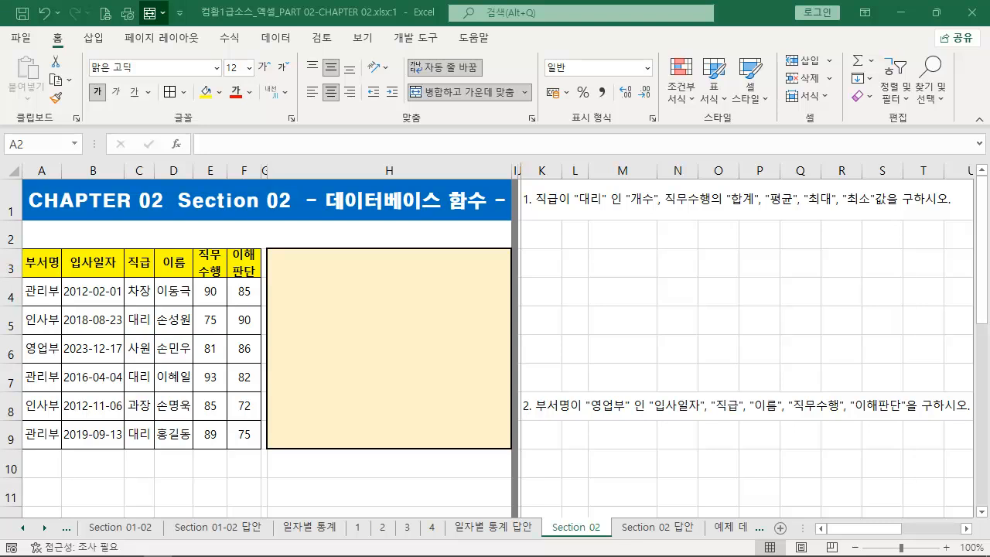
# - Enter the description '일반함수 앞에 "D"를 붙여 조건에 맞는 개수, 합계, 평균 등을 구할수 있다' in merged cell A2
pyautogui.click(268, 235)
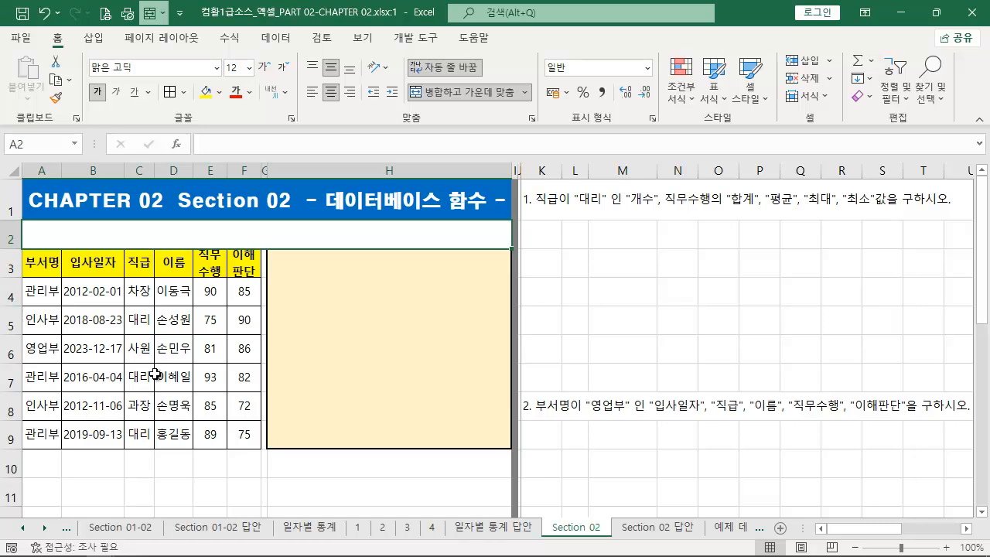
pyautogui.write('이')
pyautogui.write('반함수 아')
pyautogui.write('앞에 "d')
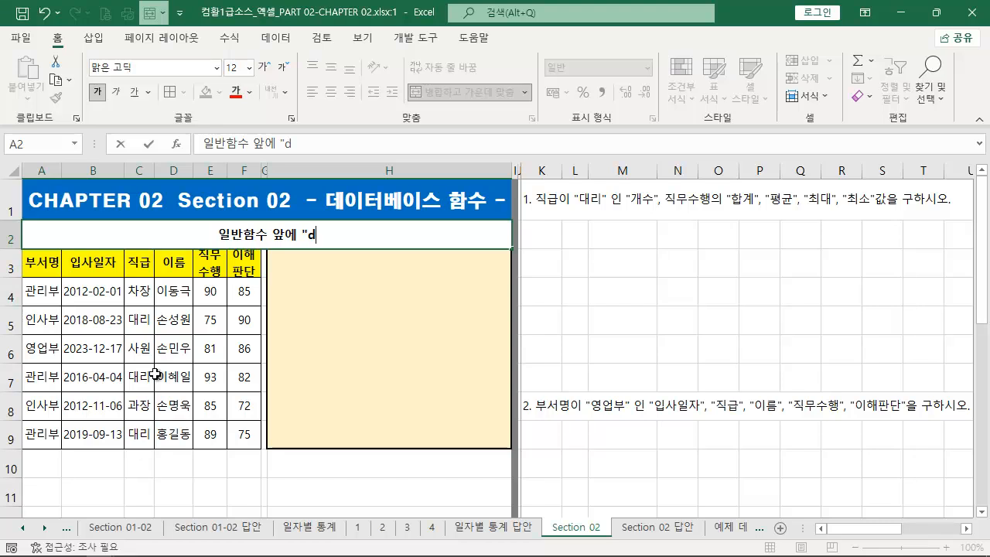
pyautogui.press('BackSpace')
pyautogui.write('D"')
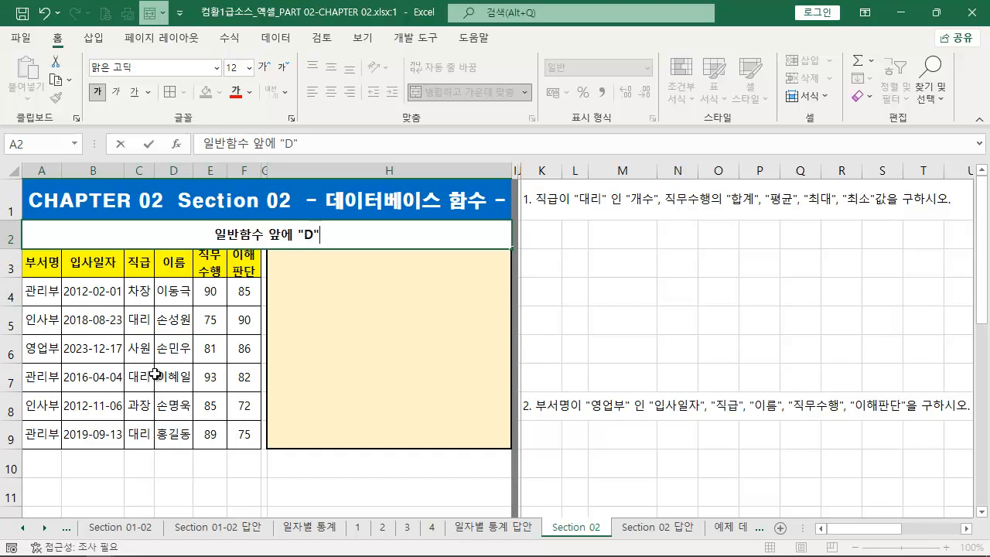
pyautogui.write('를 붙여 ')
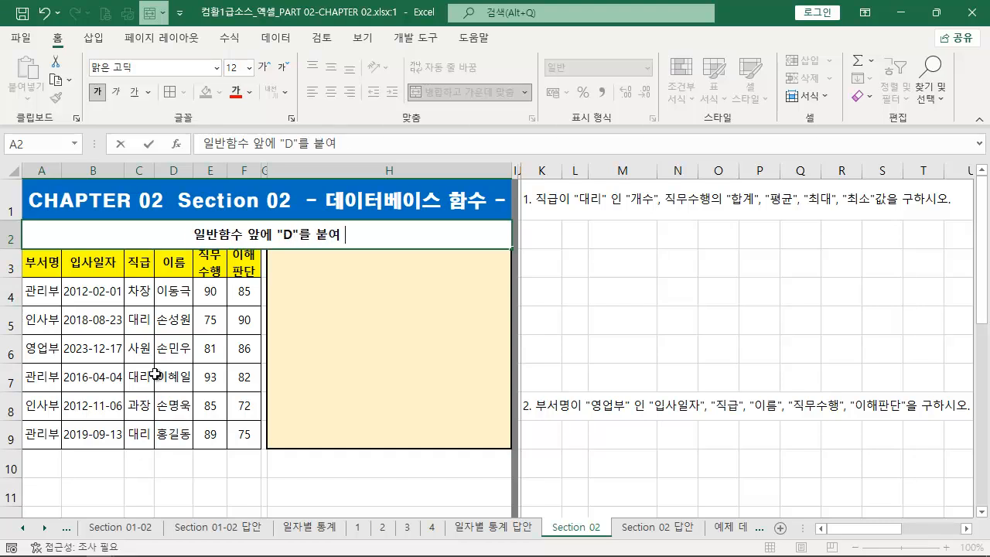
pyautogui.write('조건에 마ㅈ는 개수,')
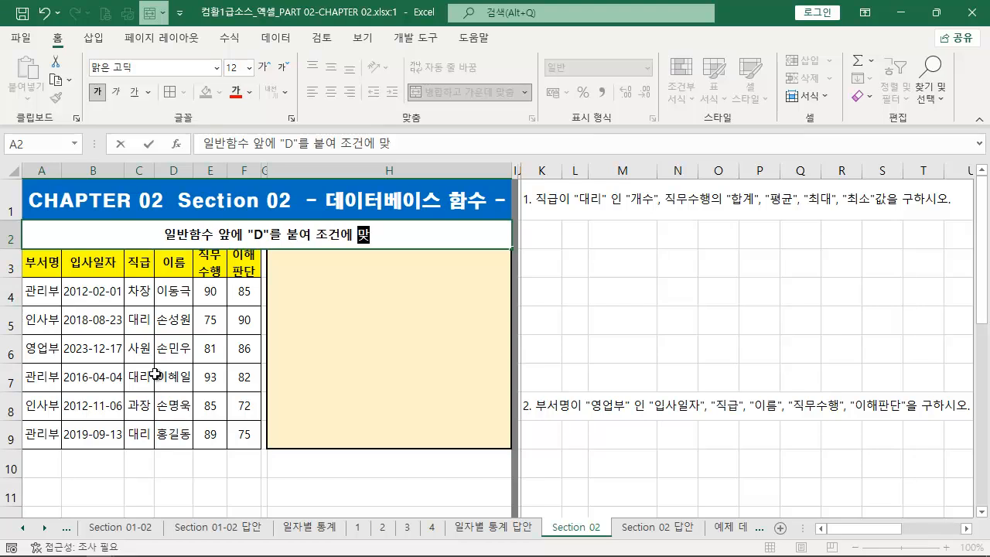
pyautogui.write(' 합계, ')
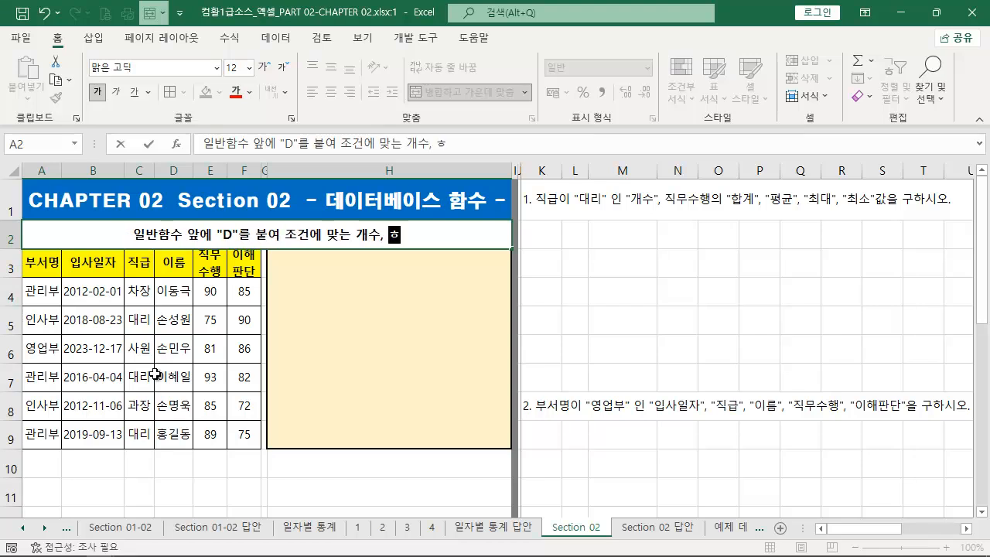
pyautogui.write('평')
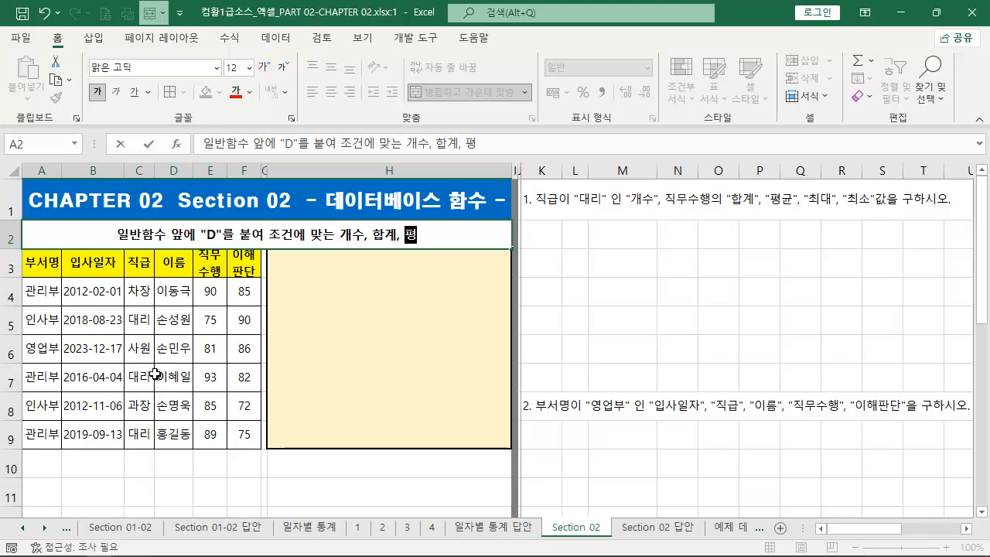
pyautogui.write('균 등ㅇ 구할수 이')
pyautogui.write('ㅆ다')
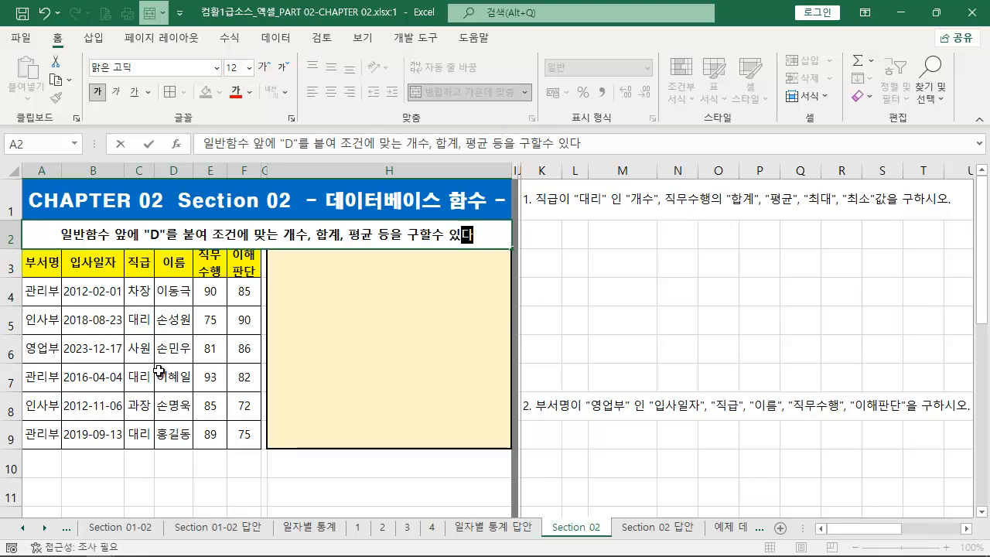
# - Enter the heading '* 데이터베이스 함수 특징' in cell H3 of the notes box
pyautogui.click(337, 272)
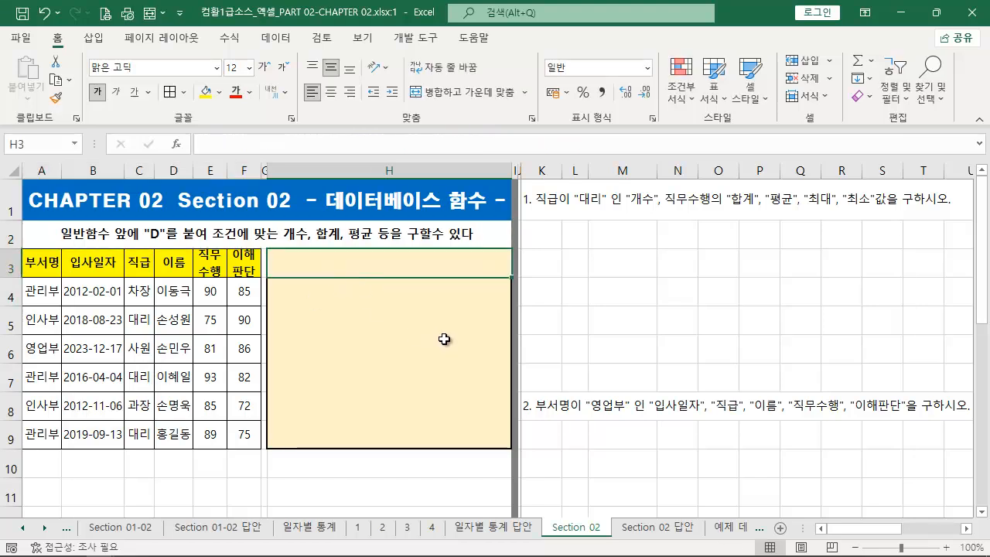
pyautogui.write('* 데이터베이스 함수 특징')
pyautogui.press('Return')
# - Enter the first note '1. 일반 함수 앞에 "D"를 붙인다' in cell H4 under the heading
pyautogui.write('1. 일반 ㅎ')
pyautogui.write('수 앞에 "')
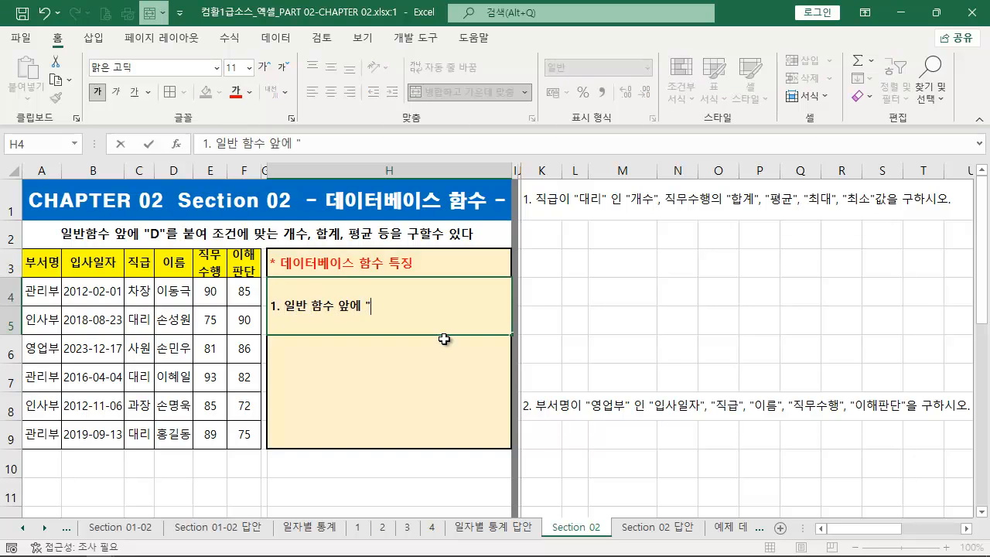
pyautogui.write('d')
pyautogui.write('"를 붙인다')
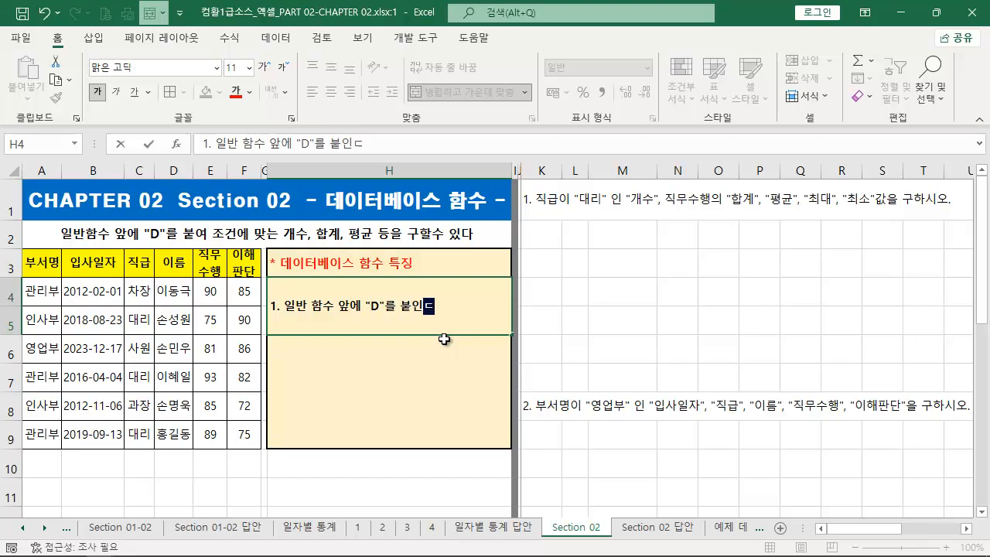
pyautogui.press('Return')
# - Enter the two-line note '2. 조건 지정을 해야하고' and '조건 지정은 고급필터 조건 형식과 같다' in cell H6, indenting the second line
pyautogui.write('2. ')
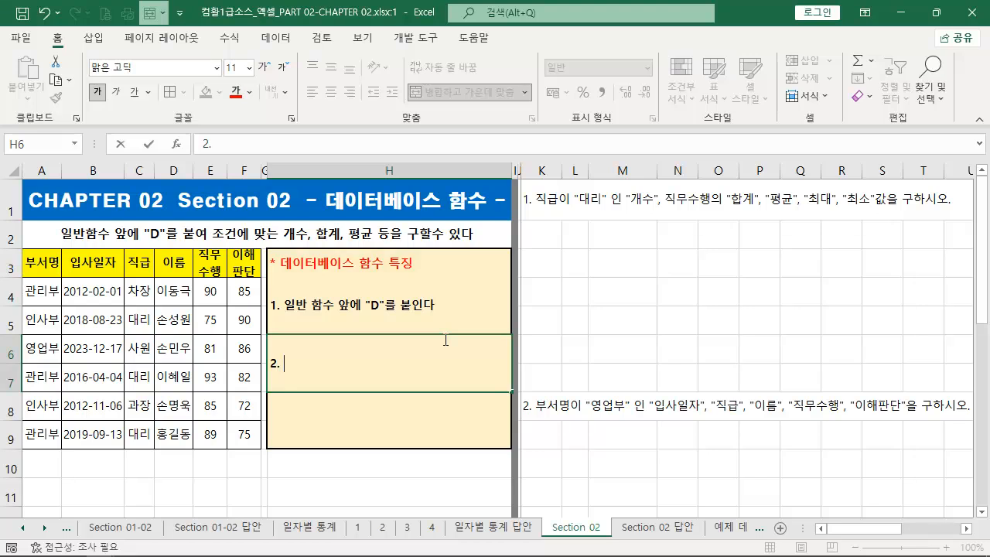
pyautogui.write('조건 ')
pyautogui.write('지정')
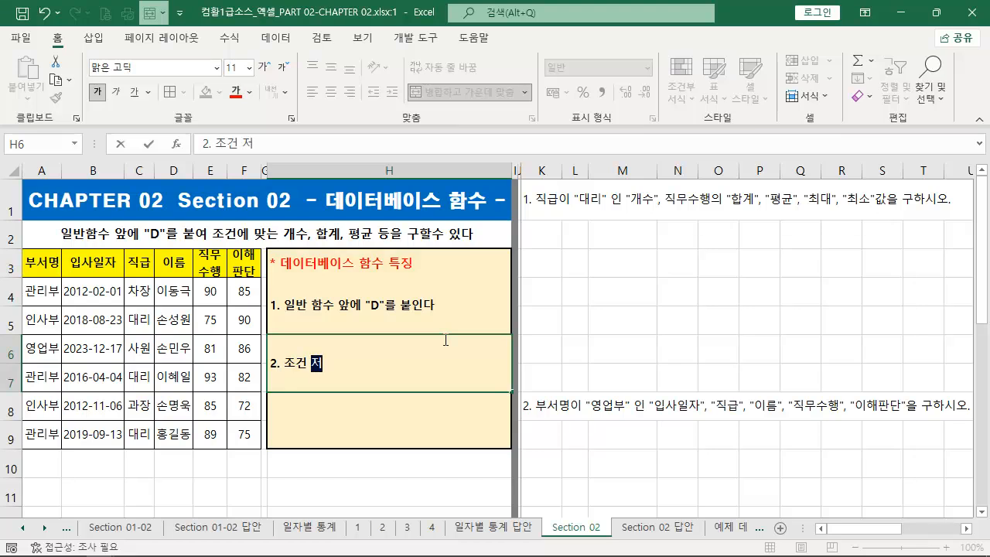
pyautogui.write('을 해야하')
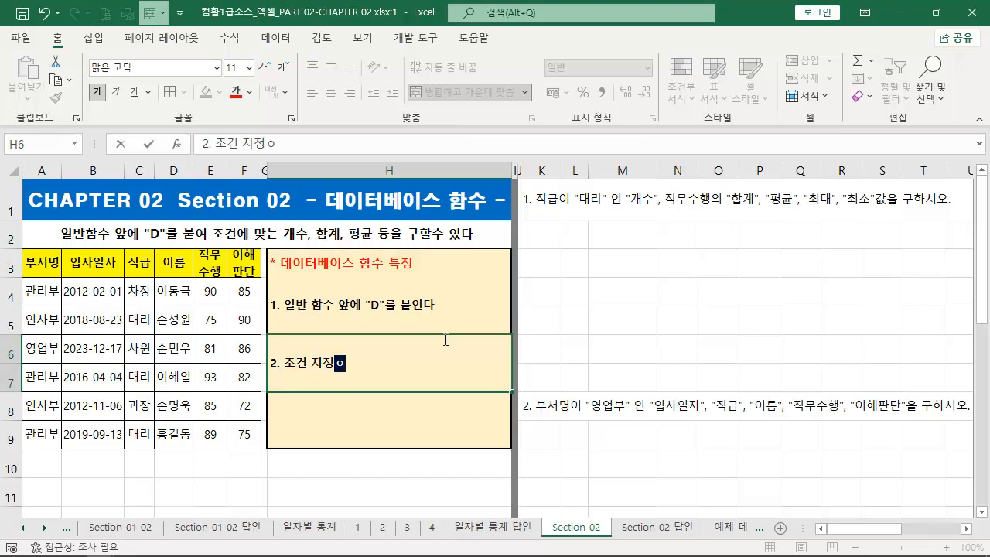
pyautogui.write('고')
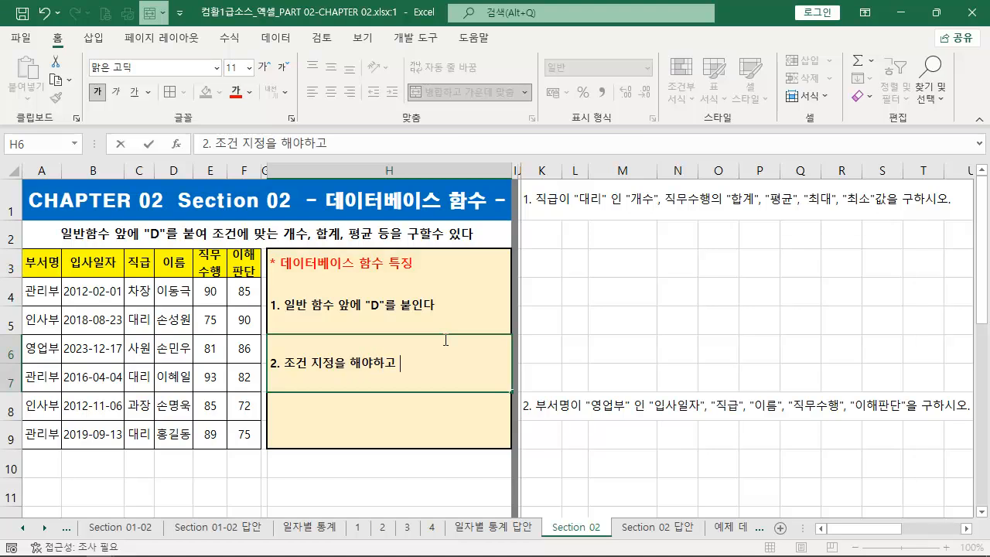
pyautogui.hotkey('alt', 'Return')
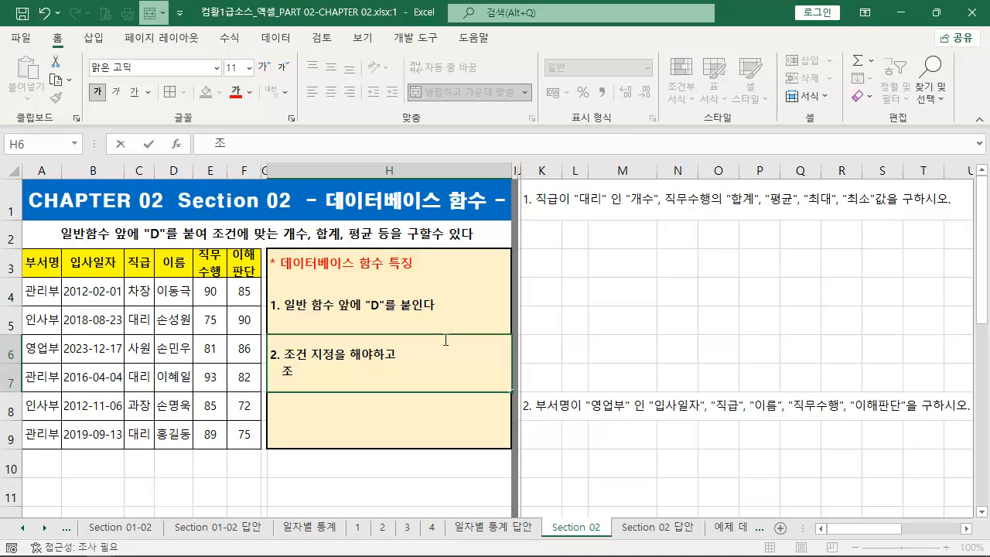
pyautogui.write('조건 짖정은 고')
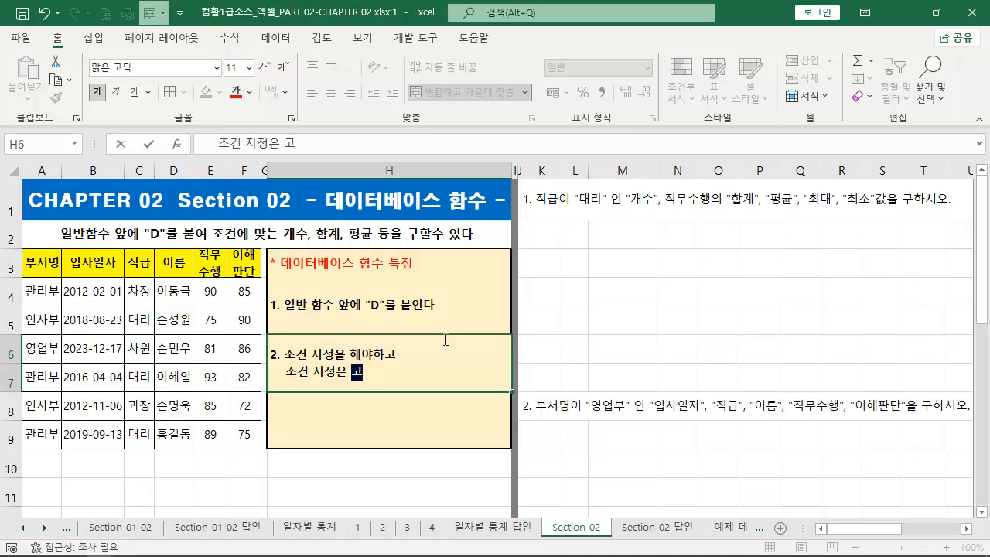
pyautogui.write('급필터 조')
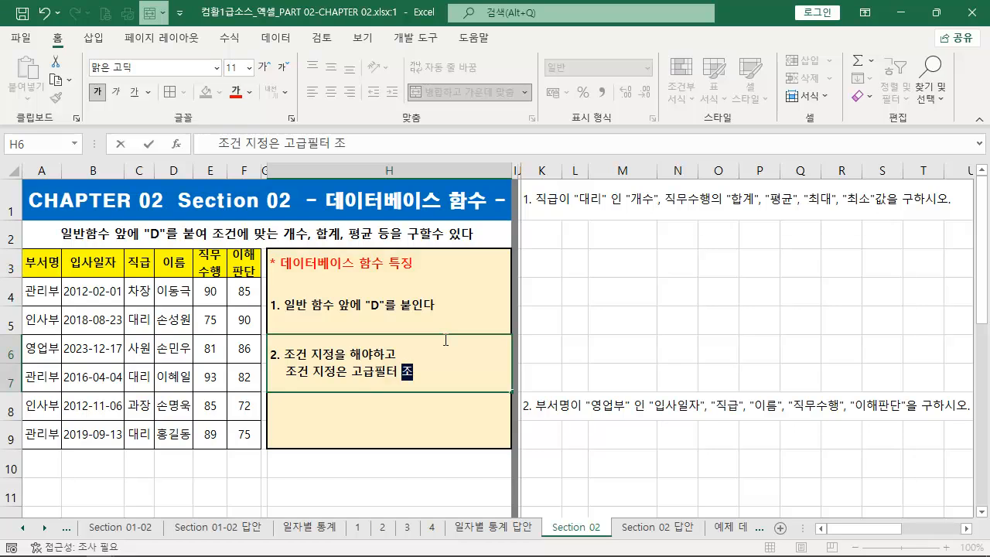
pyautogui.write('건 혀식과 같다')
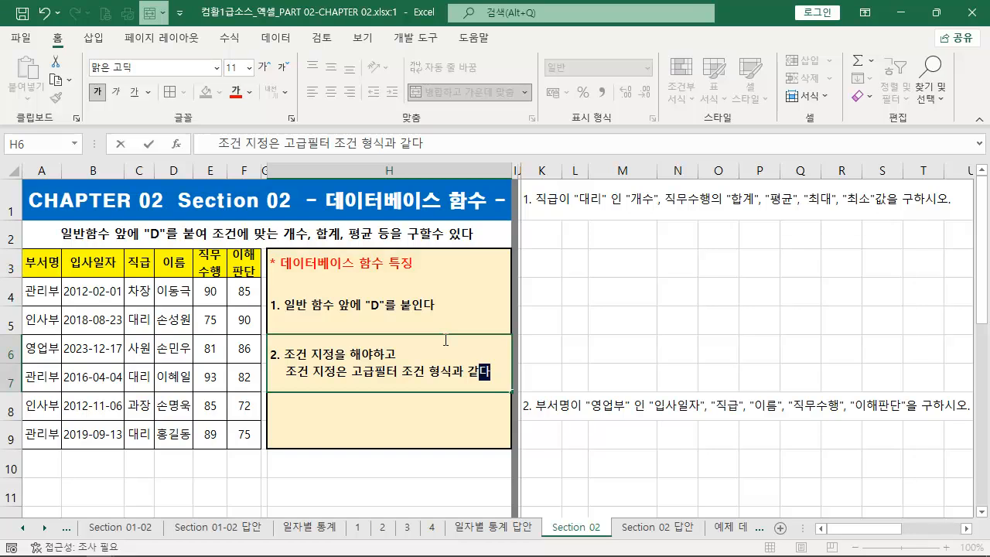
pyautogui.press('Return')
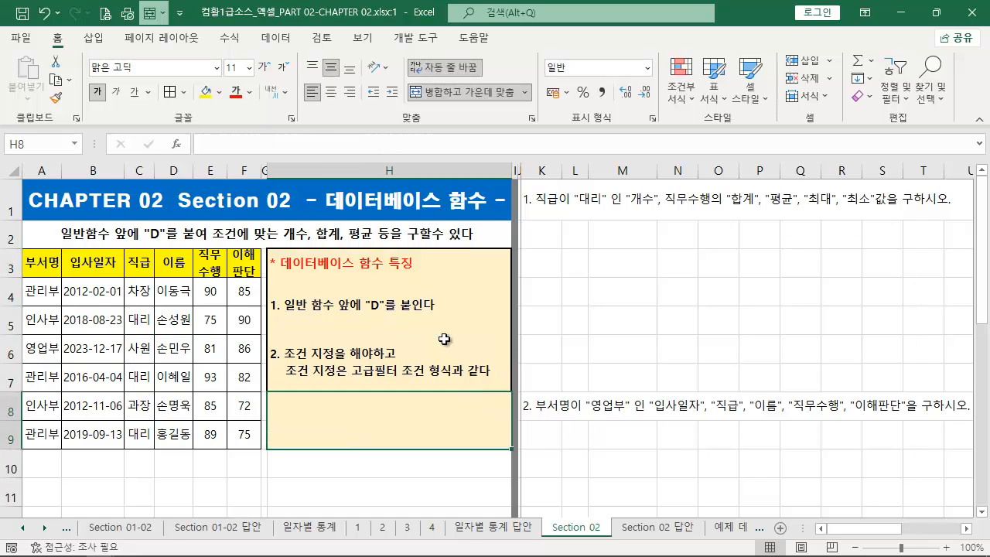
# - Enter the two-line note '3. 형식 :' and '=DSUM(데이터베이스,값구할 필드, 조건범위)' in cell H8
pyautogui.write('3. 형식')
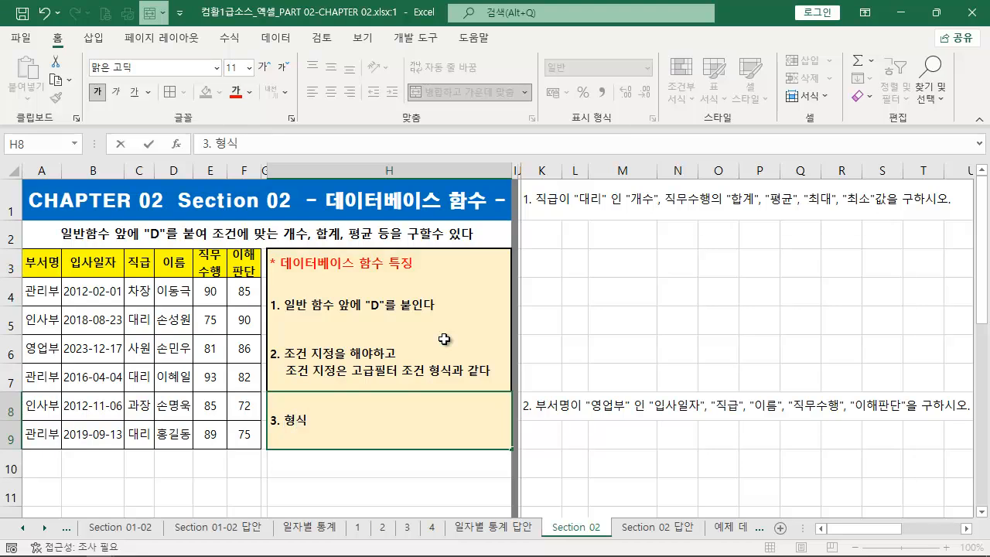
pyautogui.write(' :')
pyautogui.hotkey('alt', 'Return')
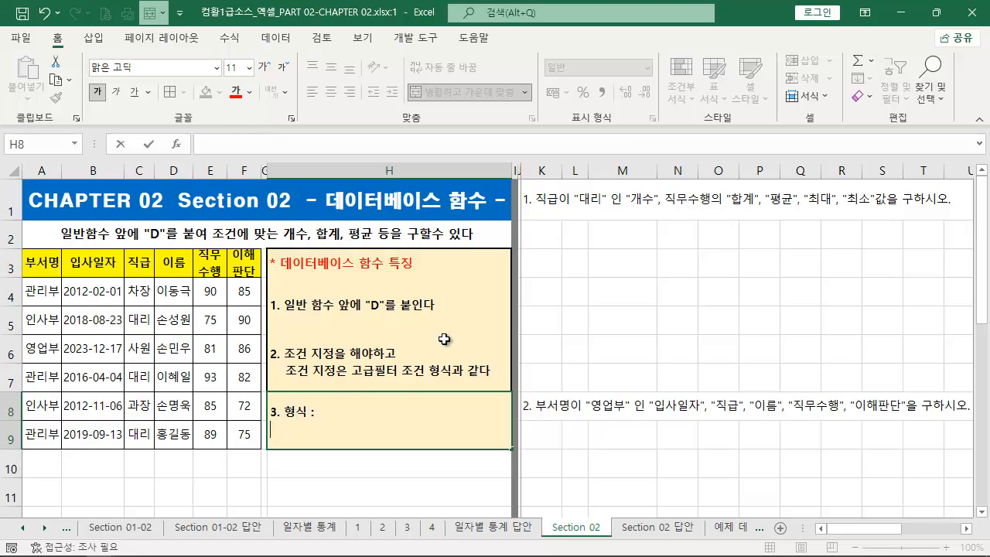
pyautogui.write('=DSUM(데이터베잇')
pyautogui.write('스,')
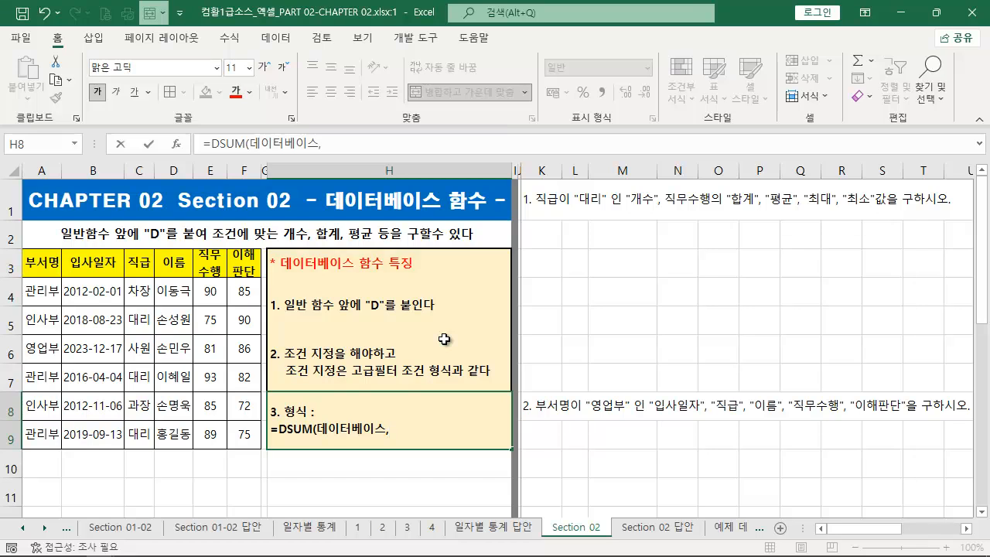
pyautogui.write('값')
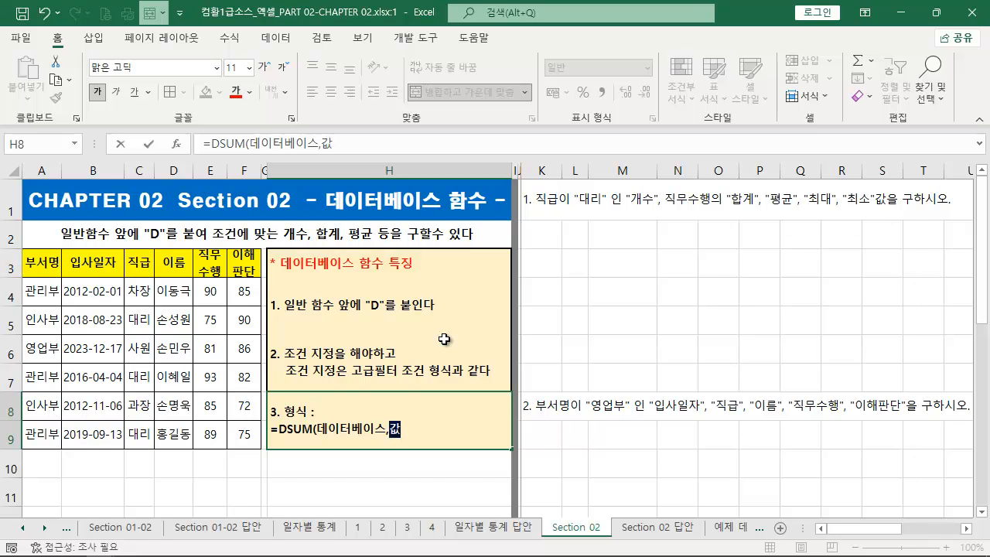
pyautogui.write('ㄱ구할 필드')
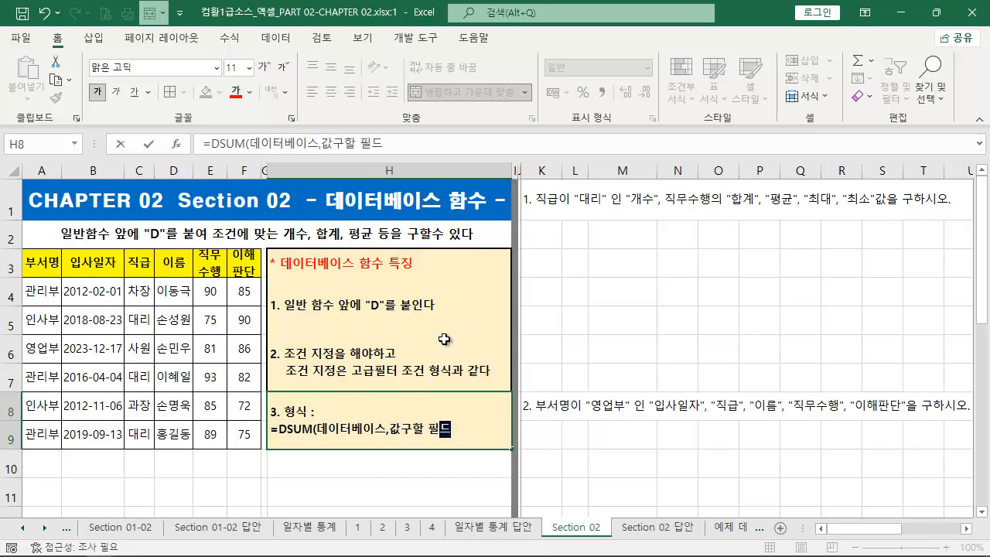
pyautogui.write(', 조건범위')
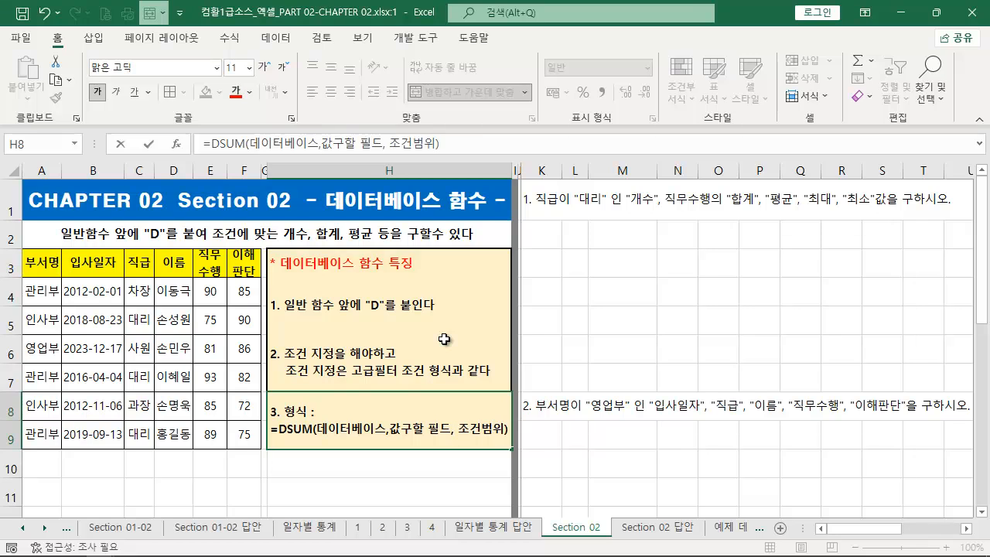
pyautogui.press('Return')
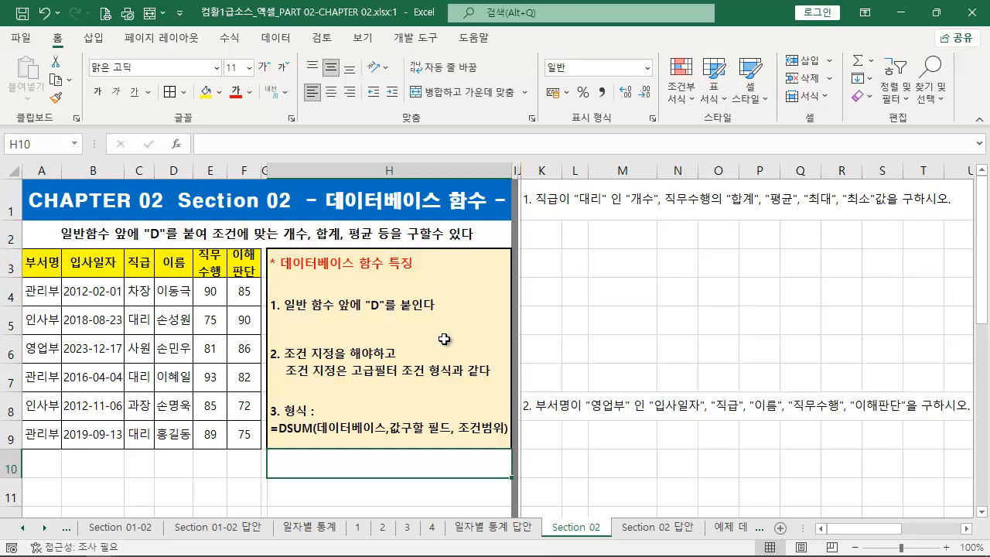
pyautogui.click(591, 294)
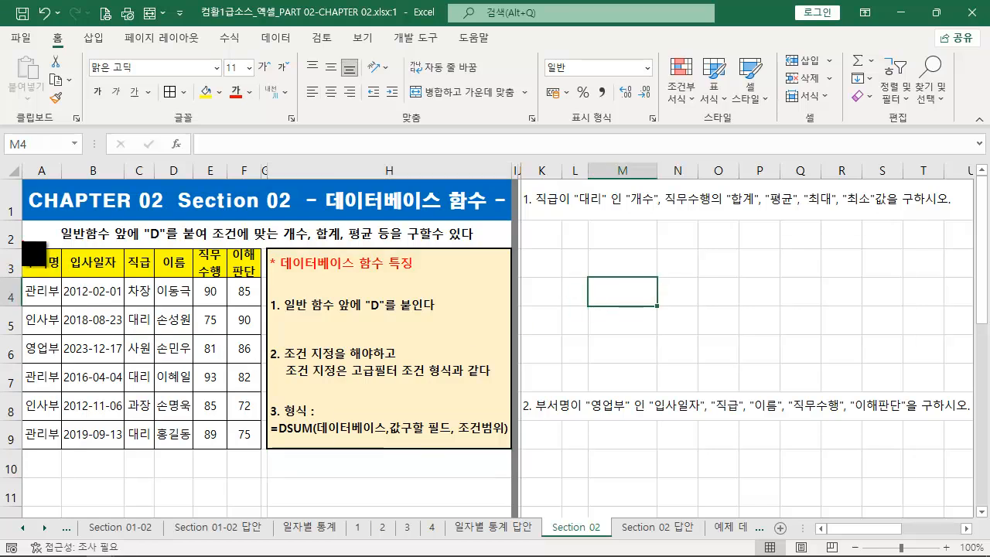
pyautogui.moveTo(22, 249); pyautogui.dragTo(262, 452)
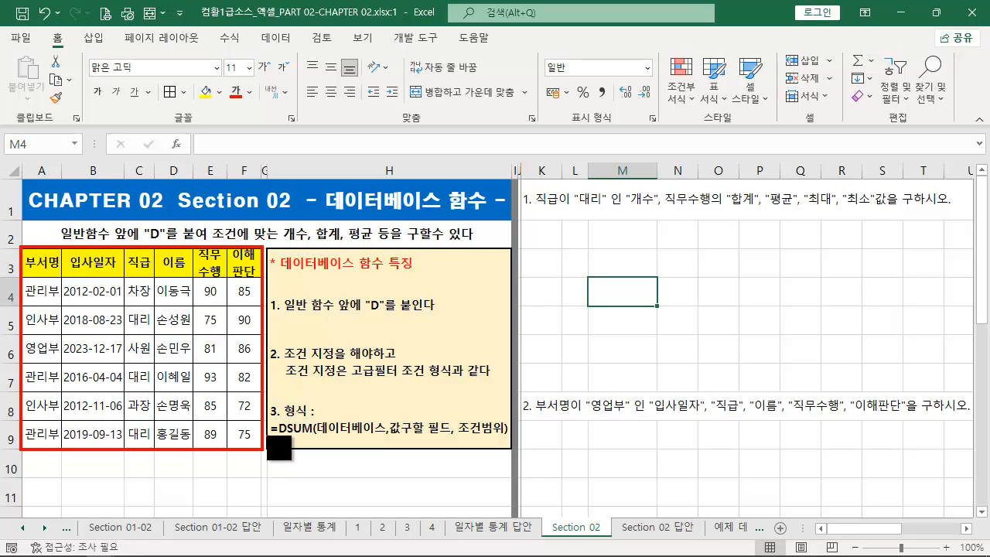
pyautogui.press('Escape')
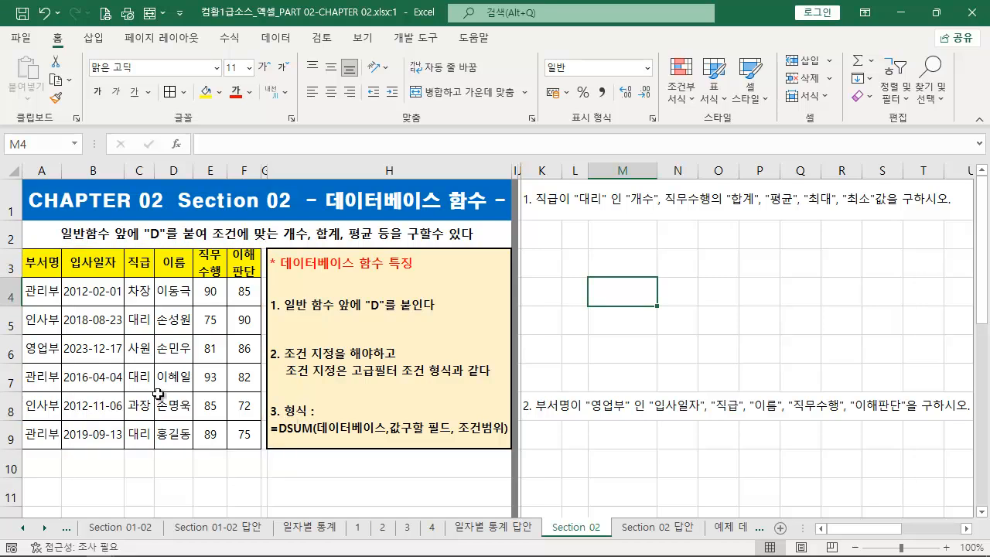
pyautogui.moveTo(33, 261)
pyautogui.mouseDown()
pyautogui.moveTo(239, 349)
pyautogui.moveTo(270, 464)
pyautogui.moveTo(257, 440)
pyautogui.mouseUp()
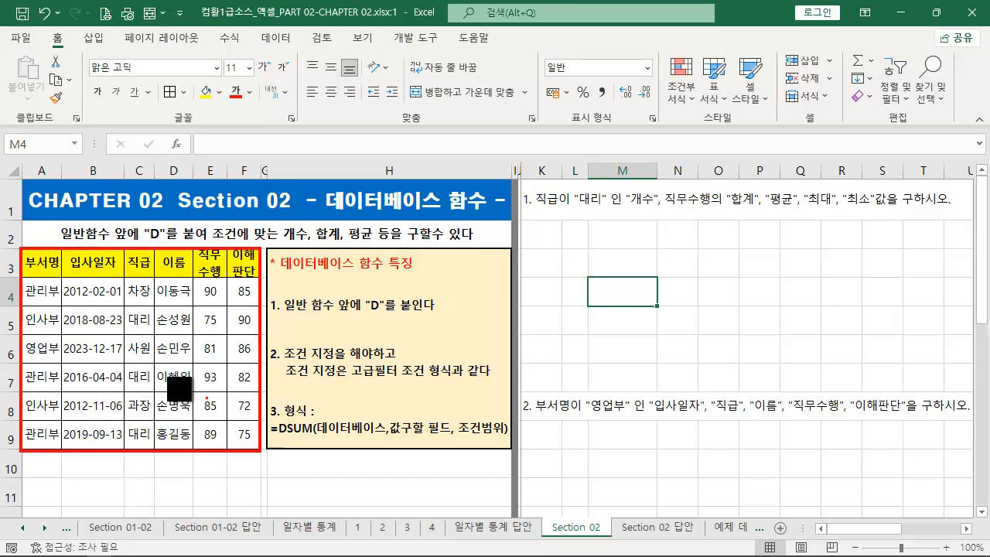
pyautogui.press('e')
pyautogui.moveTo(21, 248)
pyautogui.mouseDown()
pyautogui.moveTo(60, 281)
pyautogui.moveTo(122, 278)
pyautogui.mouseUp()
pyautogui.moveTo(122, 240)
pyautogui.mouseDown()
pyautogui.moveTo(157, 280)
pyautogui.moveTo(176, 269)
pyautogui.moveTo(190, 280)
pyautogui.moveTo(212, 267)
pyautogui.moveTo(230, 280)
pyautogui.moveTo(263, 280)
pyautogui.mouseUp()
pyautogui.moveTo(20, 303); pyautogui.dragTo(263, 337)
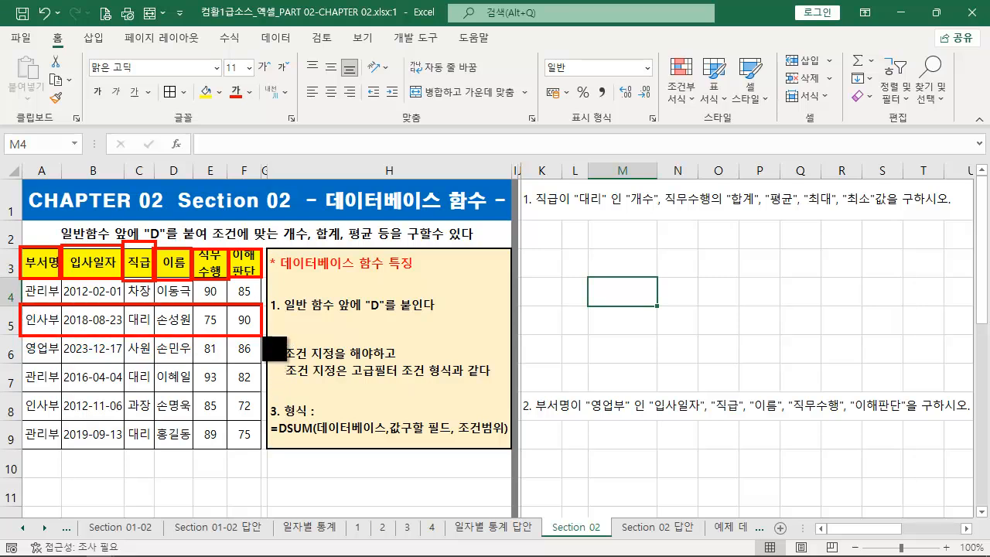
pyautogui.moveTo(21, 337)
pyautogui.mouseDown()
pyautogui.moveTo(110, 365)
pyautogui.moveTo(263, 365)
pyautogui.mouseUp()
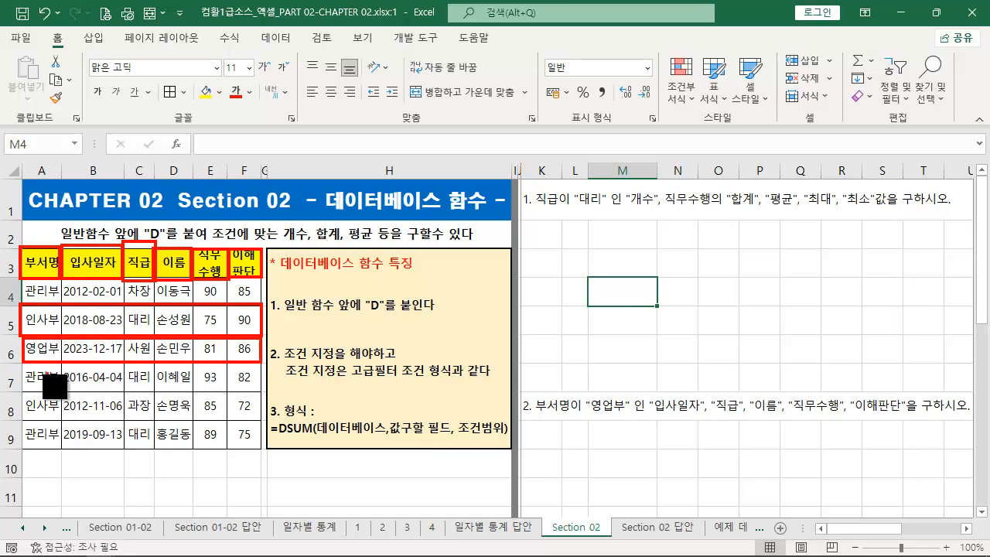
pyautogui.moveTo(21, 365); pyautogui.dragTo(256, 396)
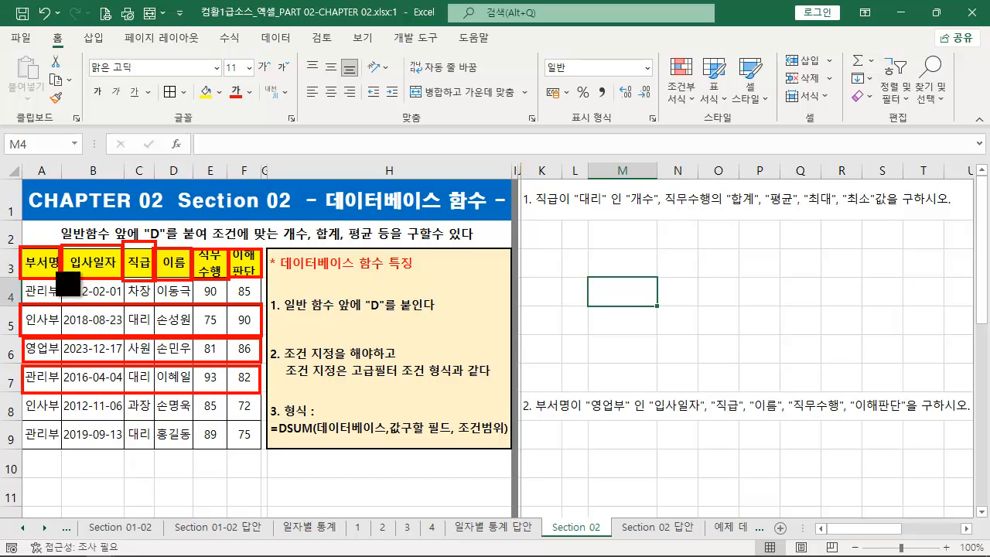
pyautogui.moveTo(21, 247); pyautogui.dragTo(259, 448)
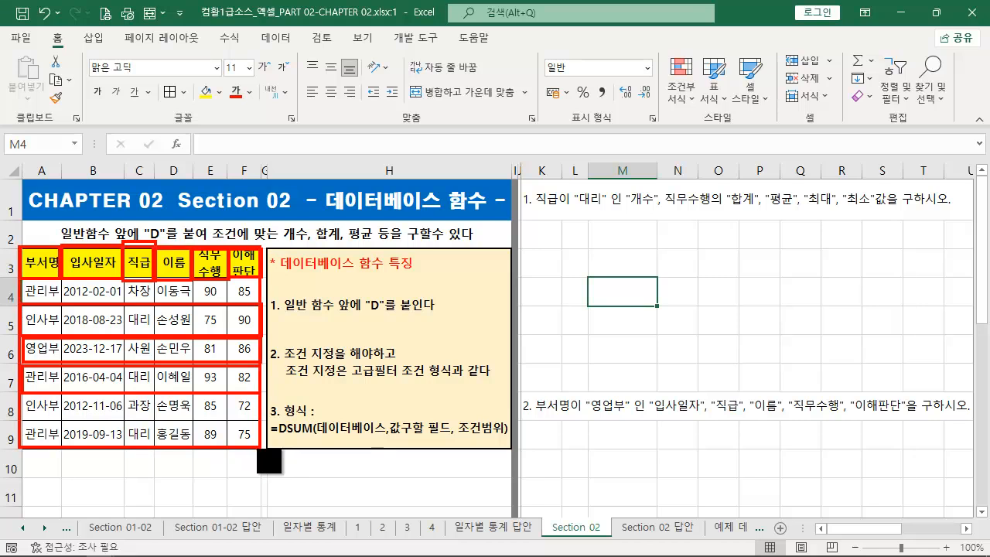
pyautogui.press('Escape')
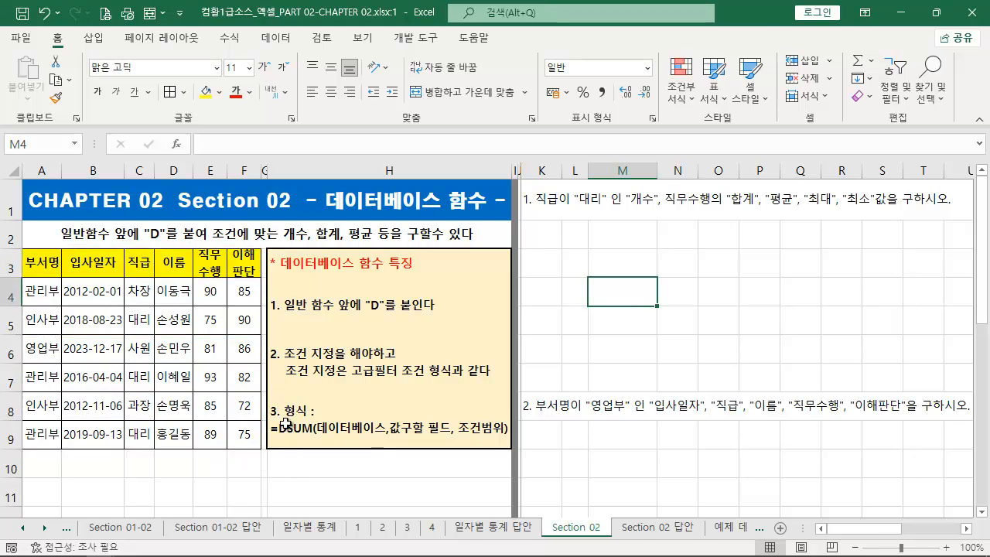
pyautogui.hotkey('ctrl', '2')
pyautogui.moveTo(317, 439); pyautogui.dragTo(386, 438)
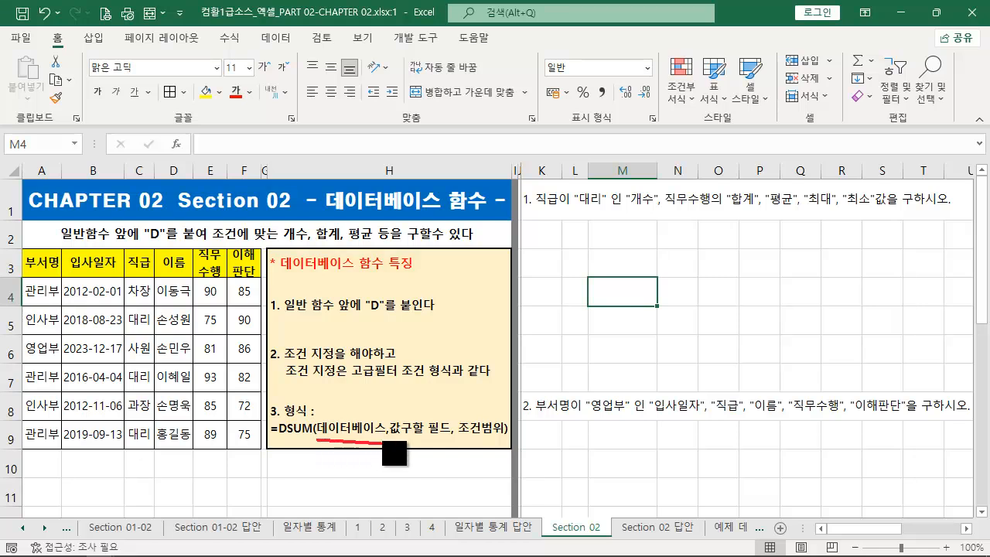
pyautogui.moveTo(22, 246)
pyautogui.mouseDown()
pyautogui.moveTo(80, 310)
pyautogui.moveTo(263, 454)
pyautogui.mouseUp()
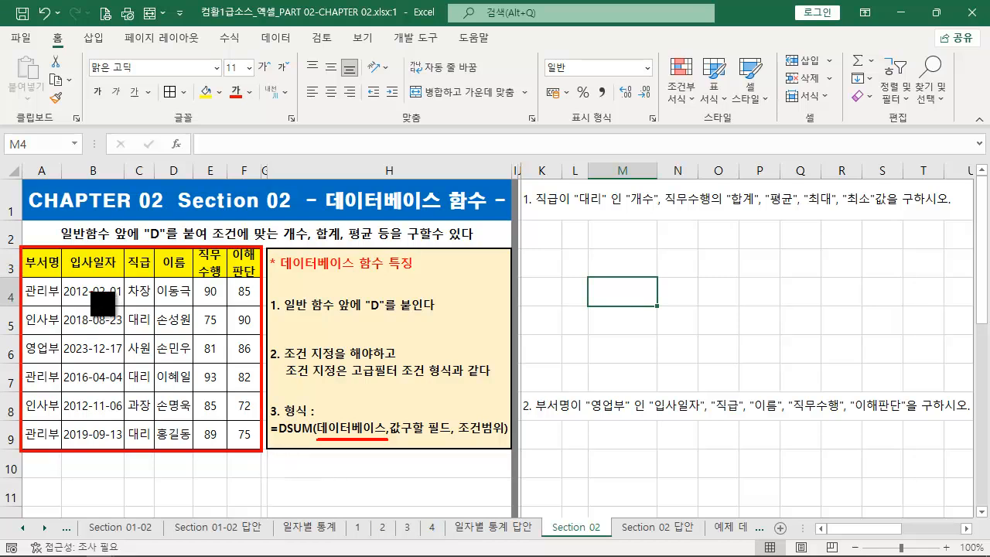
pyautogui.moveTo(36, 260)
pyautogui.mouseDown()
pyautogui.moveTo(68, 282)
pyautogui.moveTo(277, 289)
pyautogui.moveTo(262, 279)
pyautogui.mouseUp()
pyautogui.hotkey('ctrl', 'z')
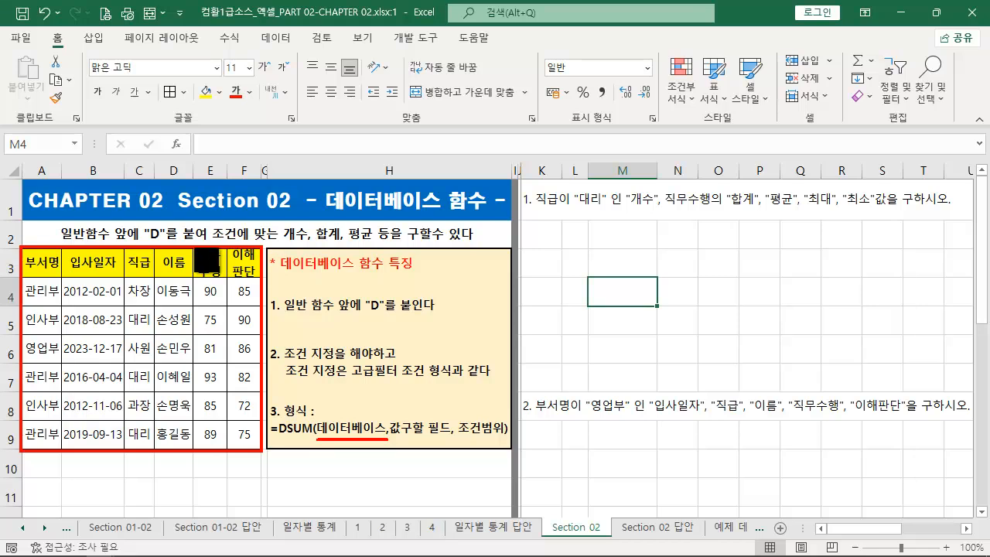
pyautogui.moveTo(194, 248)
pyautogui.mouseDown()
pyautogui.moveTo(225, 281)
pyautogui.moveTo(252, 283)
pyautogui.moveTo(343, 395)
pyautogui.moveTo(415, 409)
pyautogui.mouseUp()
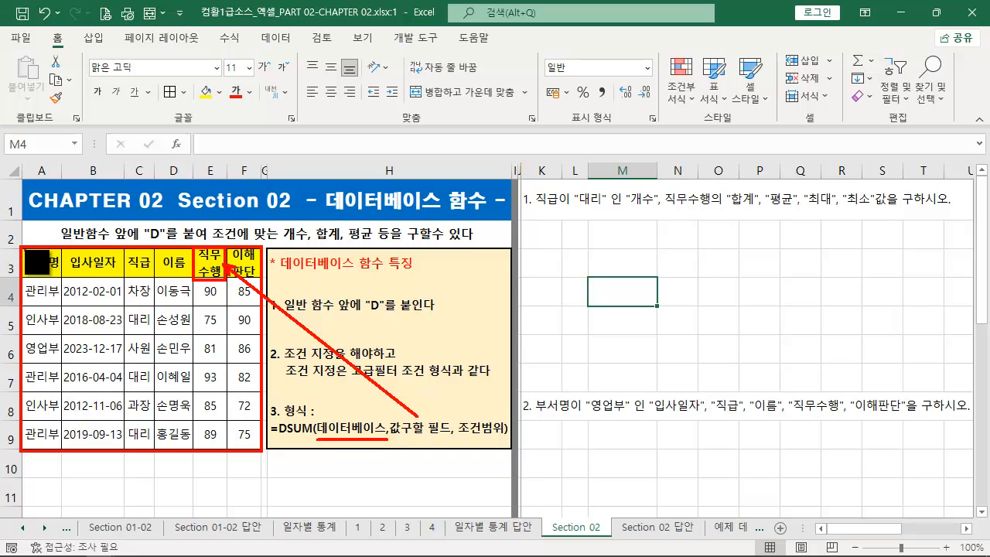
pyautogui.moveTo(23, 249)
pyautogui.mouseDown()
pyautogui.moveTo(237, 414)
pyautogui.moveTo(262, 452)
pyautogui.mouseUp()
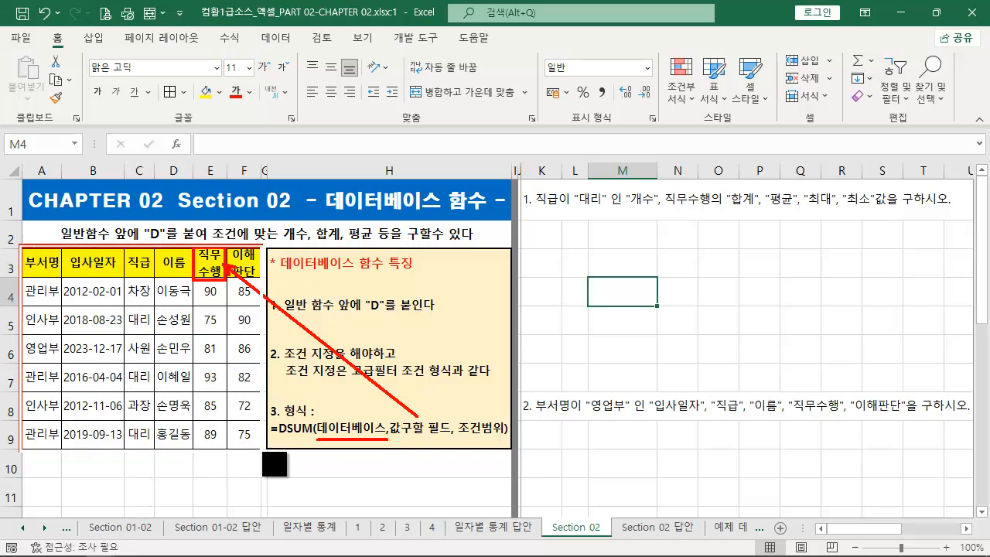
pyautogui.moveTo(41, 309); pyautogui.dragTo(28, 359)
pyautogui.moveTo(88, 320); pyautogui.dragTo(116, 358)
pyautogui.moveTo(128, 316)
pyautogui.mouseDown()
pyautogui.moveTo(140, 326)
pyautogui.moveTo(138, 368)
pyautogui.mouseUp()
pyautogui.moveTo(175, 322)
pyautogui.mouseDown()
pyautogui.moveTo(162, 346)
pyautogui.moveTo(183, 345)
pyautogui.moveTo(158, 379)
pyautogui.mouseUp()
pyautogui.moveTo(226, 333)
pyautogui.mouseDown()
pyautogui.moveTo(207, 350)
pyautogui.moveTo(210, 370)
pyautogui.mouseUp()
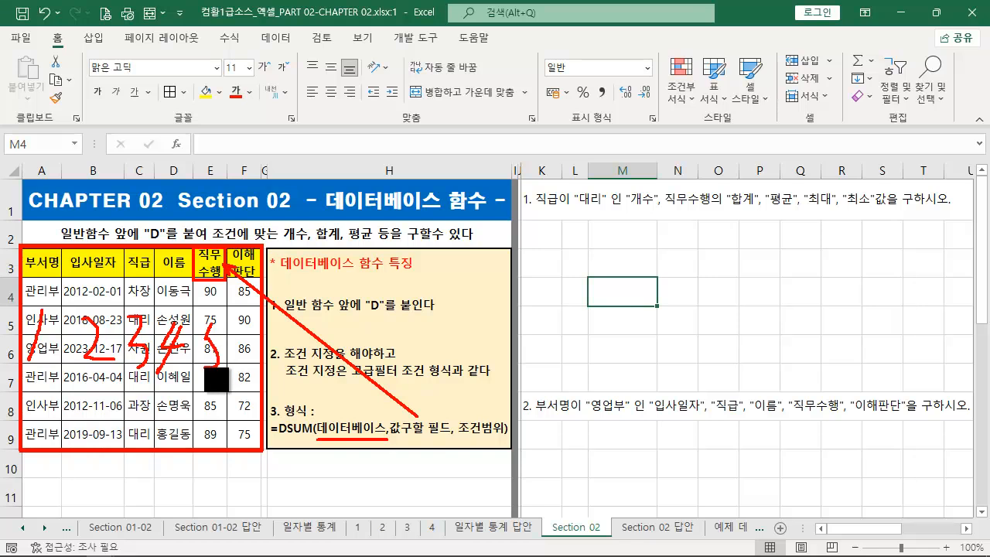
pyautogui.moveTo(252, 325)
pyautogui.mouseDown()
pyautogui.moveTo(235, 364)
pyautogui.moveTo(242, 342)
pyautogui.mouseUp()
pyautogui.moveTo(430, 439)
pyautogui.mouseDown()
pyautogui.moveTo(412, 453)
pyautogui.moveTo(443, 438)
pyautogui.moveTo(518, 438)
pyautogui.mouseUp()
pyautogui.hotkey('ctrl', 'z')
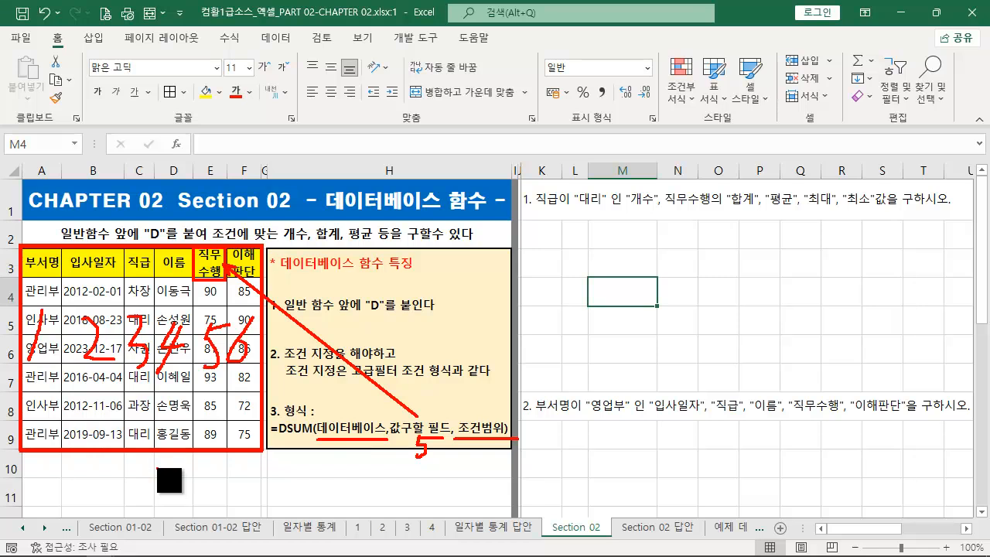
pyautogui.moveTo(153, 458); pyautogui.dragTo(193, 506)
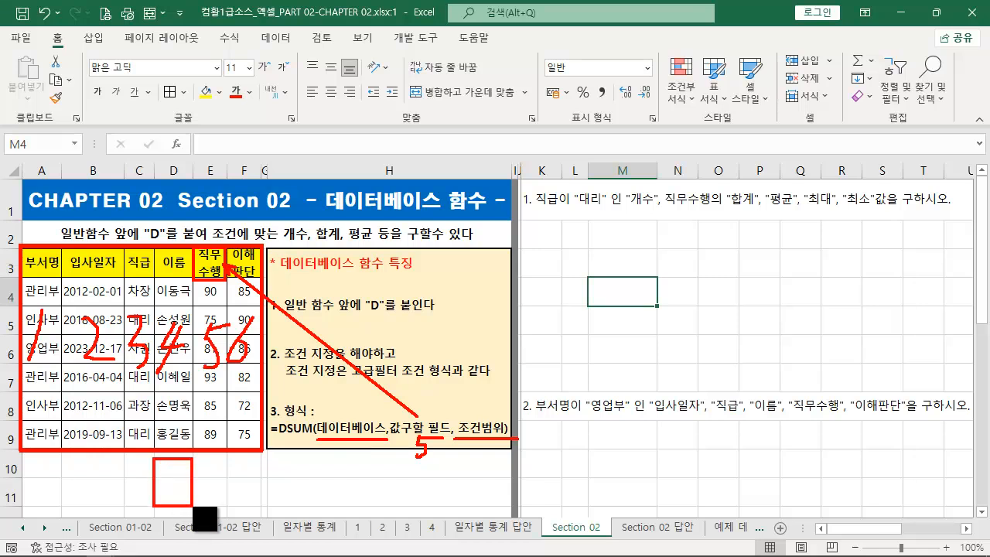
pyautogui.hotkey('ctrl', 'z')
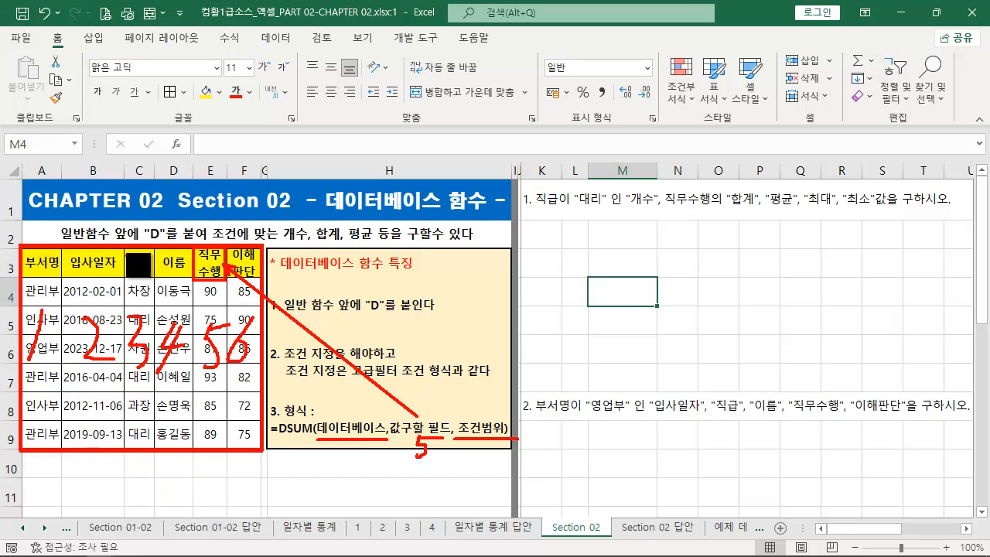
pyautogui.moveTo(125, 248); pyautogui.dragTo(154, 306)
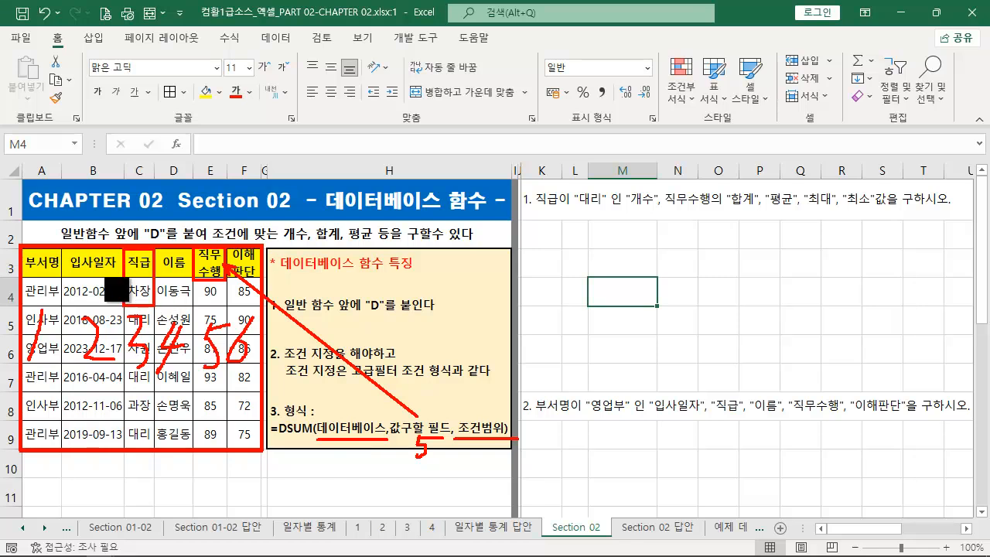
pyautogui.moveTo(22, 246); pyautogui.dragTo(61, 306)
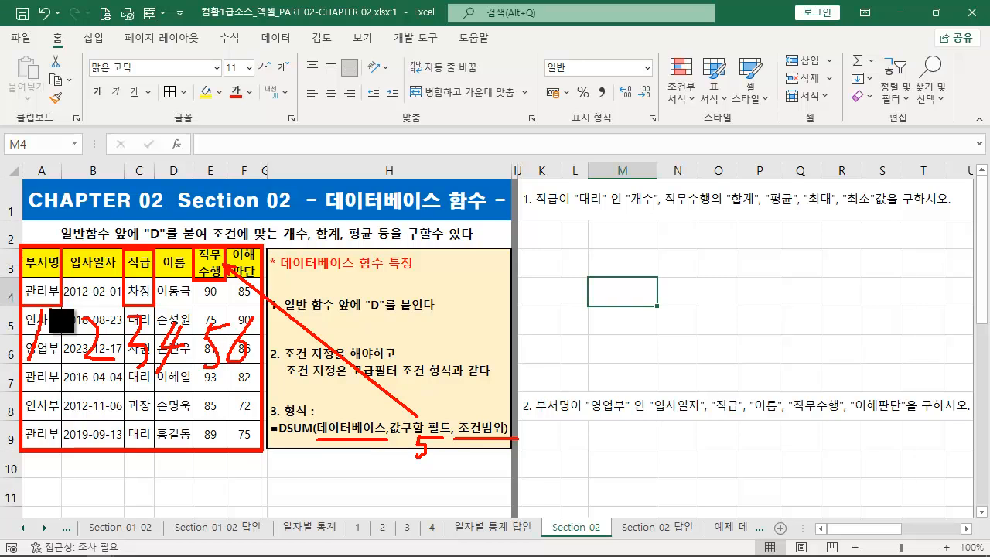
pyautogui.press('Escape')
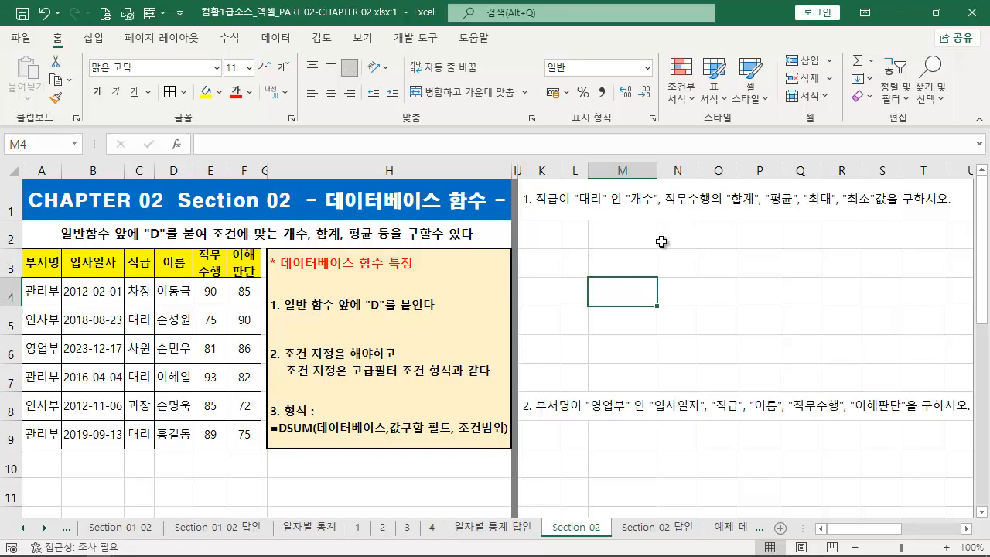
pyautogui.hotkey('ctrl', '2')
pyautogui.moveTo(518, 211)
pyautogui.mouseDown()
pyautogui.moveTo(965, 214)
pyautogui.moveTo(957, 209)
pyautogui.mouseUp()
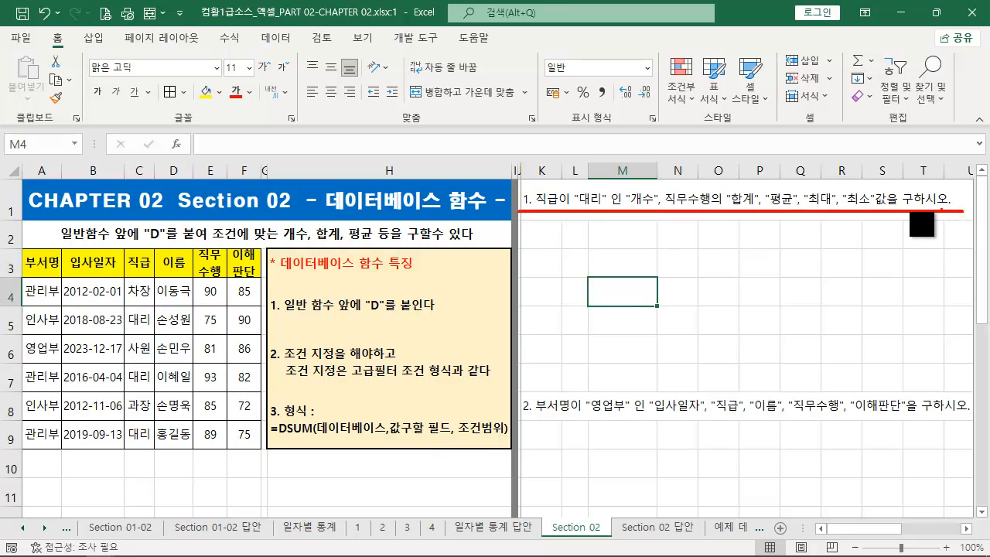
pyautogui.hotkey('ctrl', 'z')
pyautogui.moveTo(532, 186); pyautogui.dragTo(610, 211)
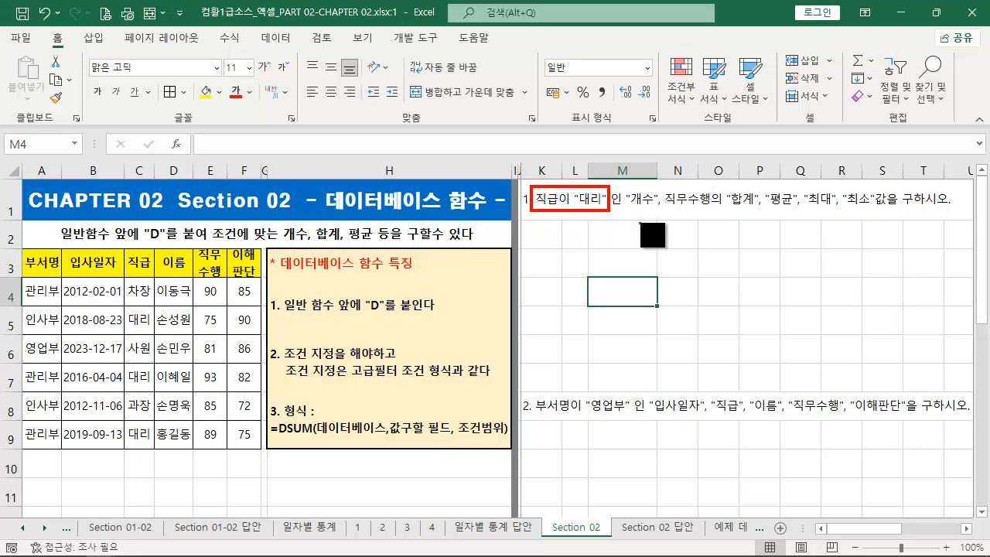
pyautogui.moveTo(627, 208); pyautogui.dragTo(961, 207)
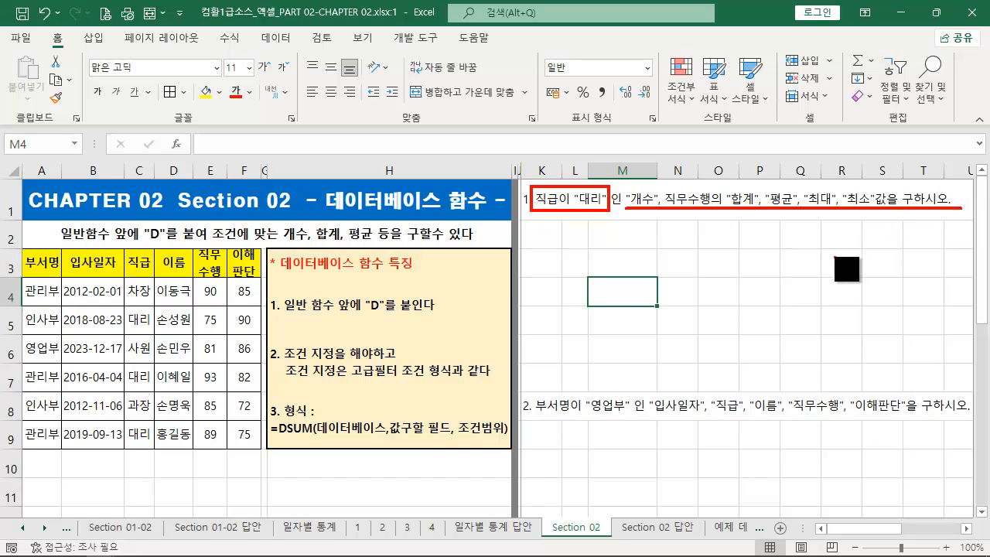
pyautogui.press('Escape')
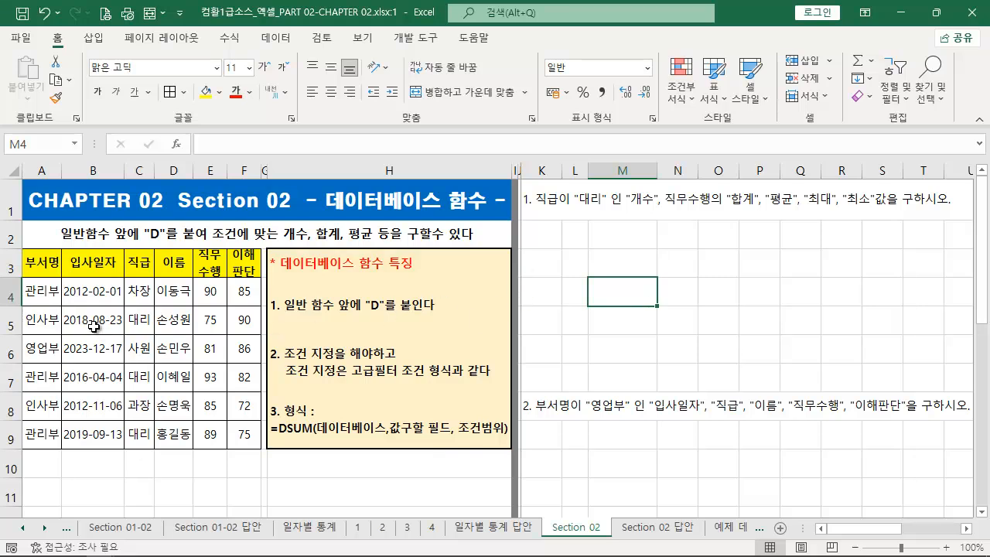
# - Copy the 직급 header and a 대리 entry from the employee table into K2:K3 as the criteria range
pyautogui.click(137, 271)
pyautogui.keyDown('ctrl'); pyautogui.click(145, 323); pyautogui.keyUp('ctrl')
pyautogui.hotkey('ctrl', 'c')
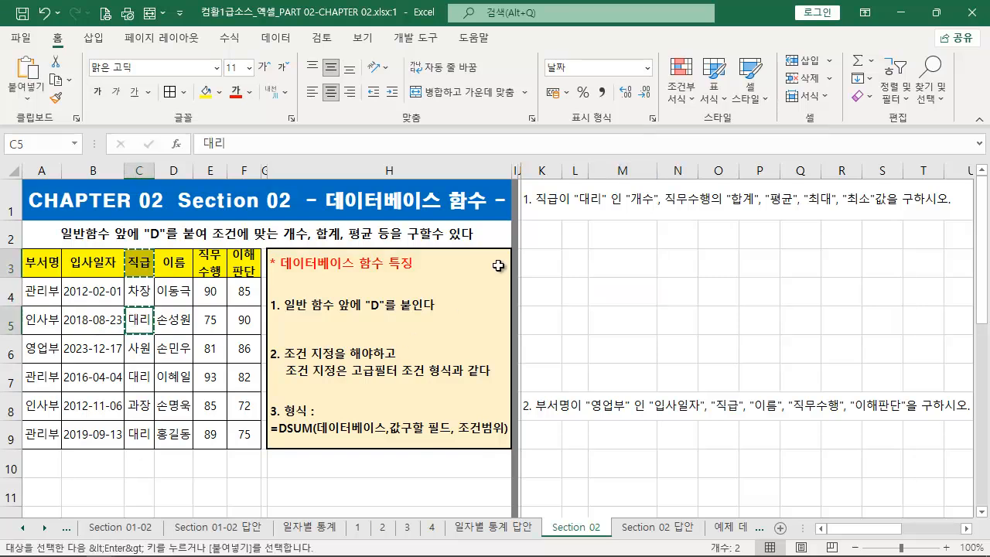
pyautogui.click(541, 239)
pyautogui.hotkey('ctrl', 'v')
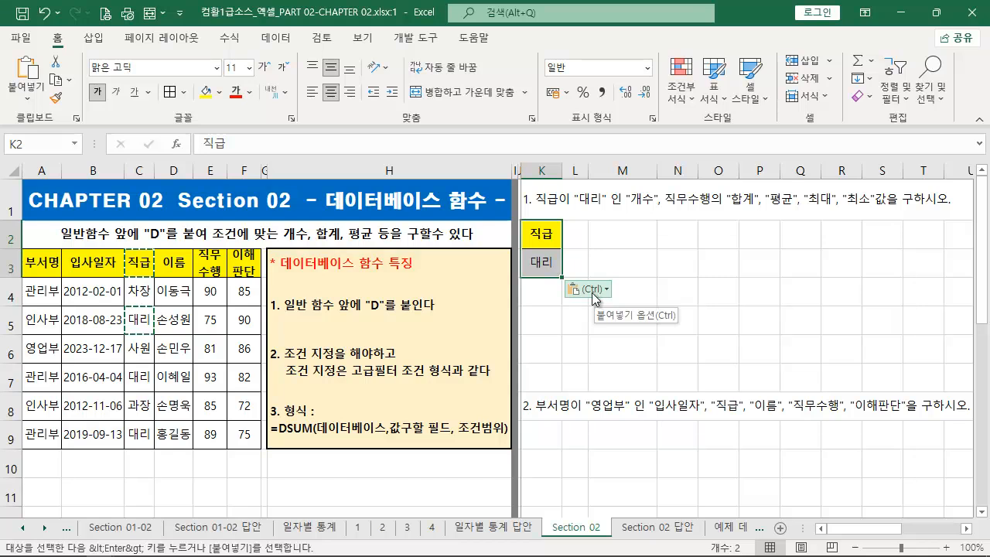
pyautogui.press('Escape')
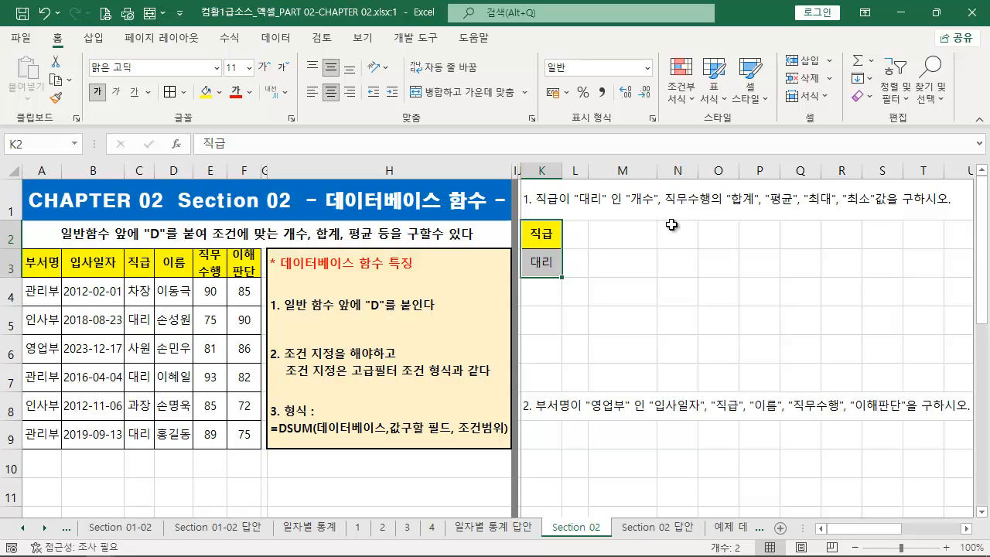
# - Reword the exercise 1 question in K1 so that "개수" comes right after 직무수행의, before 합계
pyautogui.doubleClick(637, 204)
pyautogui.click(525, 201)
pyautogui.doubleClick(532, 200)
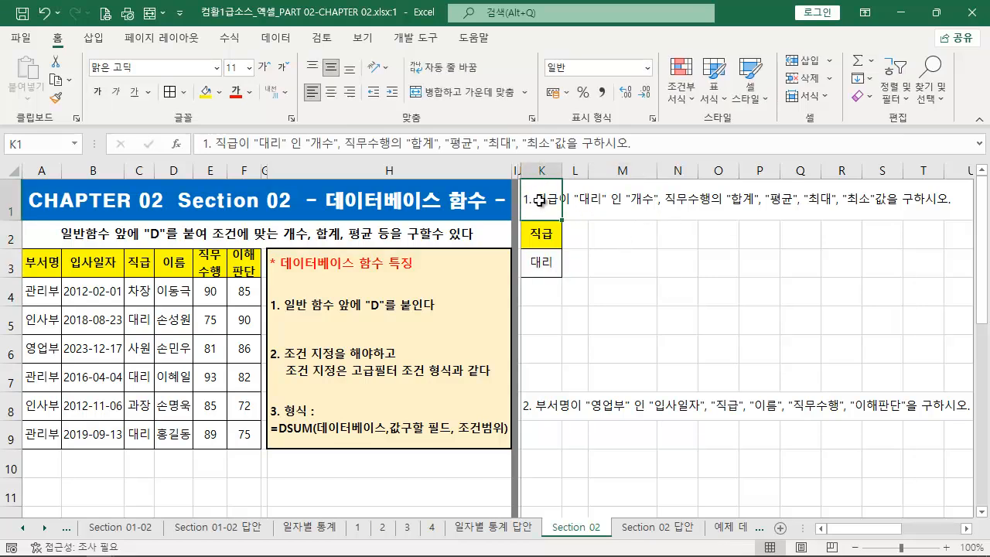
pyautogui.doubleClick(645, 198)
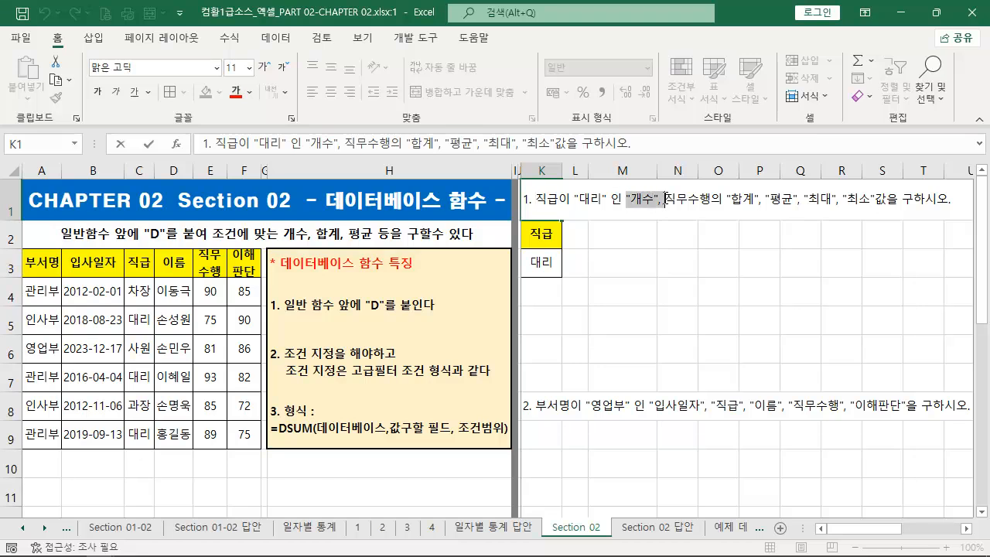
pyautogui.press('Delete')
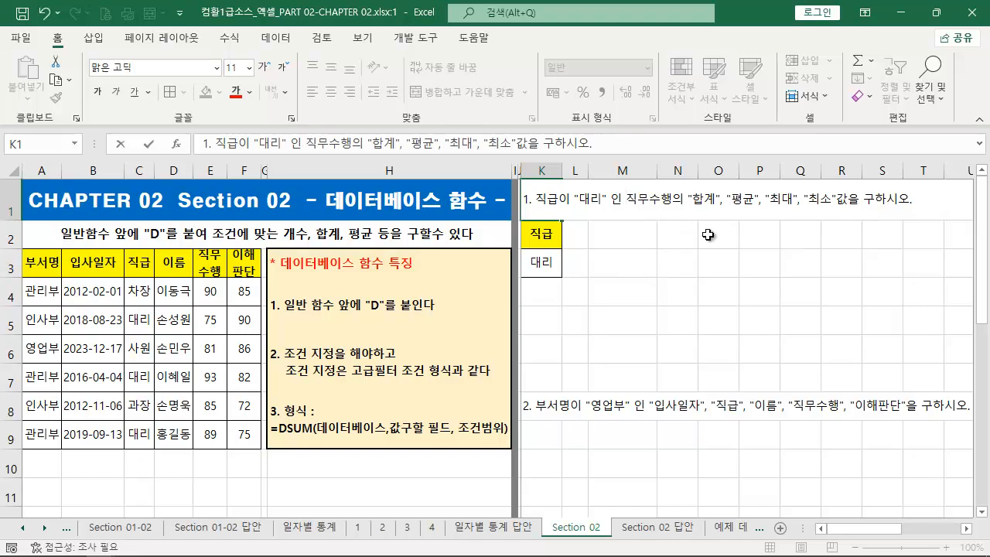
pyautogui.write('개수",')
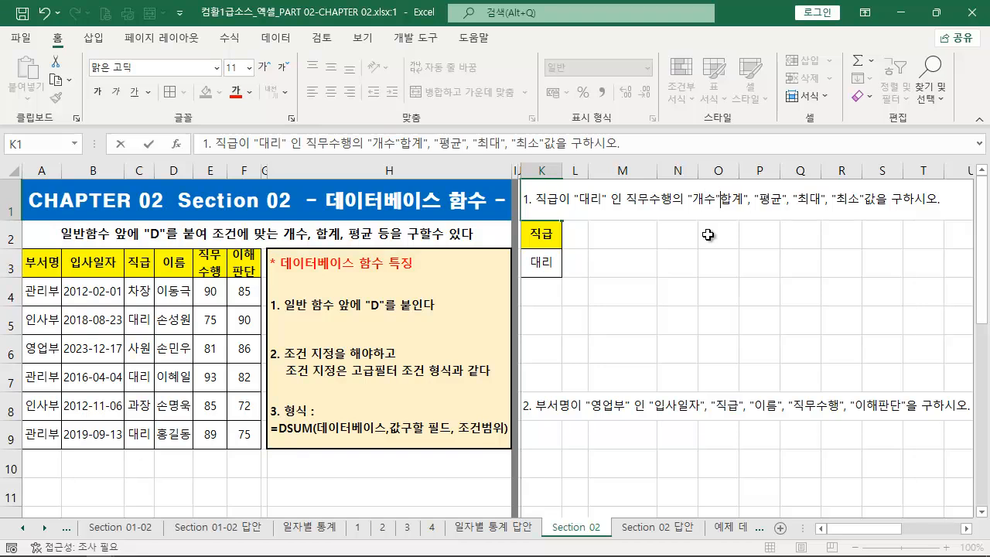
pyautogui.press('Return')
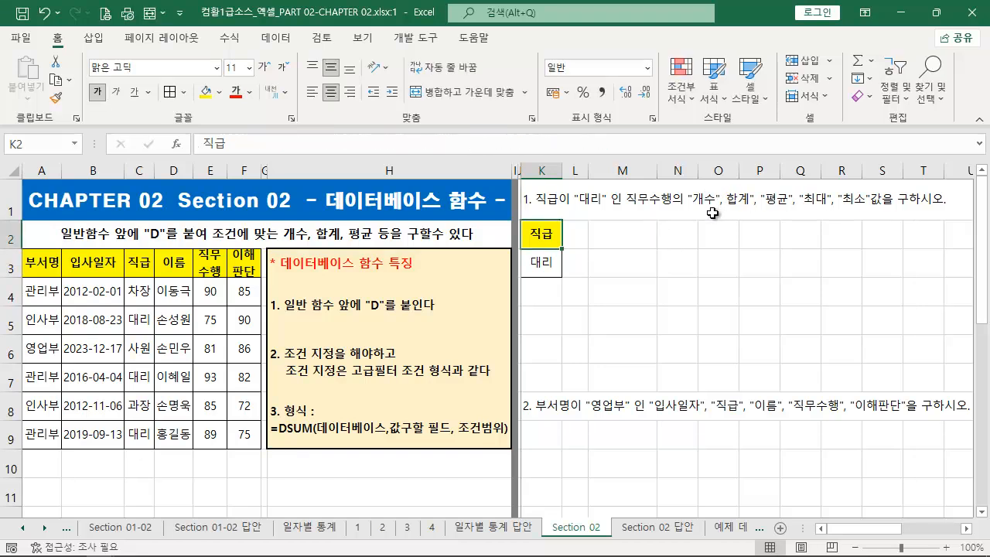
# - Copy the formatted 직급 header from K2 to M2 and replace its text with 개수
pyautogui.click(624, 242)
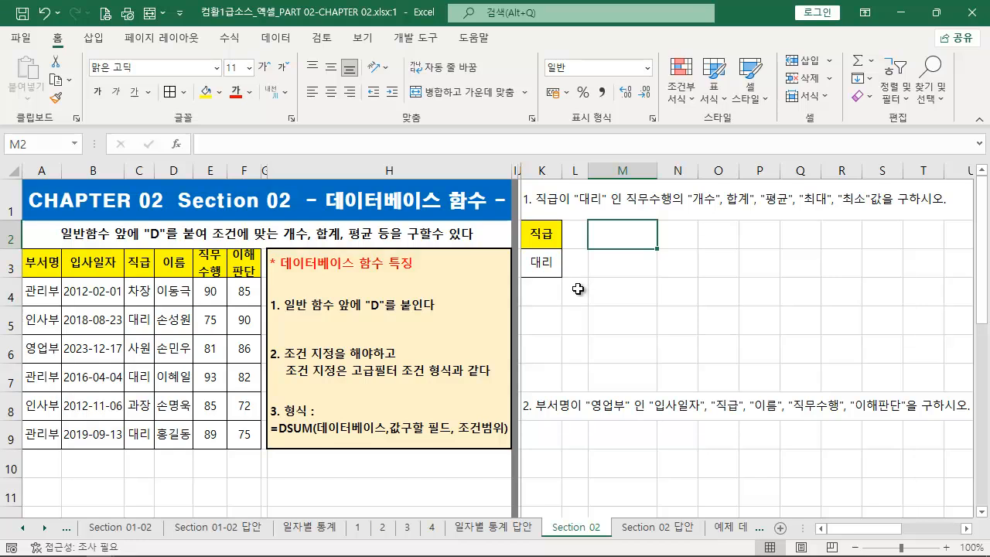
pyautogui.click(560, 241)
pyautogui.hotkey('ctrl', 'c')
pyautogui.click(640, 244)
pyautogui.hotkey('ctrl', 'v')
pyautogui.press('Escape')
pyautogui.write('개수')
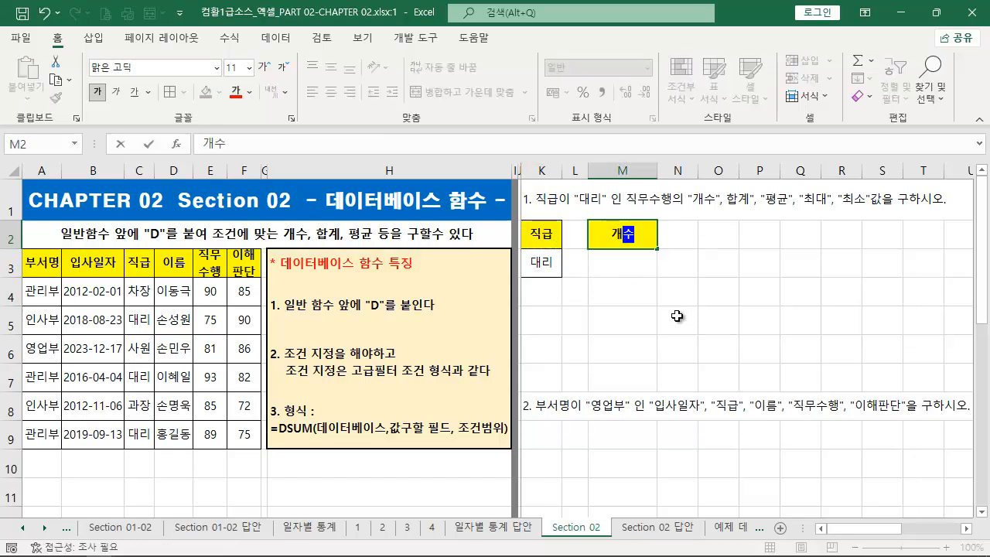
pyautogui.press('Return')
# - Set the vertical alignment of all cells on the sheet to middle, then return to cell M3
pyautogui.write('=')
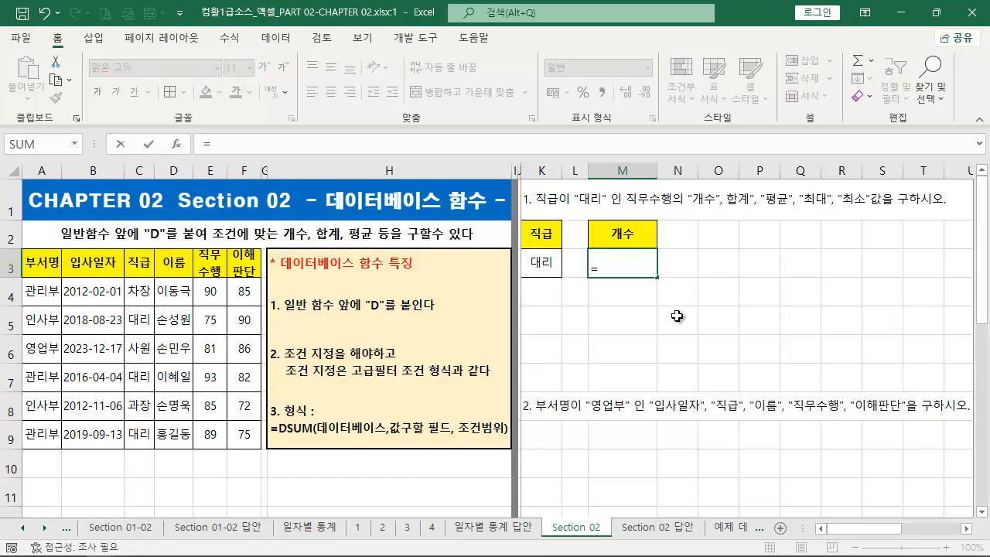
pyautogui.press('Escape')
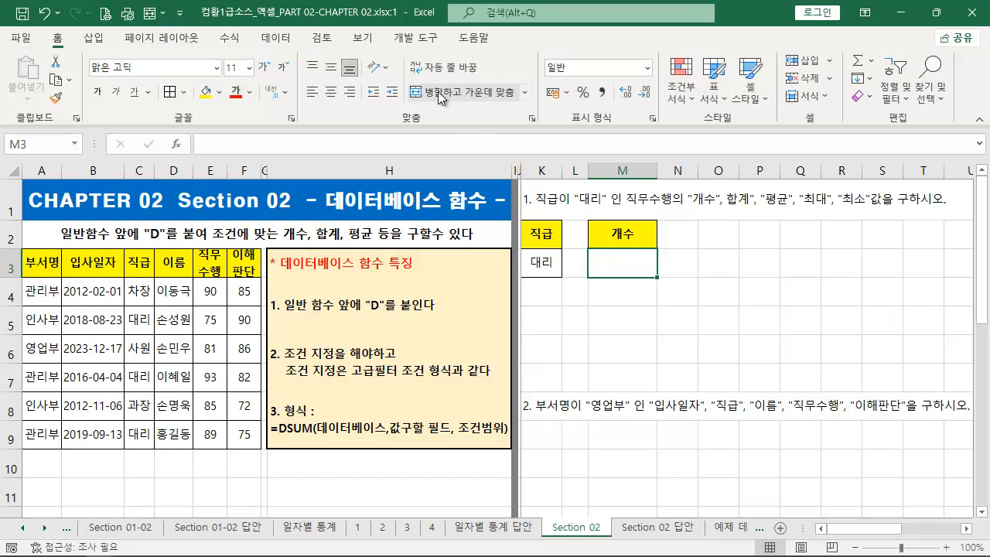
pyautogui.click(11, 170)
pyautogui.click(334, 71)
pyautogui.click(623, 267)
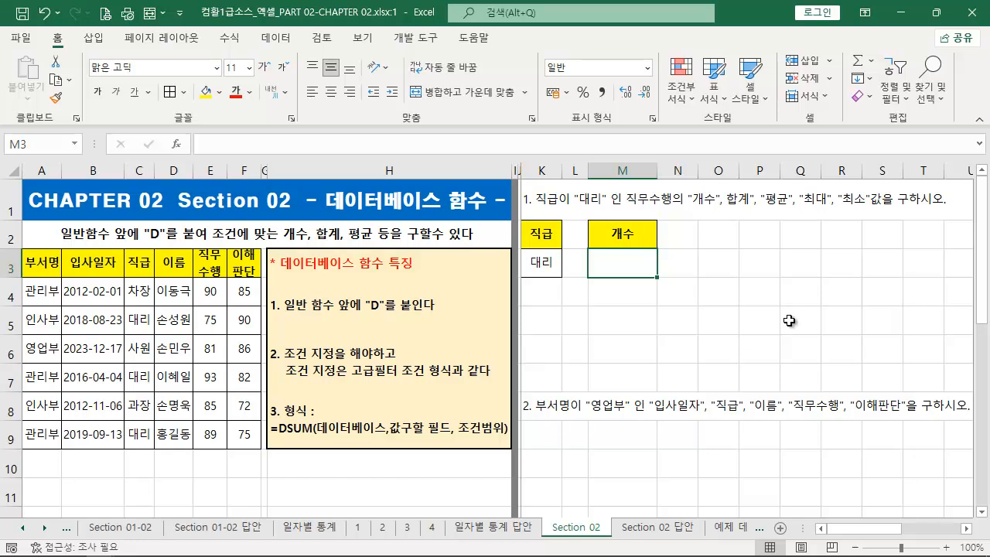
# - Begin the database count formula in M3 by entering =DCOU under the 개수 header
pyautogui.write('=DCOU')
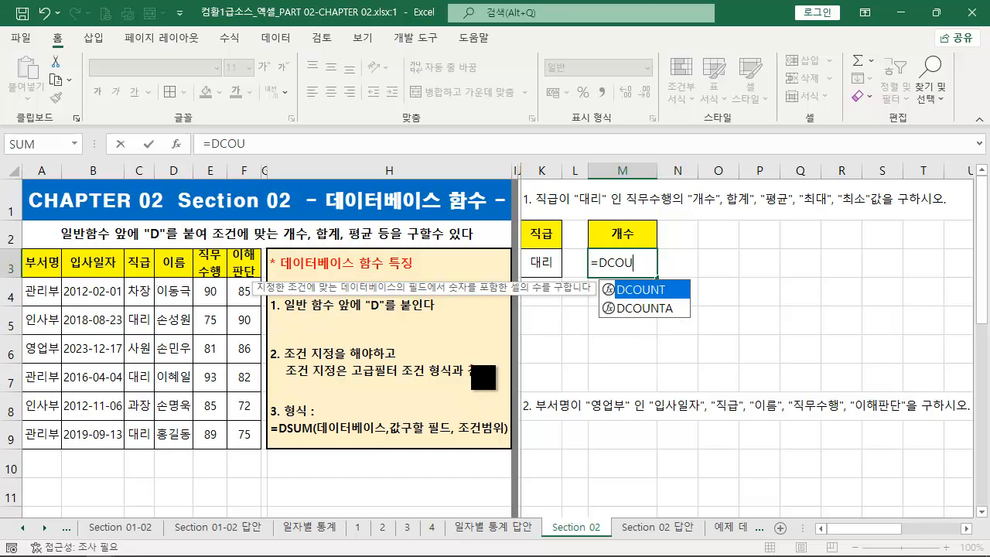
pyautogui.moveTo(229, 278); pyautogui.dragTo(255, 450)
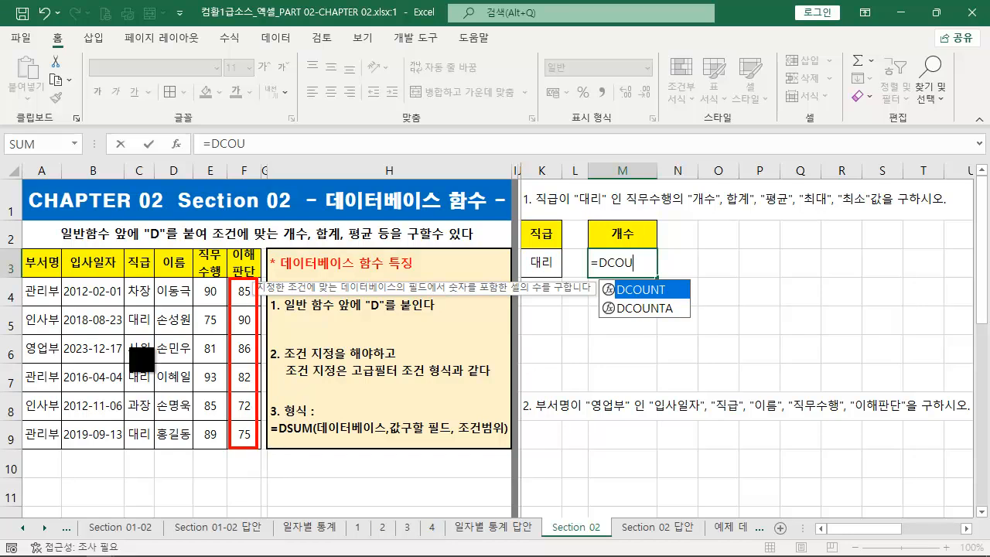
pyautogui.moveTo(120, 278)
pyautogui.mouseDown()
pyautogui.moveTo(167, 421)
pyautogui.moveTo(156, 452)
pyautogui.mouseUp()
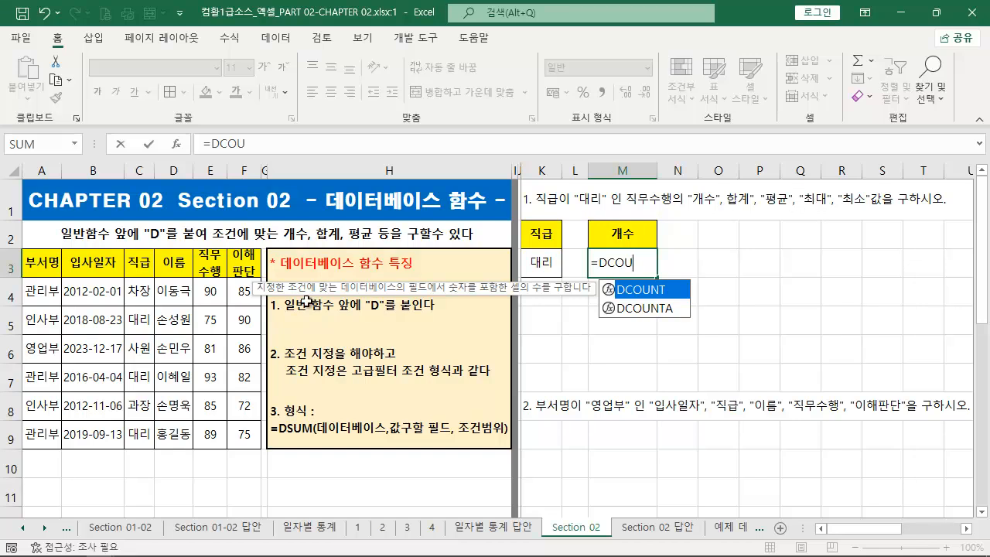
pyautogui.moveTo(193, 280)
pyautogui.mouseDown()
pyautogui.moveTo(225, 471)
pyautogui.moveTo(226, 450)
pyautogui.mouseUp()
pyautogui.press('Escape')
pyautogui.hotkey('ctrl', '2')
pyautogui.moveTo(125, 282); pyautogui.dragTo(153, 450)
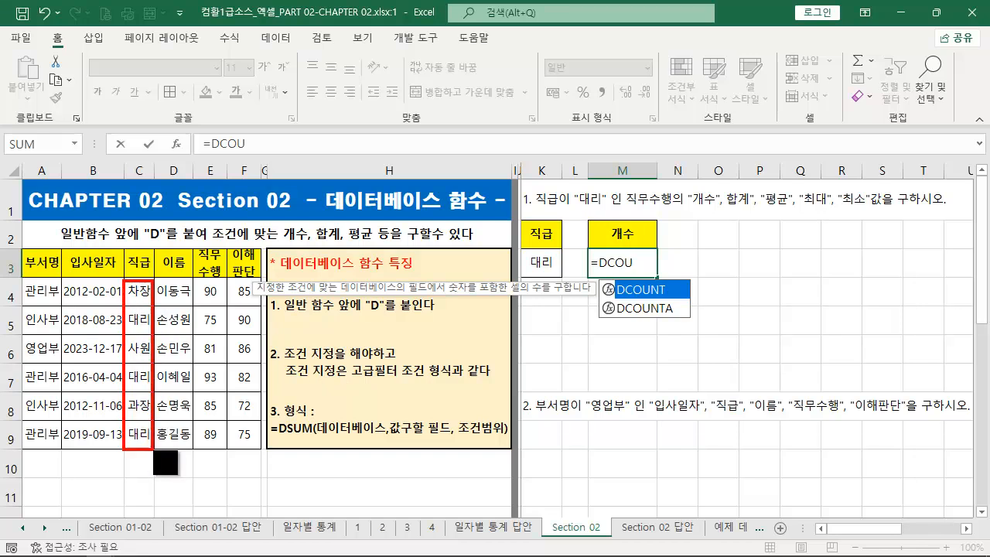
pyautogui.press('Escape')
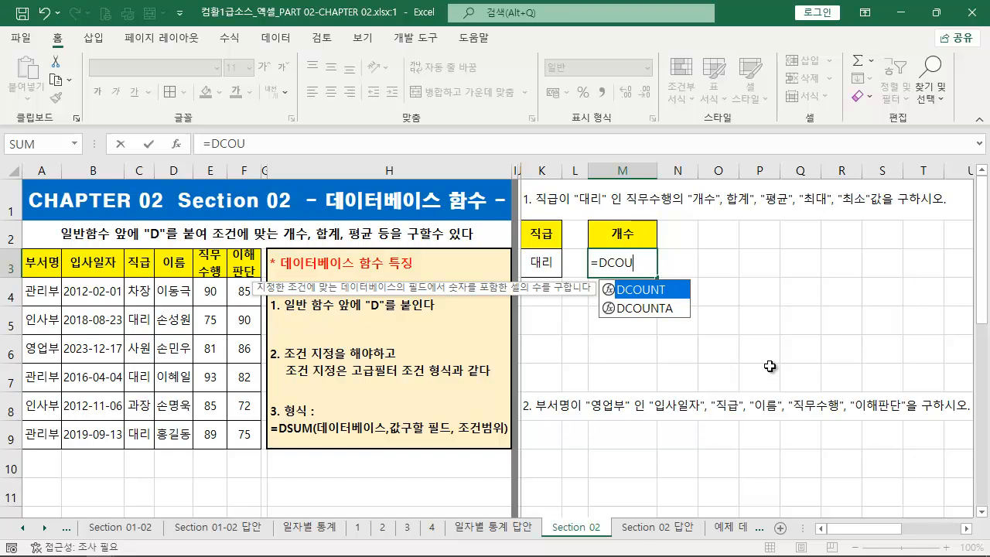
# - Choose DCOUNT for the formula in M3, with A3:F9 as the database and the 직무수행 header E3 as the field
pyautogui.press('Tab')
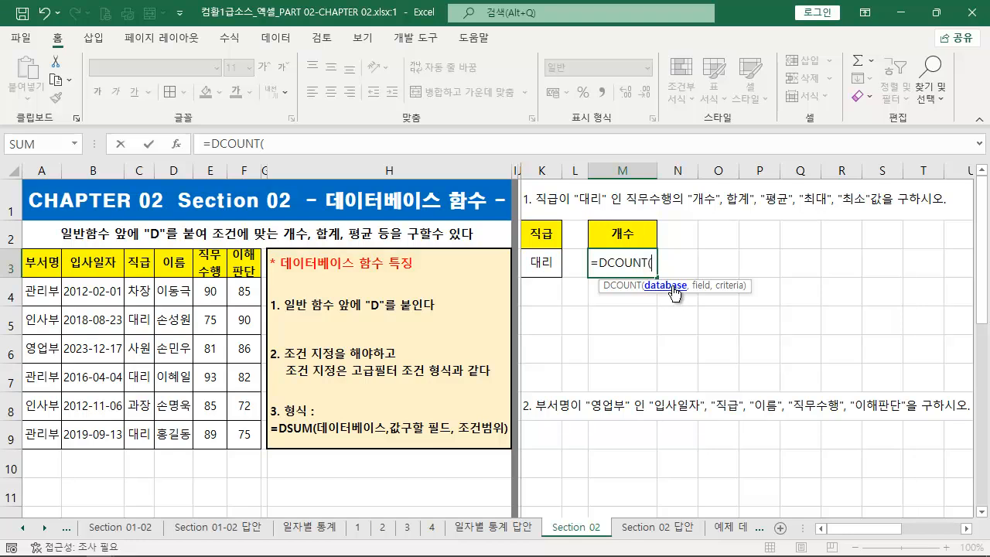
pyautogui.moveTo(37, 267); pyautogui.dragTo(245, 439)
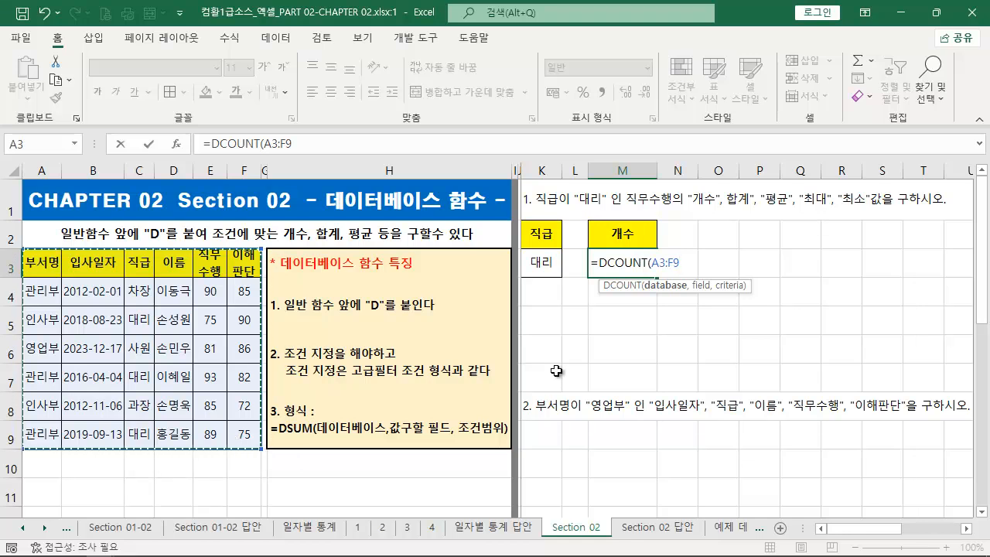
pyautogui.write(',')
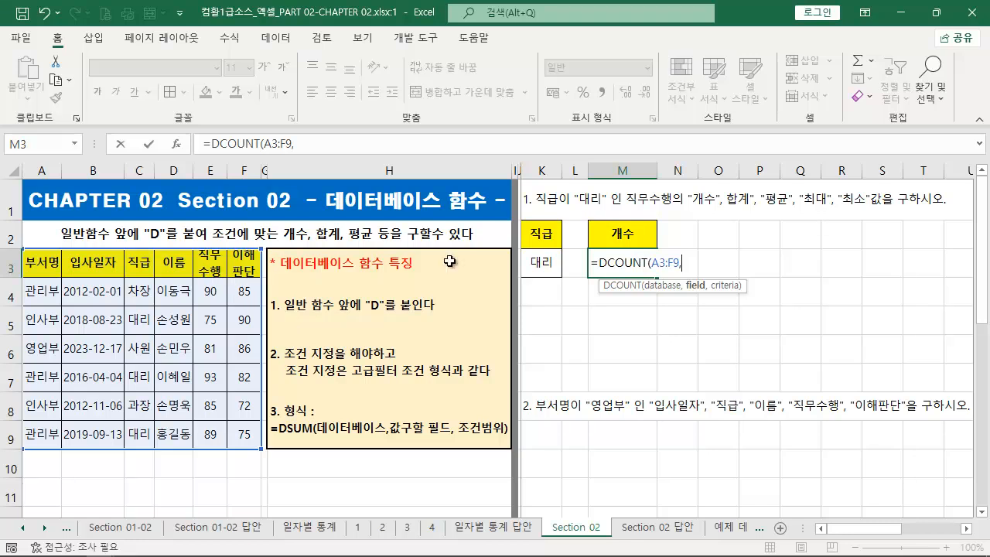
pyautogui.moveTo(634, 209); pyautogui.dragTo(884, 207)
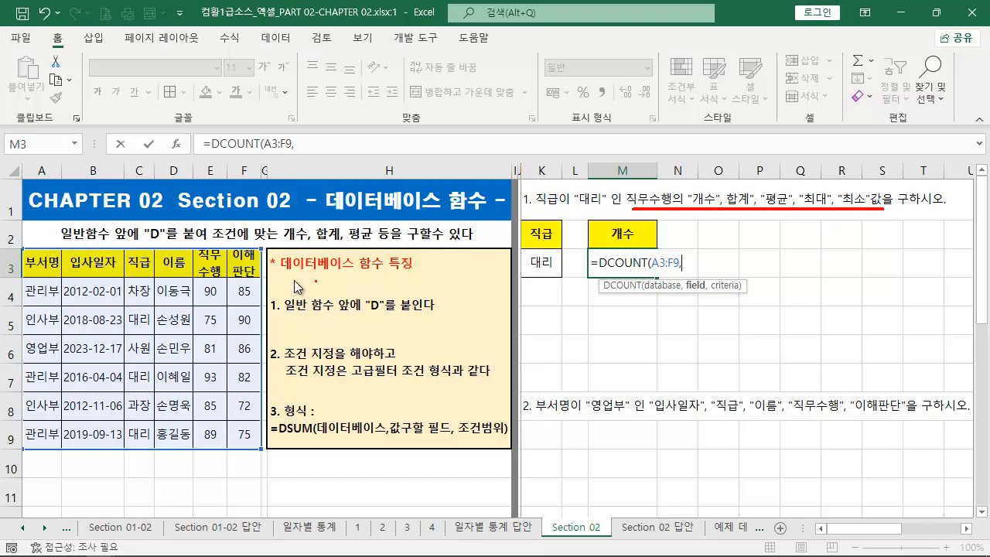
pyautogui.press('Escape')
pyautogui.click(218, 272)
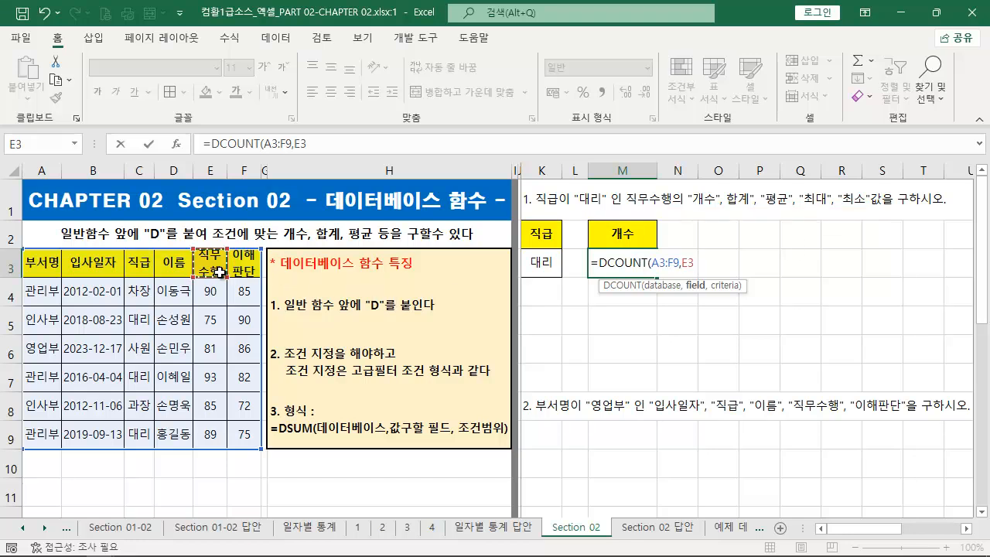
pyautogui.write(',')
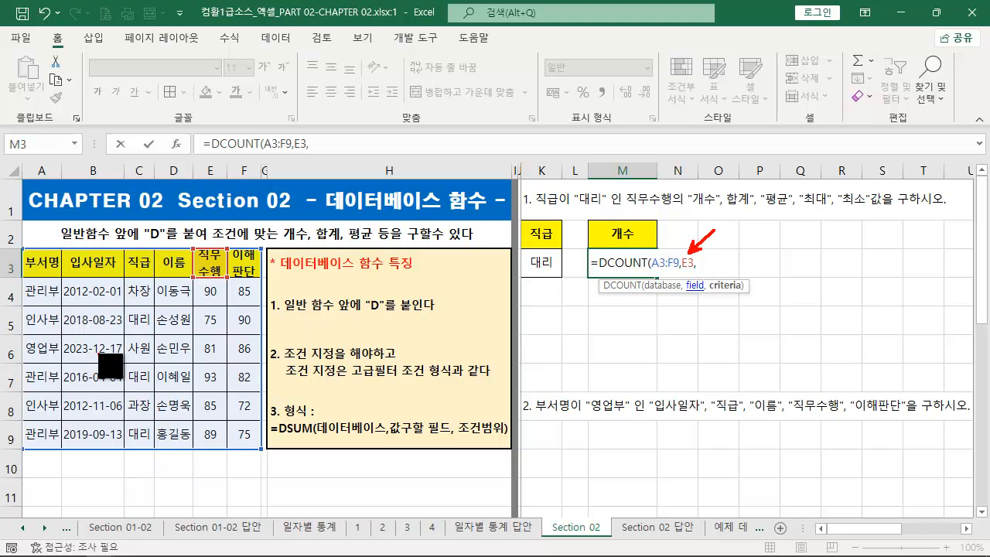
# - Complete the DCOUNT formula in M3 with K2:K3 as the criteria range and enter it
pyautogui.moveTo(202, 314); pyautogui.dragTo(201, 362)
pyautogui.moveTo(196, 320); pyautogui.dragTo(245, 318)
pyautogui.press('Escape')
pyautogui.moveTo(540, 233); pyautogui.dragTo(542, 258)
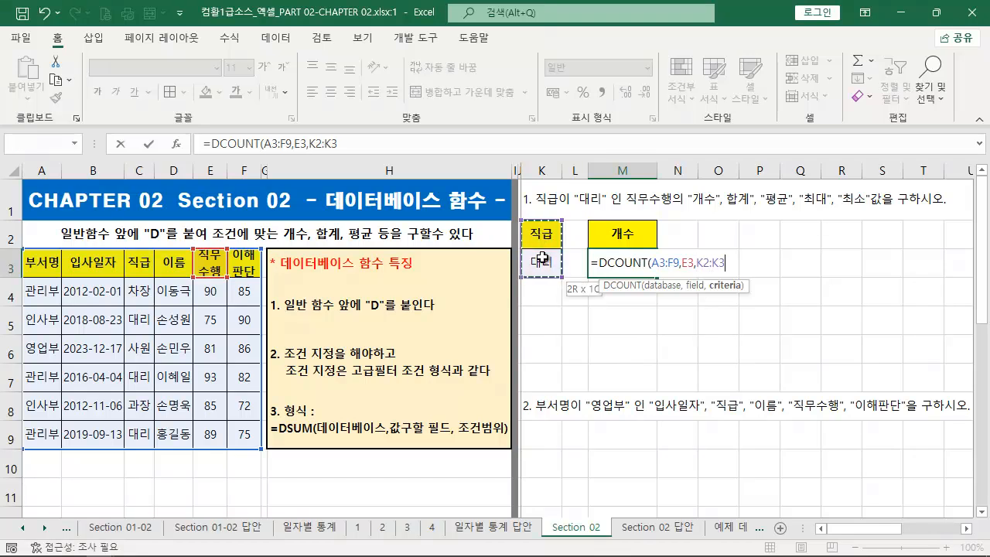
pyautogui.write(')')
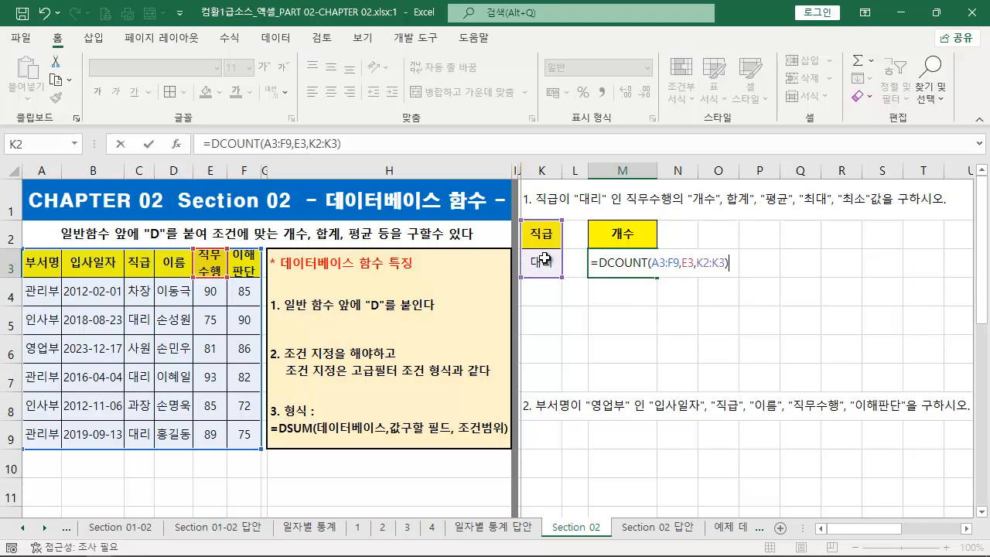
pyautogui.press('Return')
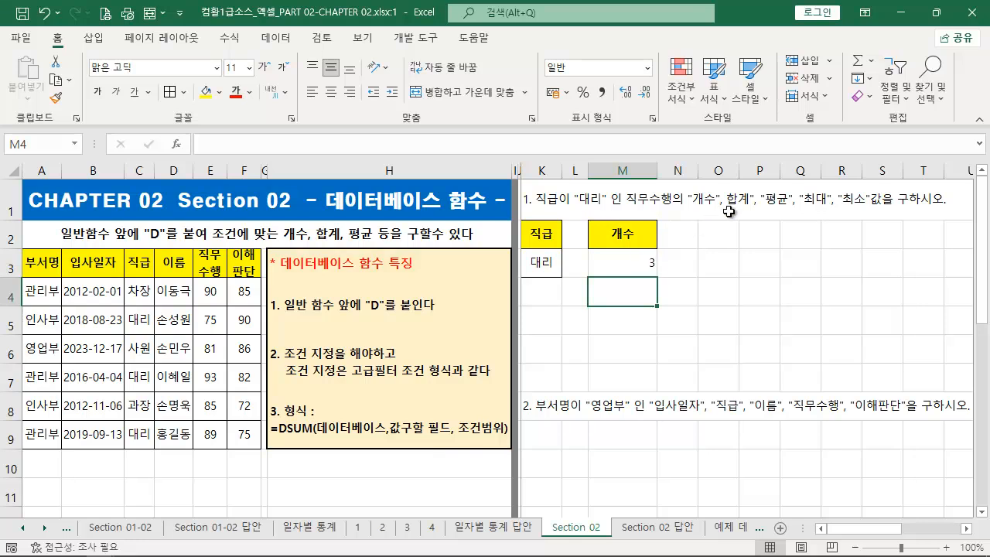
# - Fill the 개수 header from M2 across N2:P2 and replace the copied texts with 합계, 평균 and 최대
pyautogui.click(646, 239)
pyautogui.moveTo(658, 249); pyautogui.dragTo(759, 247)
pyautogui.press('Right')
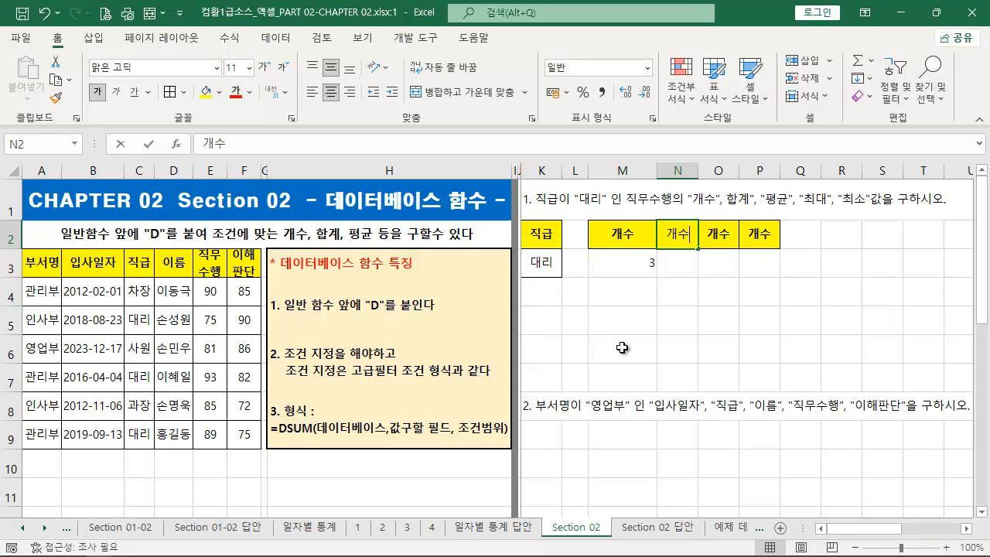
pyautogui.write('GKQR')
pyautogui.press('BackSpace')
pyautogui.press('BackSpace')
pyautogui.write('합ㄱ')
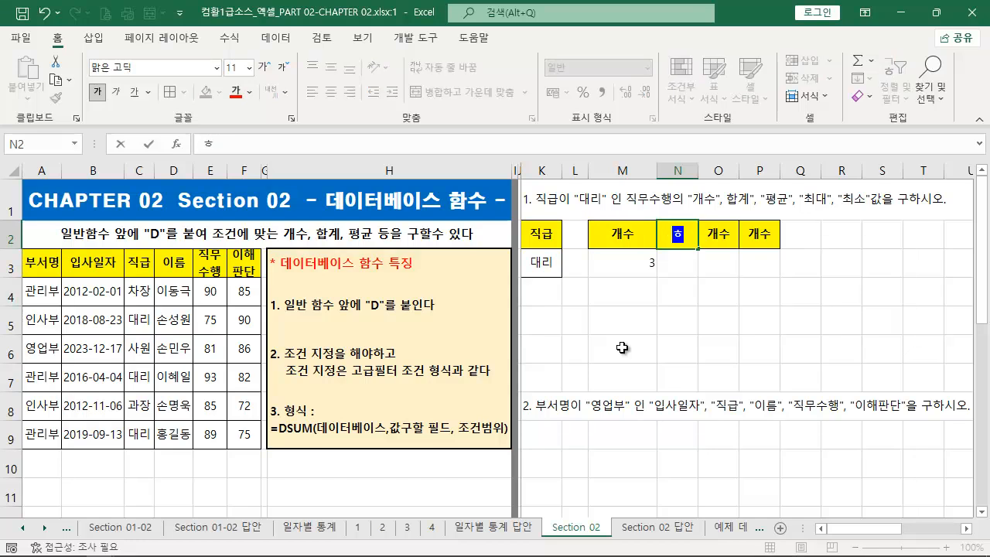
pyautogui.press('Right')
pyautogui.write('평균')
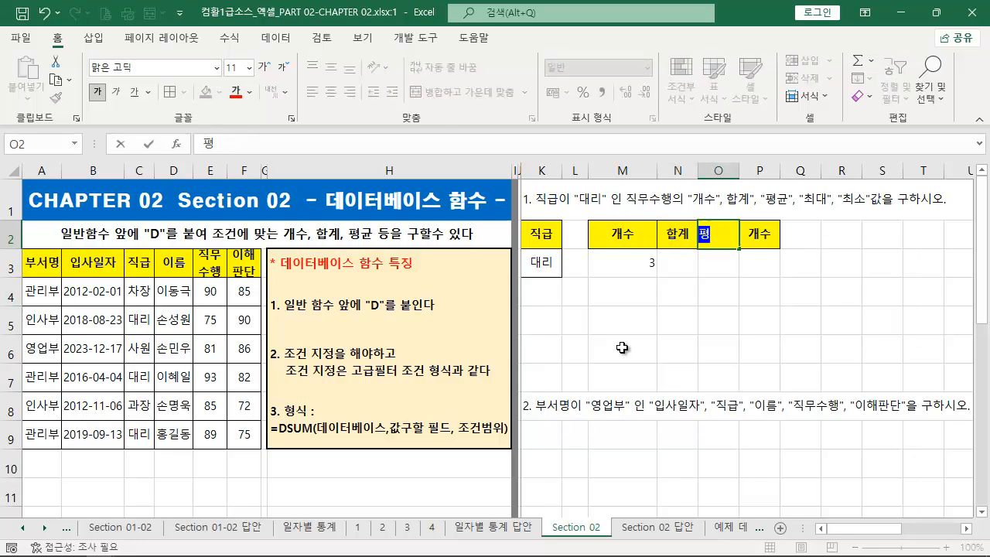
pyautogui.press('Right')
pyautogui.write('ㅊ')
pyautogui.write('대')
pyautogui.press('Right')
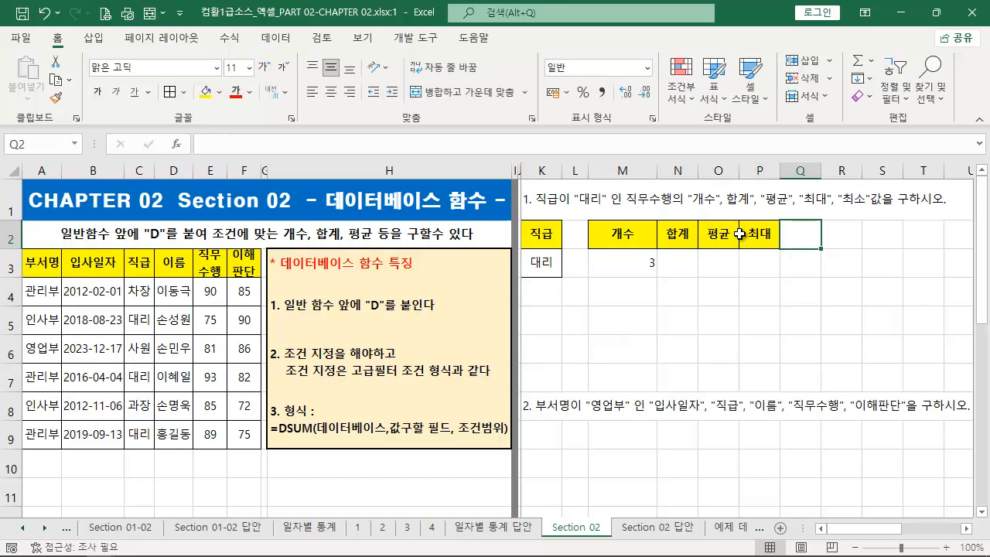
# - Extend the header row to Q2 with the text 최소, and center the contents of M3:Q3 horizontally
pyautogui.click(765, 234)
pyautogui.moveTo(779, 248); pyautogui.dragTo(820, 248)
pyautogui.click(796, 238)
pyautogui.write('최소')
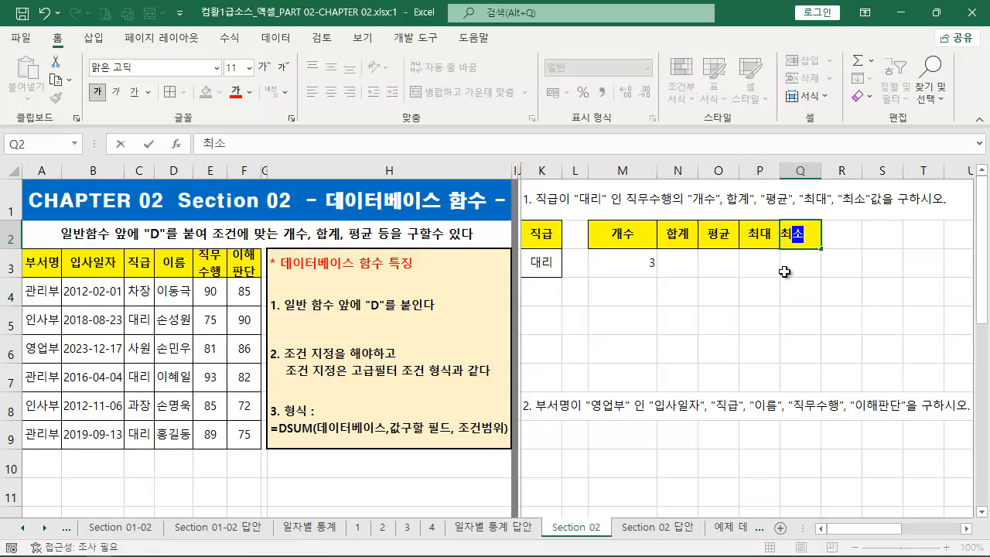
pyautogui.press('Return')
pyautogui.moveTo(636, 276); pyautogui.dragTo(785, 268)
pyautogui.click(330, 92)
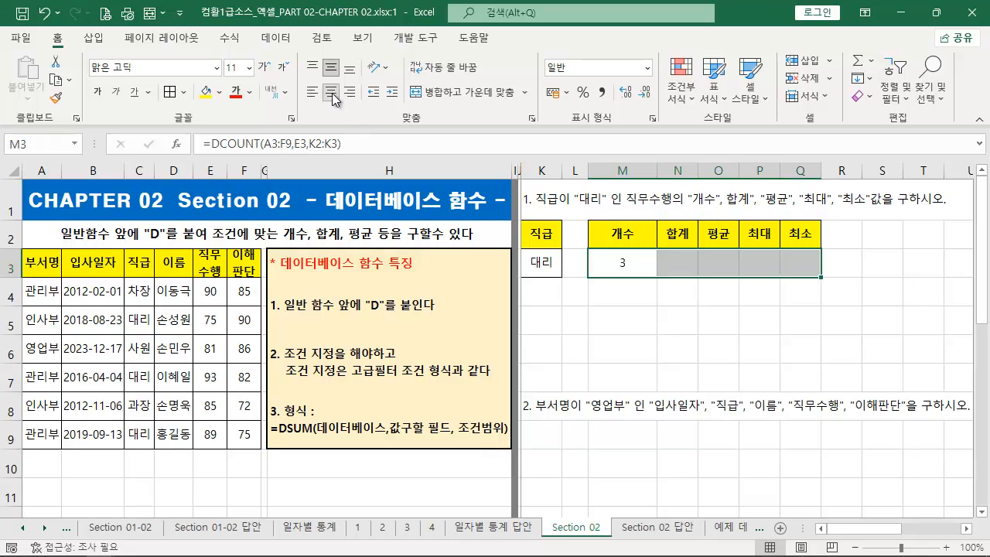
# - Copy the formula text from M3 and paste it into a new text box under the 대리 cell K3
pyautogui.click(625, 265)
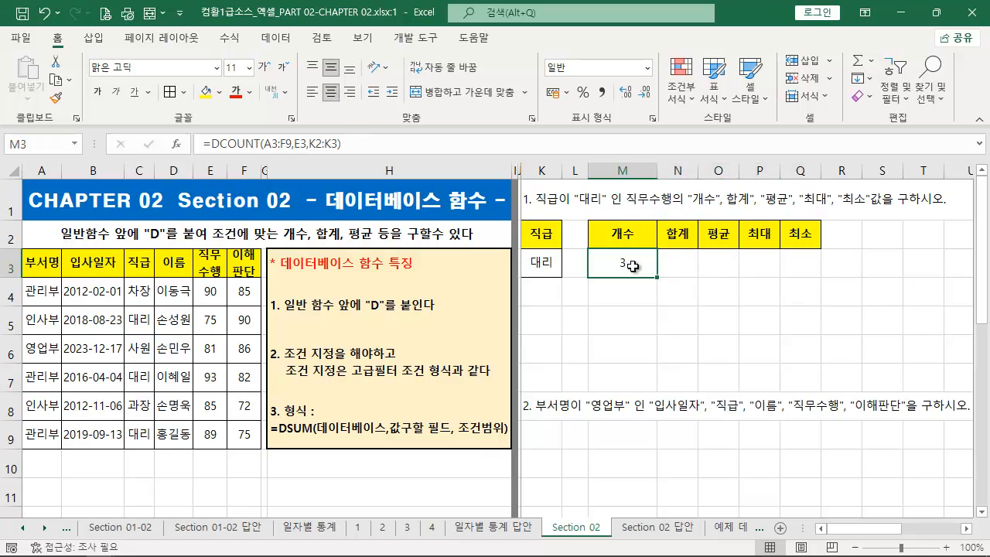
pyautogui.click(371, 145)
pyautogui.press('Escape')
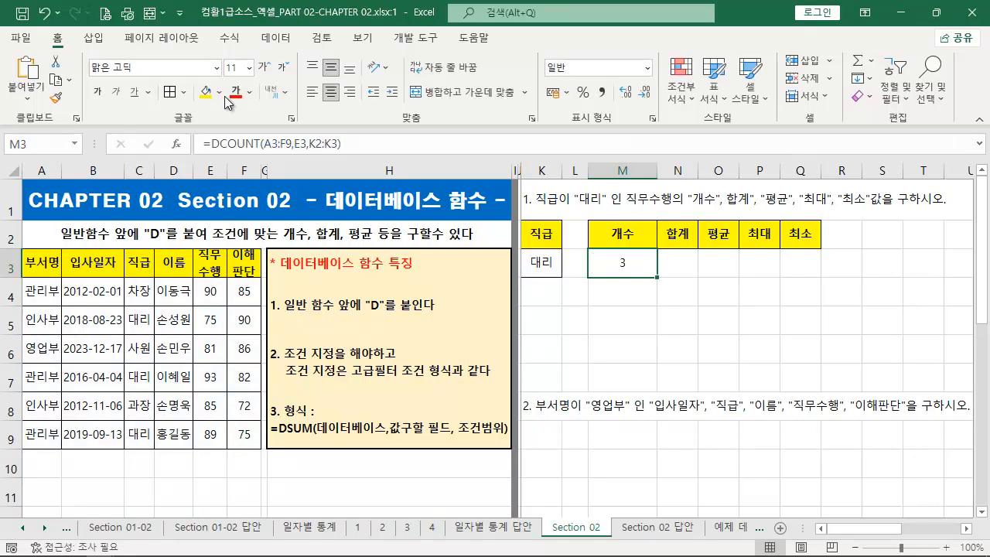
pyautogui.click(94, 37)
pyautogui.click(845, 100)
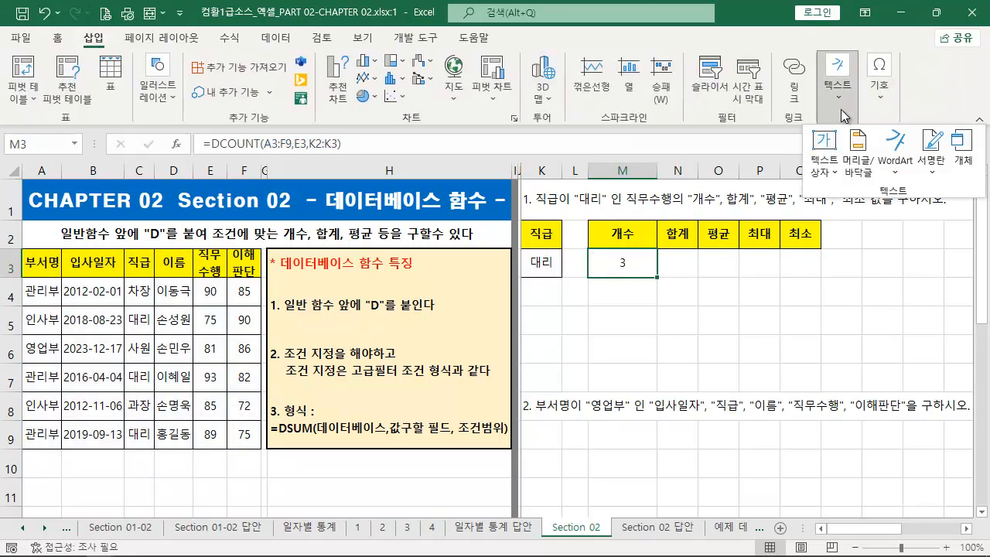
pyautogui.click(824, 140)
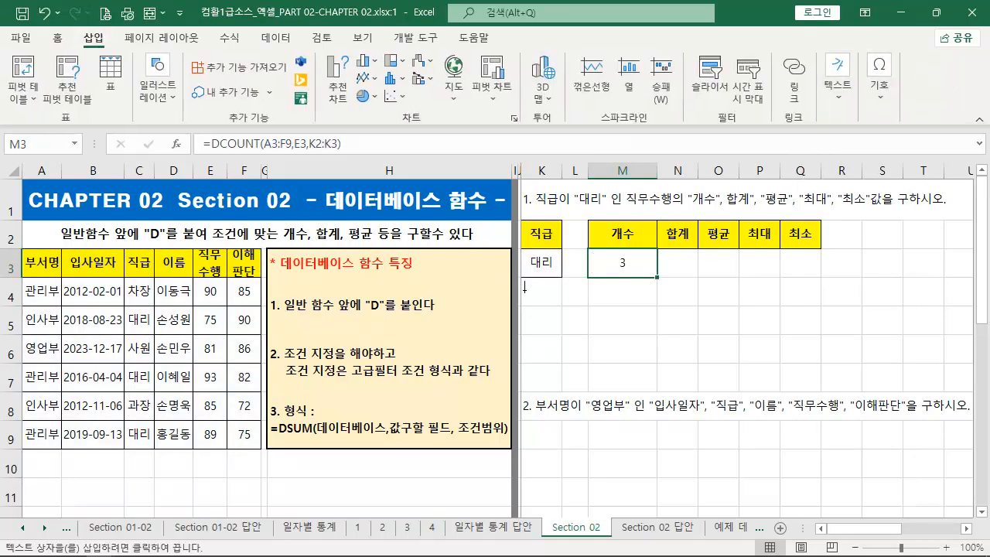
pyautogui.click(524, 287)
pyautogui.write('=DCOUNT(A3:F9,E3,K2:K3)')
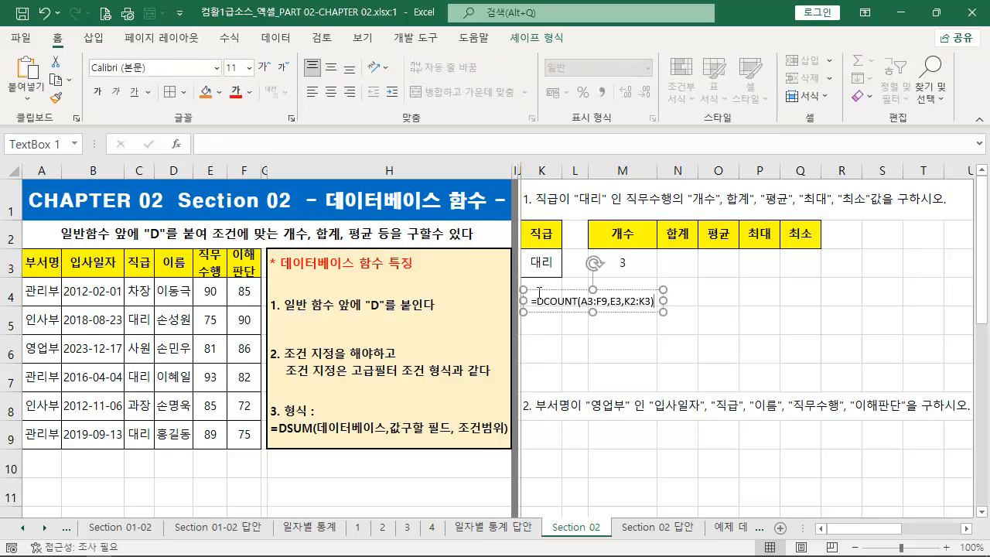
# - Format the formula text box with a red fill and bold white 14 pt text, and add borders to M3:Q3
pyautogui.click(219, 92)
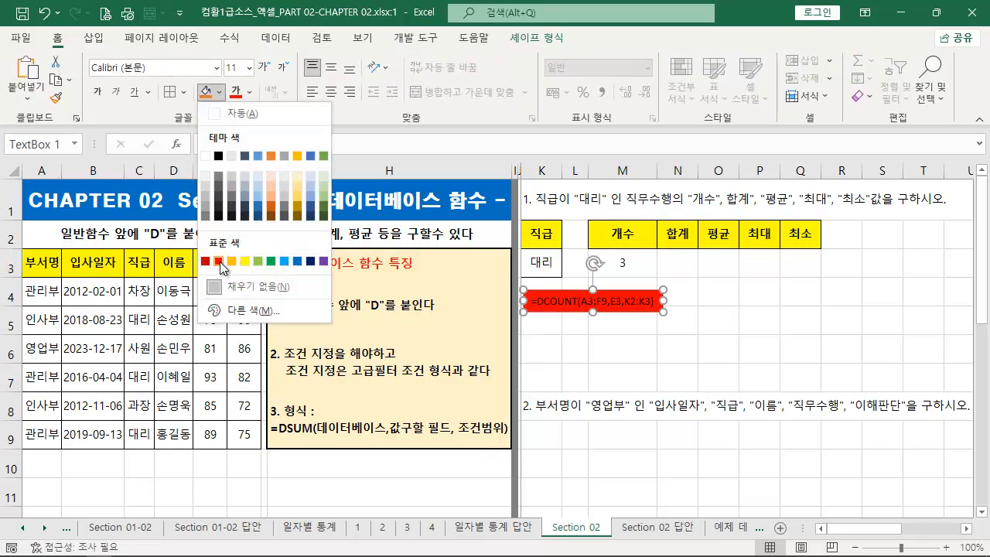
pyautogui.click(219, 262)
pyautogui.click(249, 92)
pyautogui.click(233, 155)
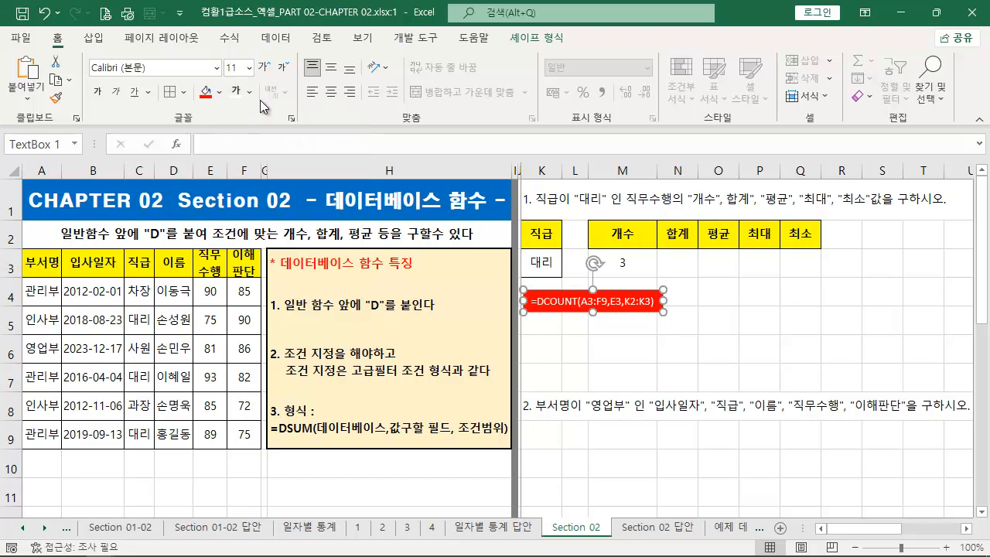
pyautogui.click(263, 67)
pyautogui.click(264, 67)
pyautogui.click(98, 91)
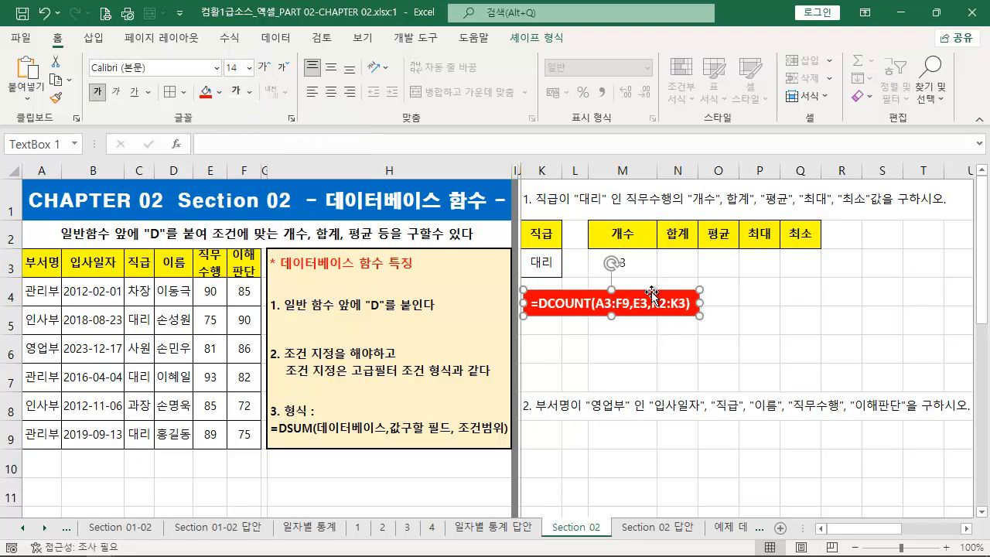
pyautogui.moveTo(604, 290); pyautogui.dragTo(814, 260)
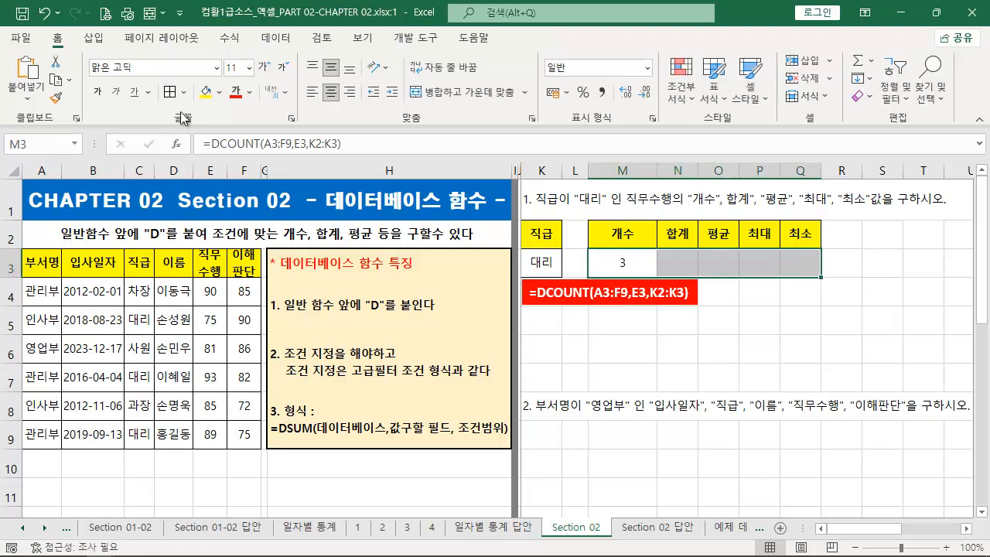
# - Enter =DSUM(A3:F9,5,K2:K3) in N3 under the 합계 header, using column number 5 as the field
pyautogui.click(678, 256)
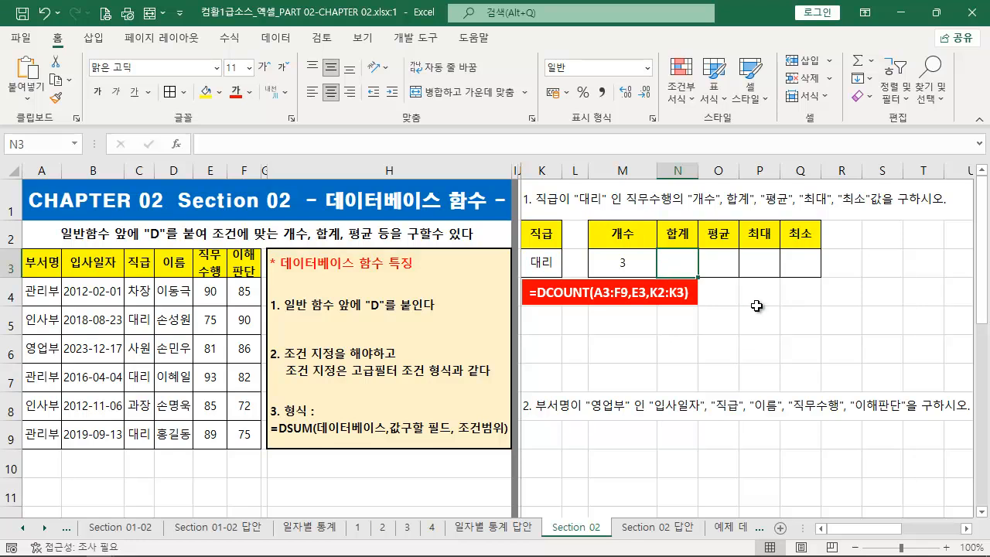
pyautogui.write('=')
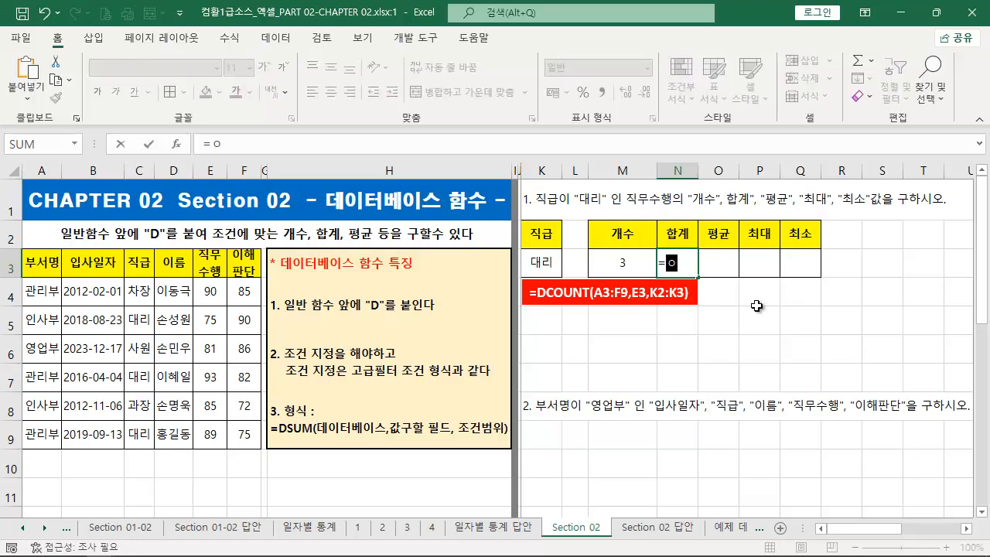
pyautogui.write('DSUM')
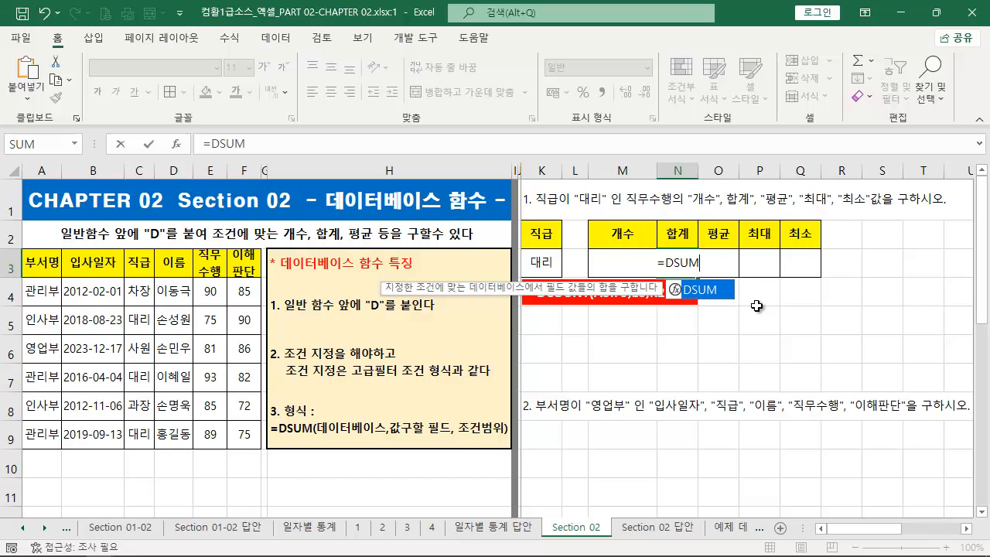
pyautogui.write('(')
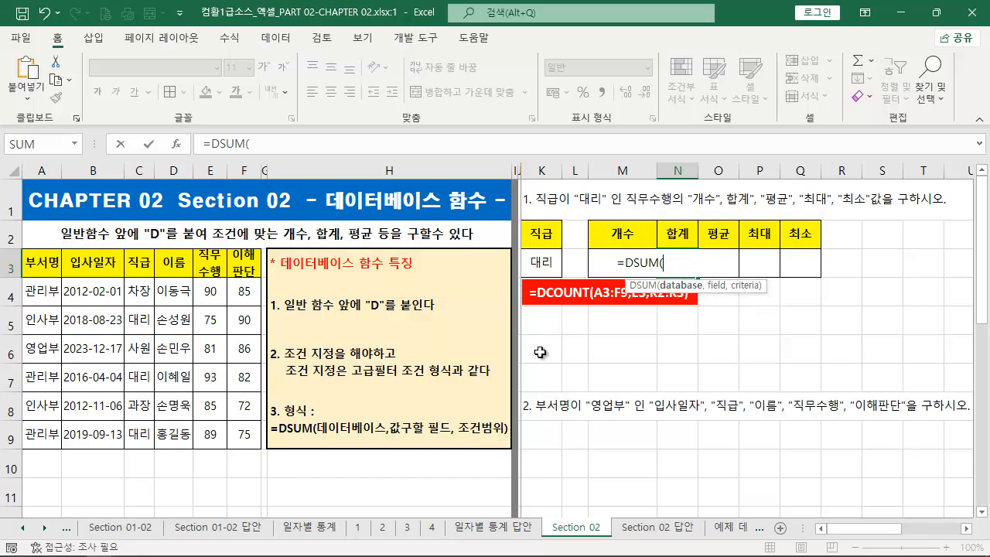
pyautogui.moveTo(42, 263); pyautogui.dragTo(234, 435)
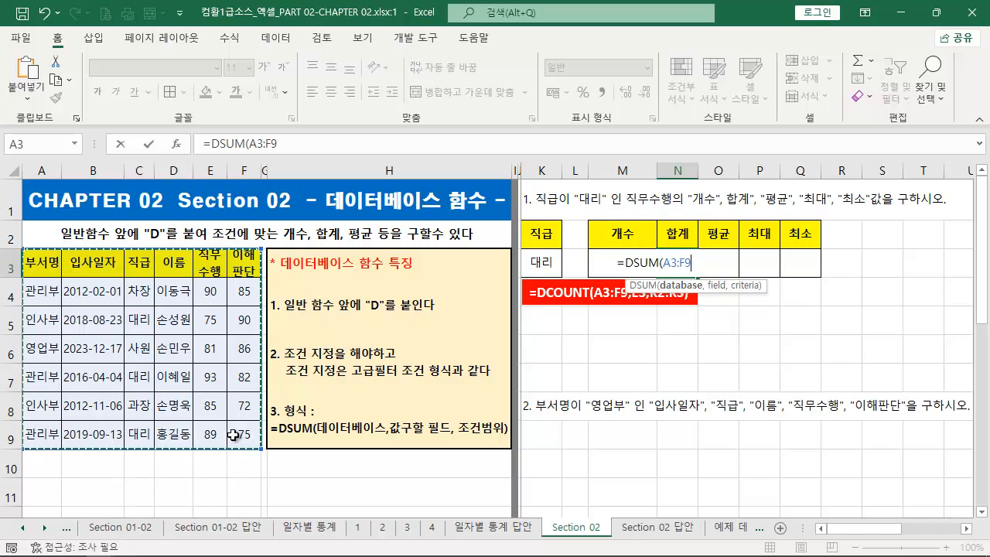
pyautogui.write(',')
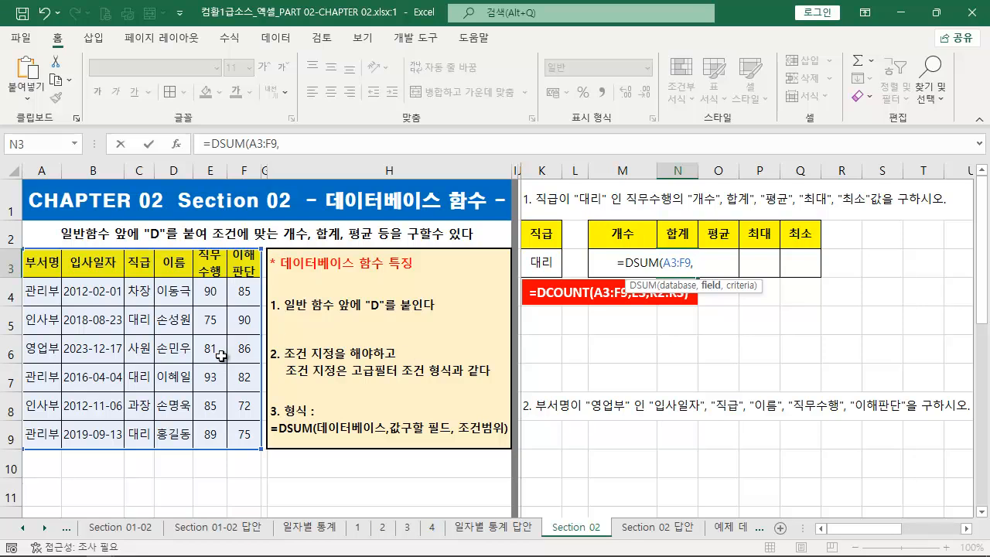
pyautogui.write('5,')
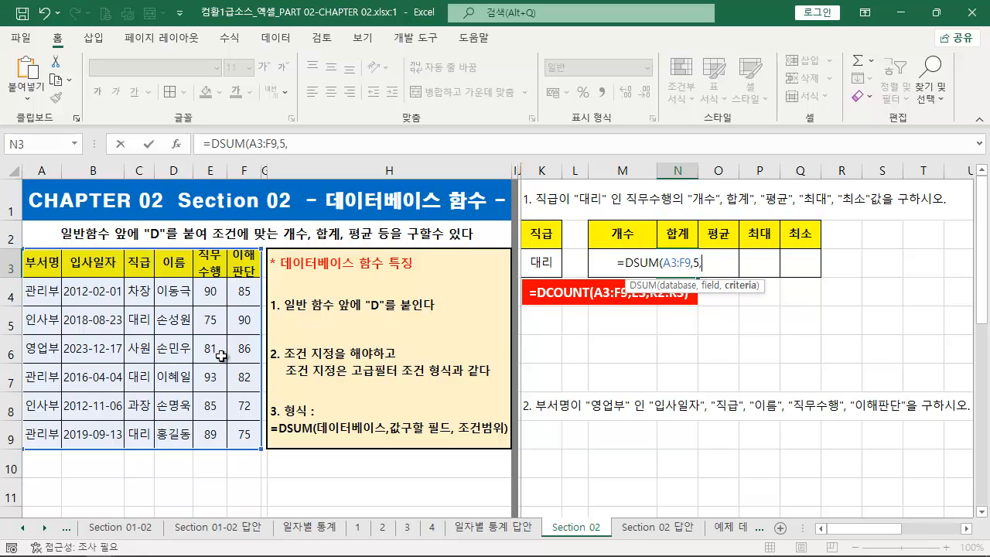
pyautogui.click(542, 239)
pyautogui.moveTo(542, 239); pyautogui.dragTo(542, 261)
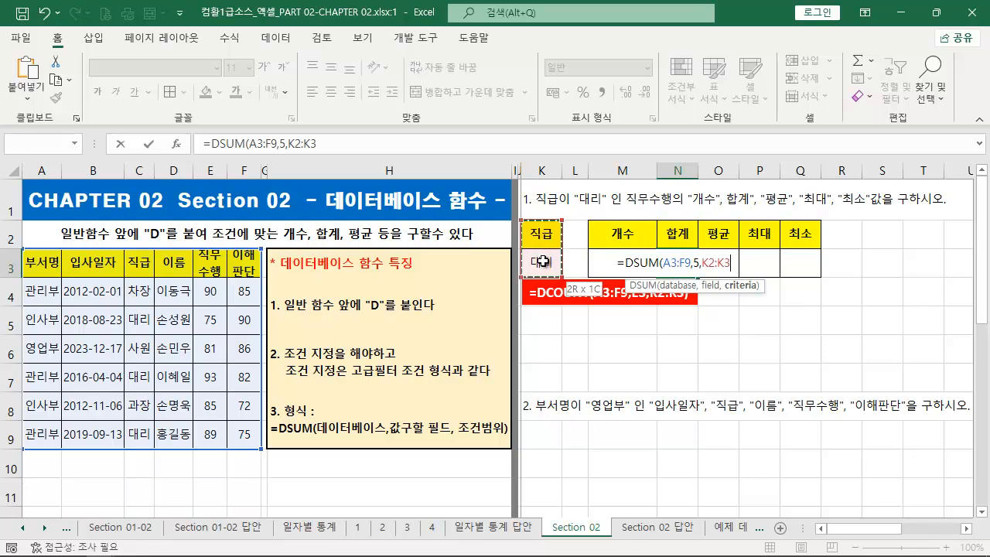
pyautogui.write(')')
pyautogui.press('Return')
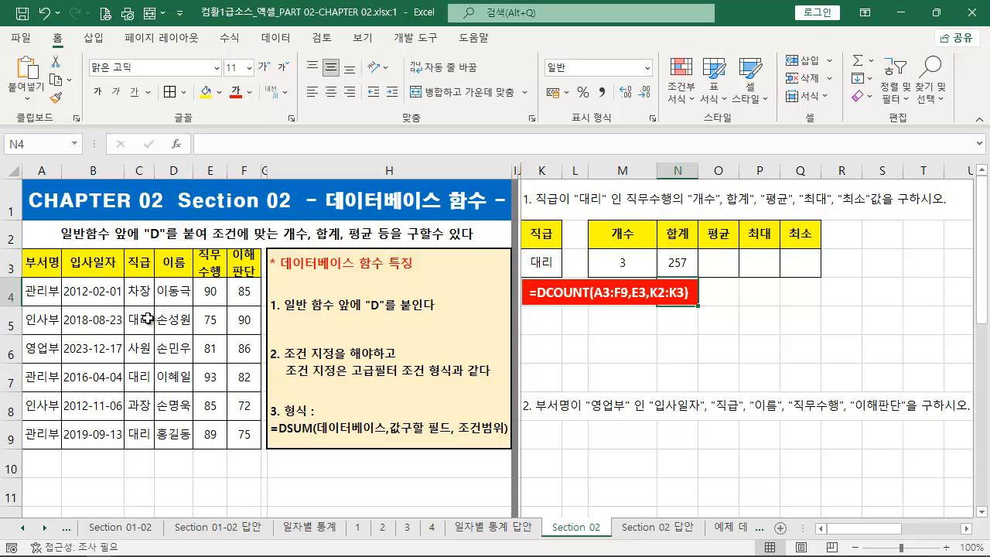
# - Fill the 대리 cells C5, C7 and C9 and the scores F5, F7 and F9 with orange, then reselect those three scores
pyautogui.click(140, 322)
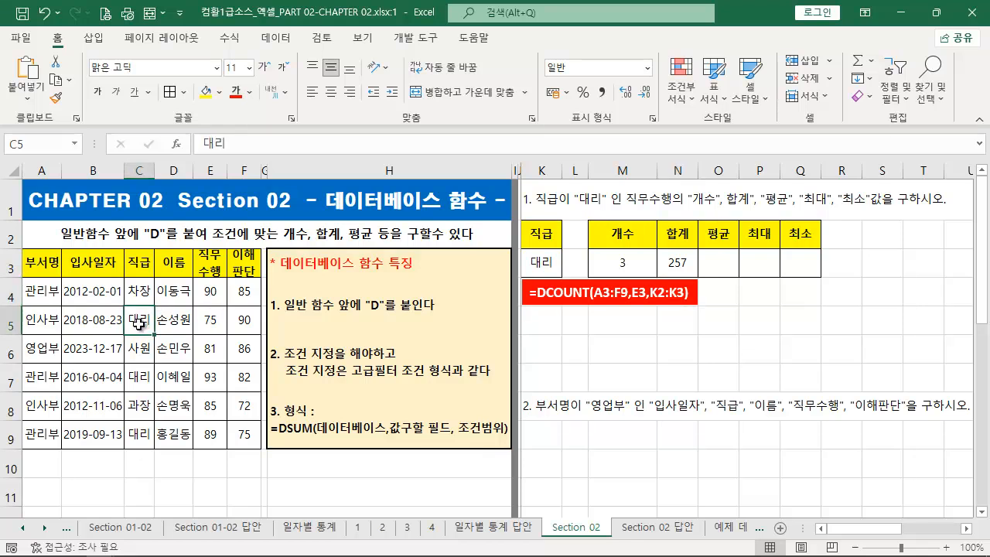
pyautogui.keyDown('ctrl'); pyautogui.click(140, 373); pyautogui.keyUp('ctrl')
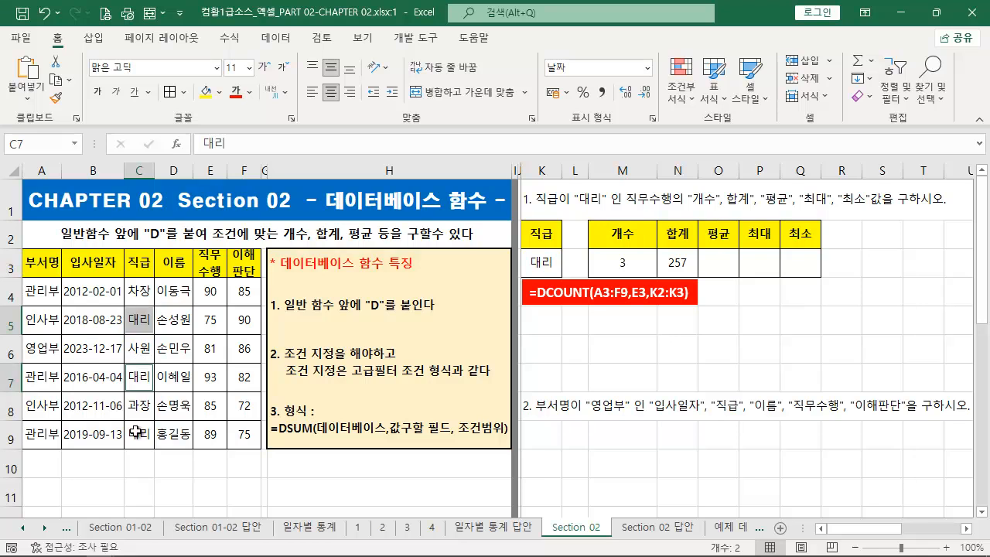
pyautogui.keyDown('ctrl'); pyautogui.click(138, 433); pyautogui.keyUp('ctrl')
pyautogui.keyDown('ctrl'); pyautogui.click(240, 320); pyautogui.keyUp('ctrl')
pyautogui.keyDown('ctrl'); pyautogui.click(244, 377); pyautogui.keyUp('ctrl')
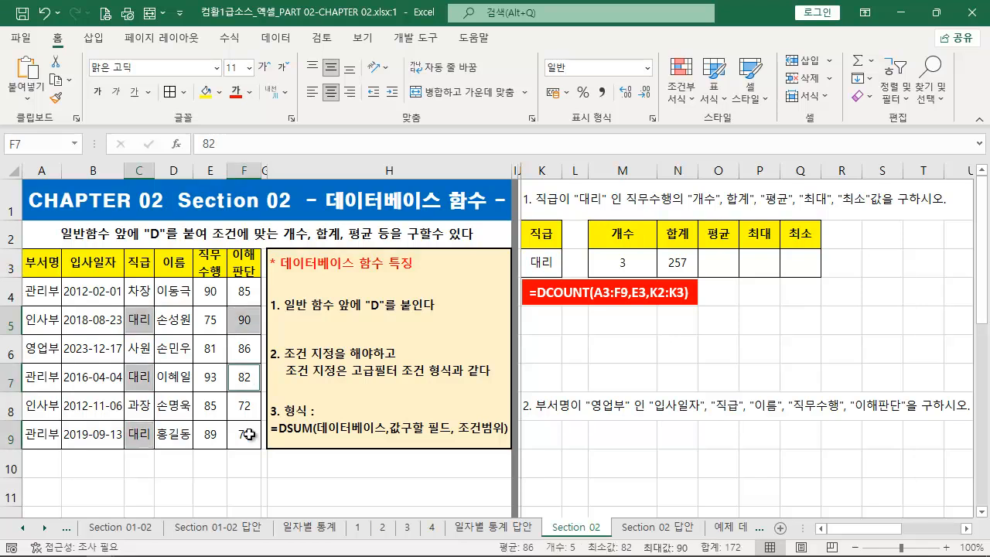
pyautogui.keyDown('ctrl'); pyautogui.click(244, 434); pyautogui.keyUp('ctrl')
pyautogui.click(219, 92)
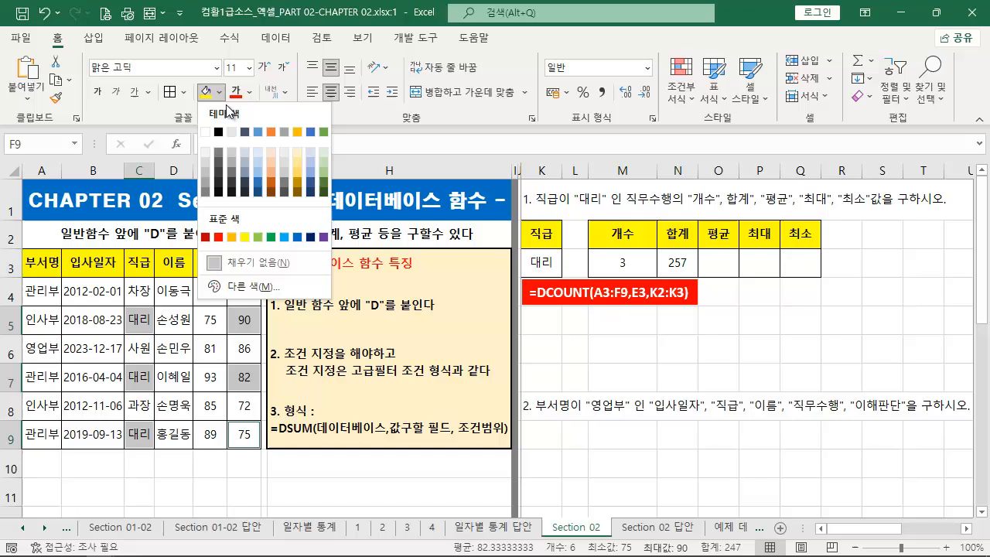
pyautogui.click(272, 173)
pyautogui.click(242, 320)
pyautogui.keyDown('ctrl'); pyautogui.click(243, 377); pyautogui.keyUp('ctrl')
pyautogui.keyDown('ctrl'); pyautogui.click(249, 432); pyautogui.keyUp('ctrl')
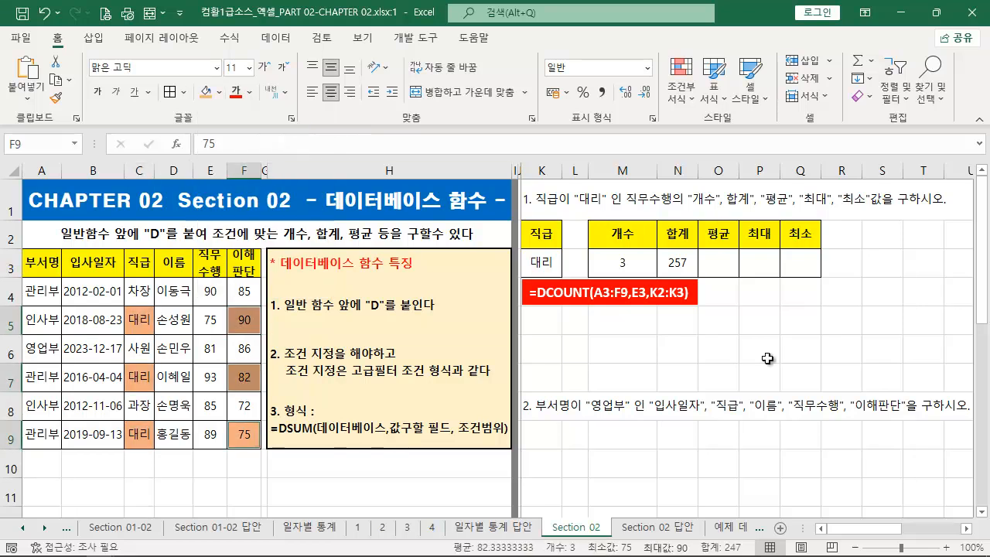
# - Copy the formula text from N3 and paste it over the text of a duplicate of the DCOUNT text box placed beside it
pyautogui.click(676, 267)
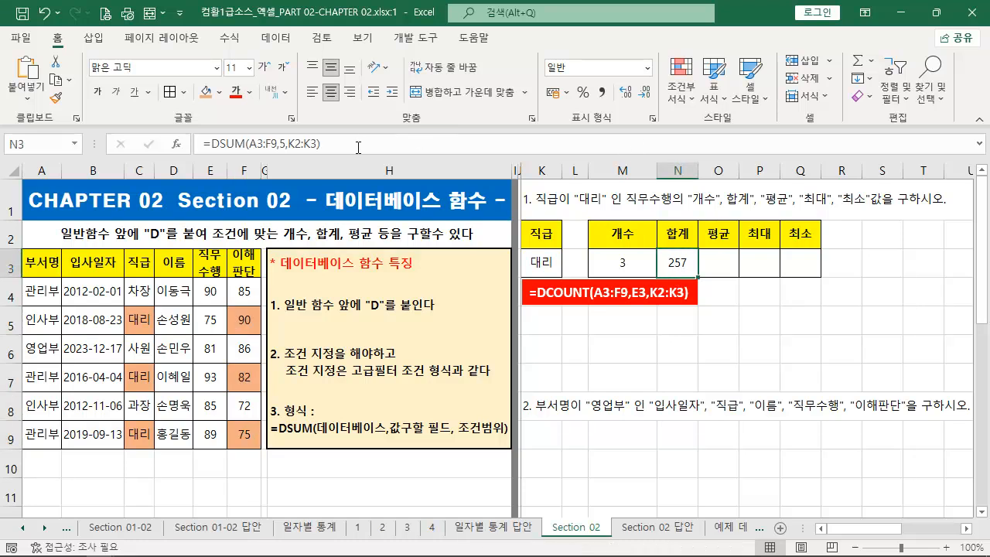
pyautogui.click(379, 143)
pyautogui.press('Escape')
pyautogui.click(574, 292)
pyautogui.moveTo(581, 278); pyautogui.dragTo(763, 278)
pyautogui.moveTo(874, 294); pyautogui.dragTo(690, 287)
pyautogui.write('=DSUM(A3:F9,5,K2:K3)')
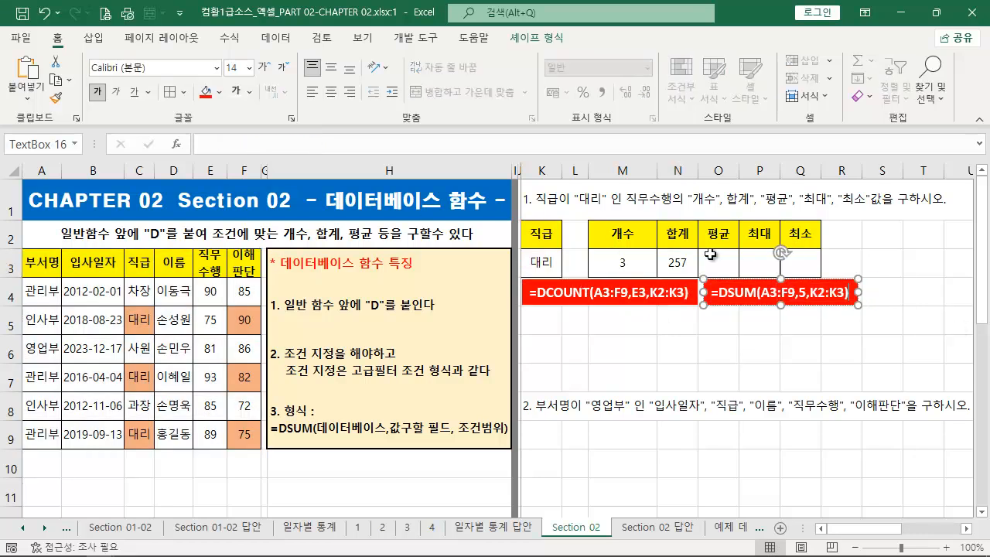
# - Enter =DAVERAGE(A3:F9,E3,K2:K3) in O3 under the 평균 header
pyautogui.click(710, 255)
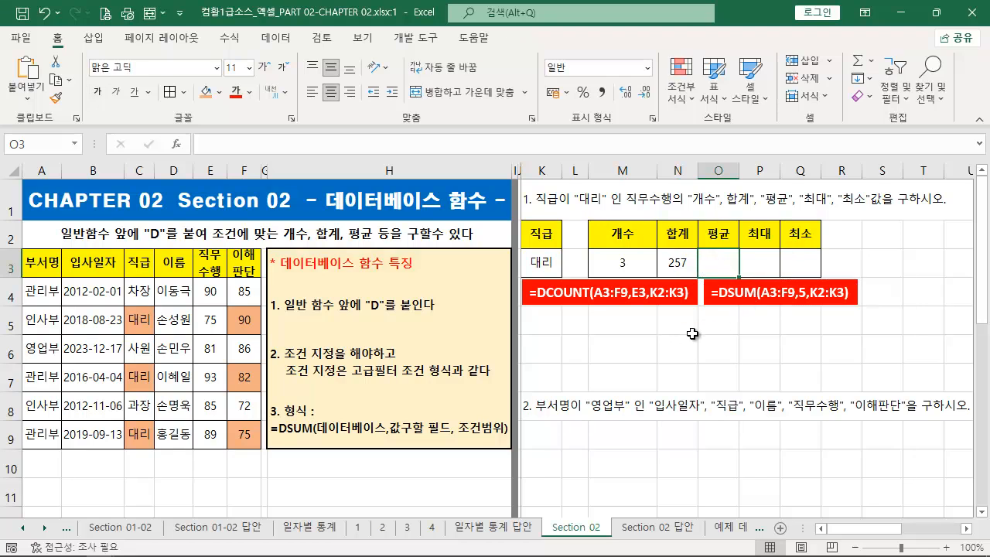
pyautogui.write('=')
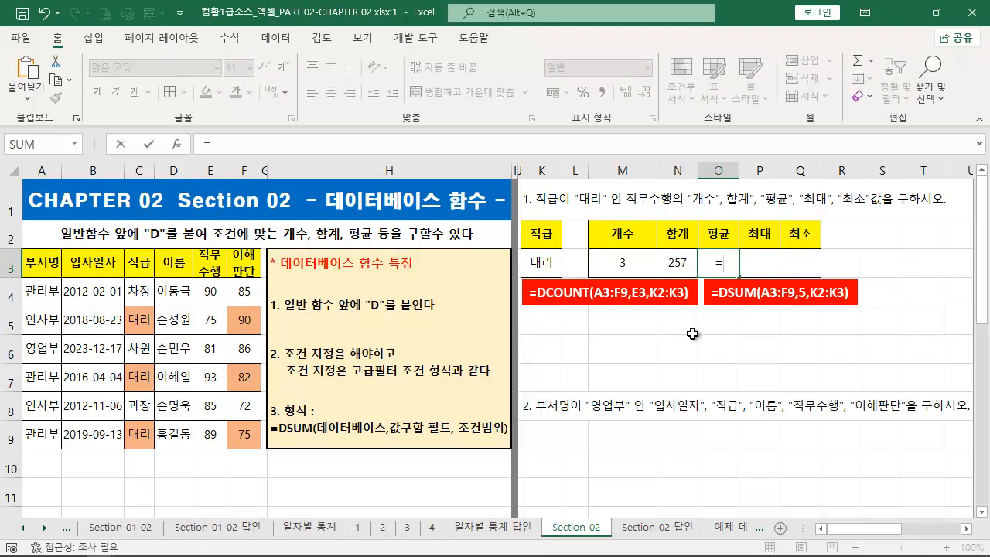
pyautogui.write('DAVER')
pyautogui.press('Tab')
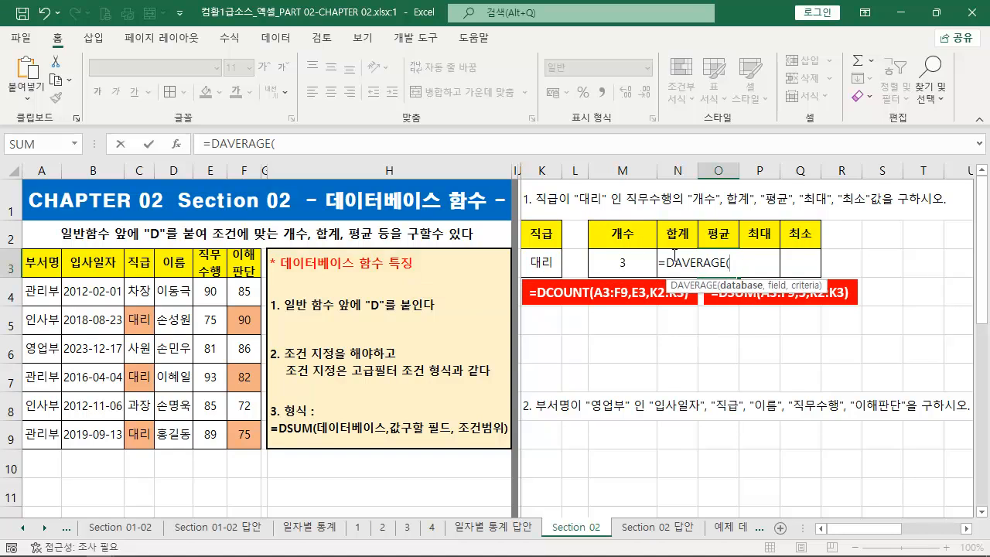
pyautogui.moveTo(42, 263); pyautogui.dragTo(252, 429)
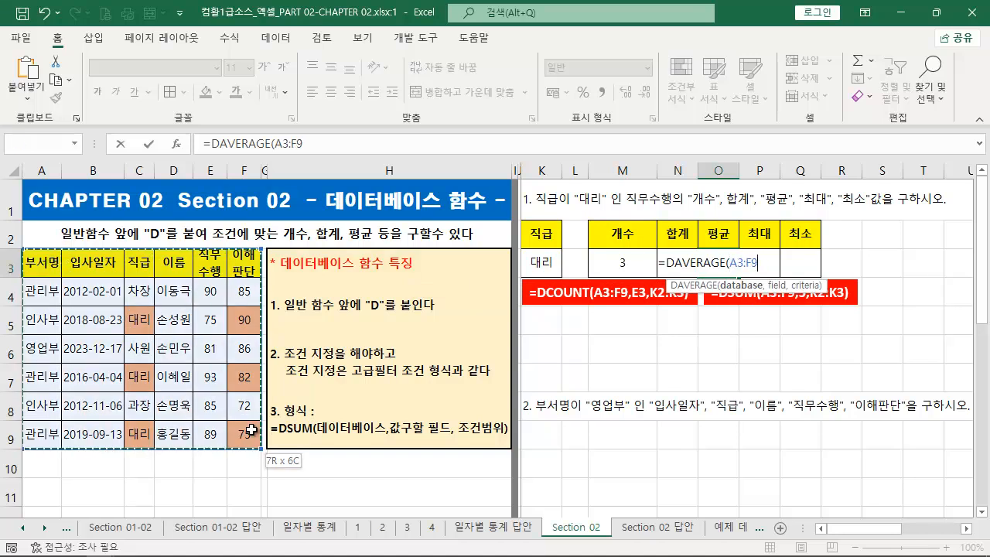
pyautogui.write(',')
pyautogui.click(219, 263)
pyautogui.write(',')
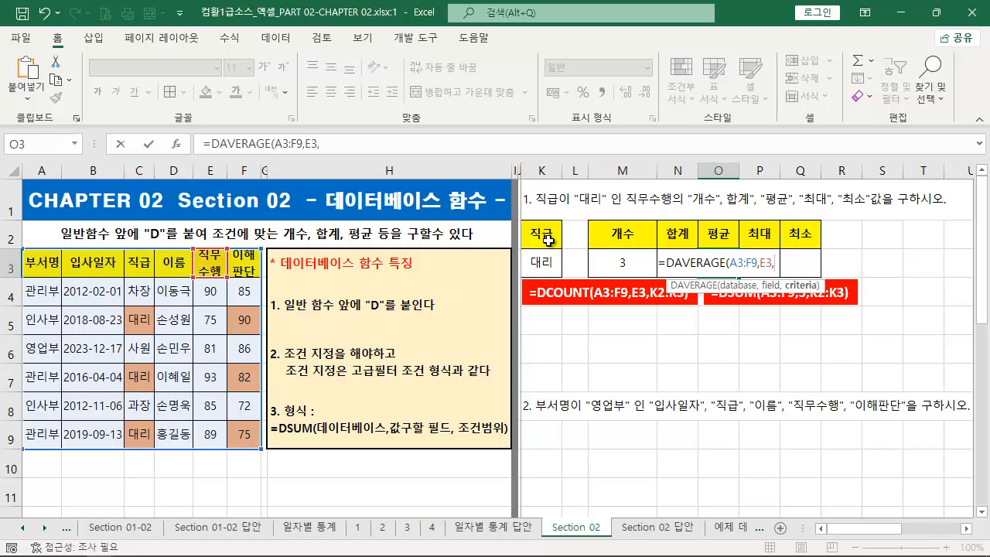
pyautogui.moveTo(548, 239); pyautogui.dragTo(541, 263)
pyautogui.write(')')
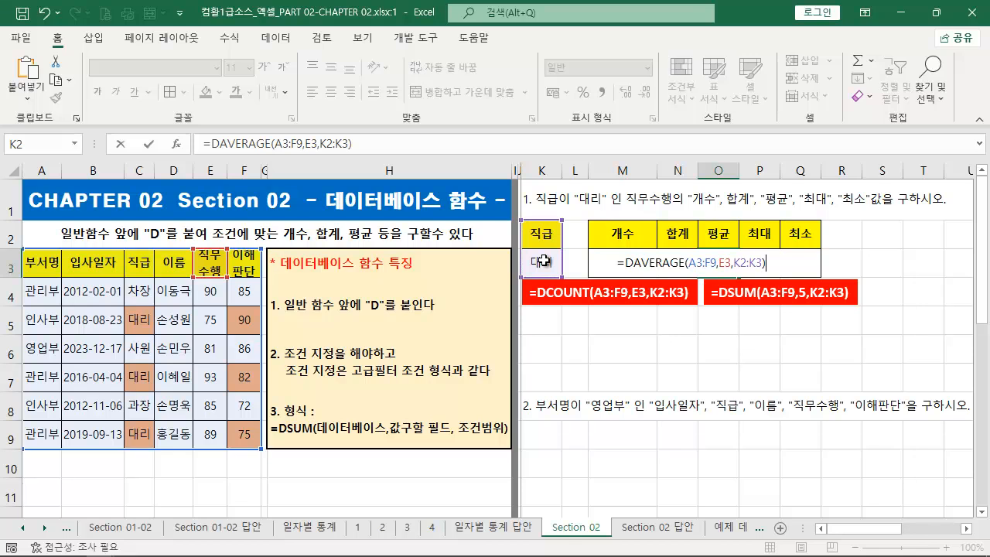
pyautogui.press('Return')
# - Format the average in O3 to show one decimal place
pyautogui.click(708, 263)
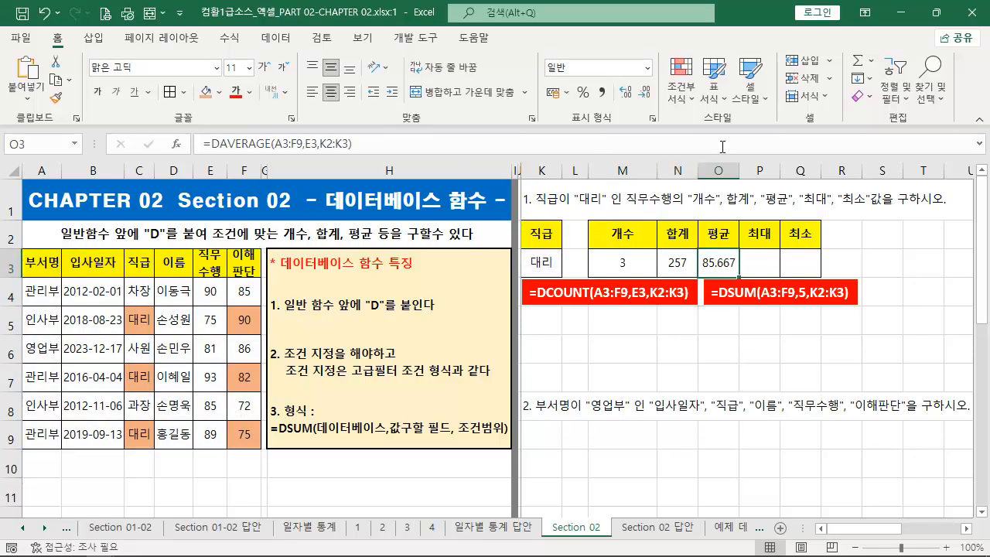
pyautogui.moveTo(634, 80)
pyautogui.mouseDown()
pyautogui.moveTo(656, 107)
pyautogui.moveTo(683, 214)
pyautogui.mouseUp()
pyautogui.click(646, 94)
pyautogui.click(648, 98)
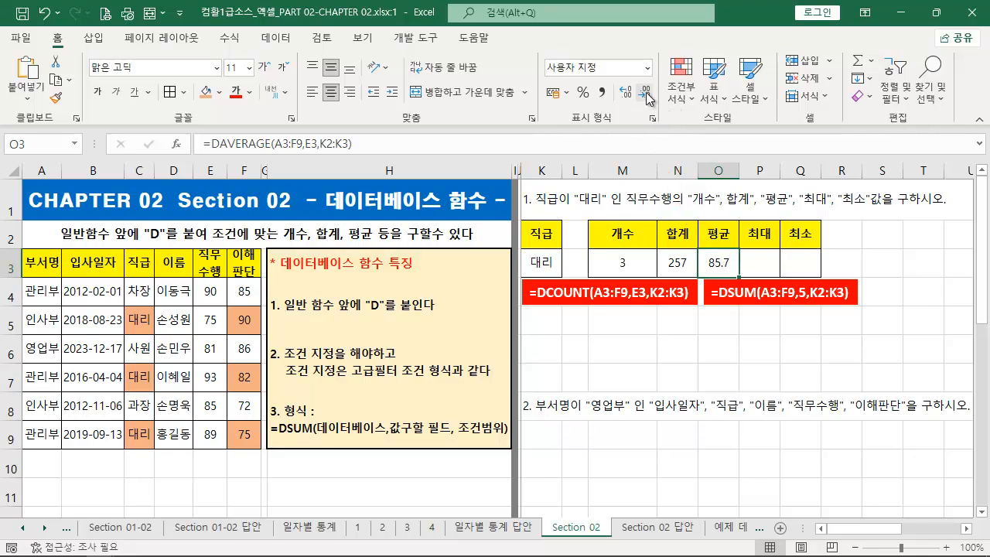
# - Paste the O3 formula text into a duplicate of the DCOUNT text box placed below it, and shift the DSUM text box slightly right
pyautogui.click(391, 149)
pyautogui.moveTo(275, 149); pyautogui.dragTo(177, 152)
pyautogui.hotkey('ctrl', 'c')
pyautogui.press('Escape')
pyautogui.click(579, 280)
pyautogui.moveTo(580, 280); pyautogui.dragTo(573, 307)
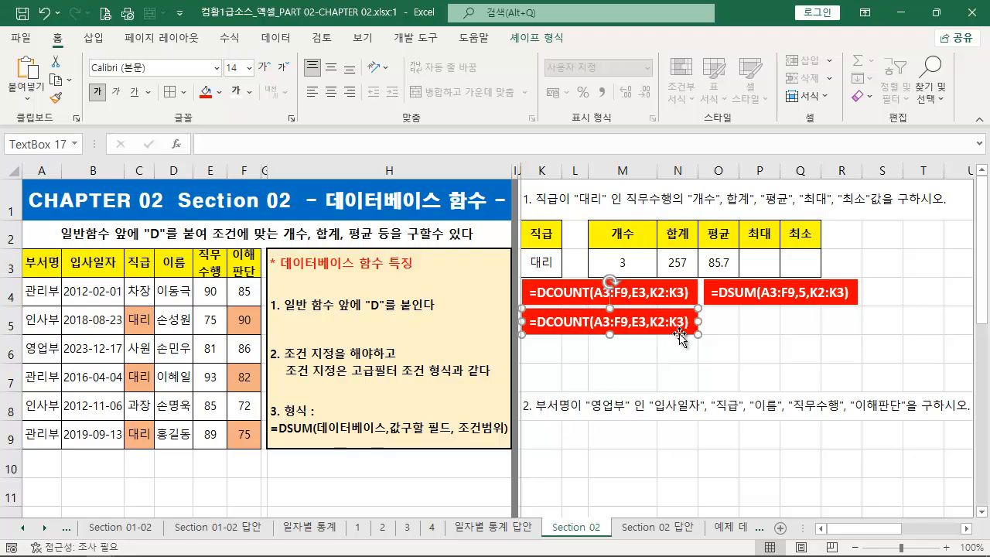
pyautogui.moveTo(692, 325); pyautogui.dragTo(469, 297)
pyautogui.hotkey('ctrl', 'v')
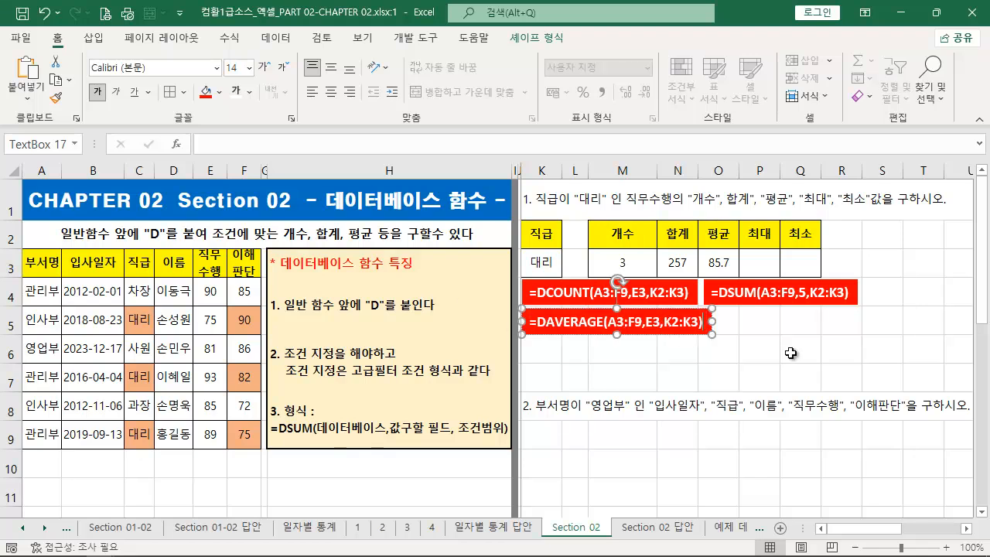
pyautogui.click(831, 295)
pyautogui.moveTo(835, 279); pyautogui.dragTo(852, 282)
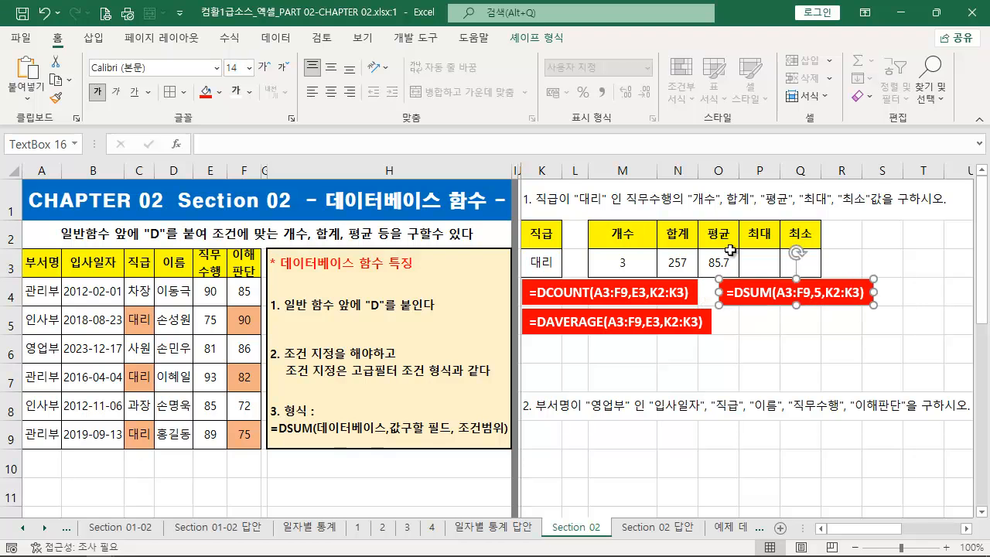
# - Enter =DMAX(A3:F9,E3,K2:K3) in P3 under the 최대 header
pyautogui.click(755, 260)
pyautogui.write('=D')
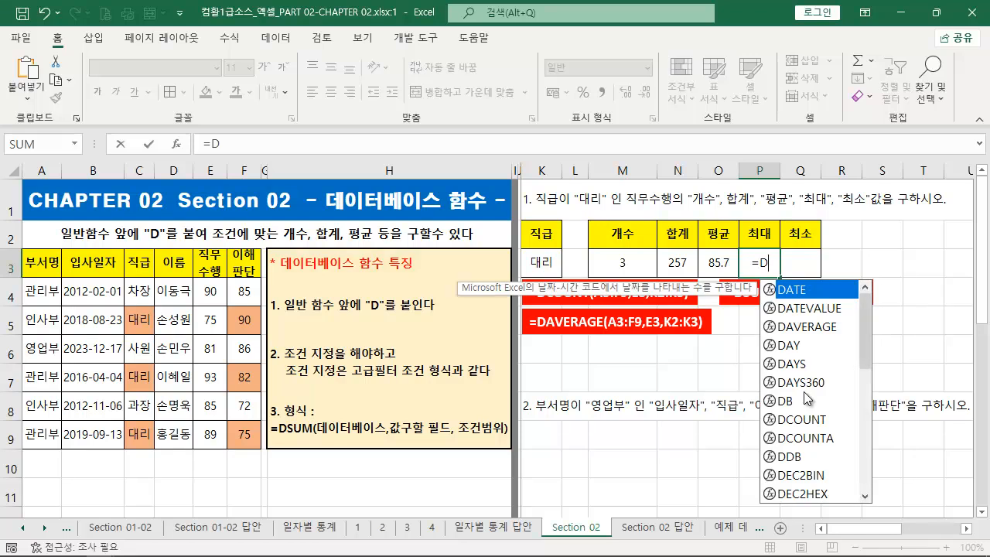
pyautogui.write('MA')
pyautogui.press('Tab')
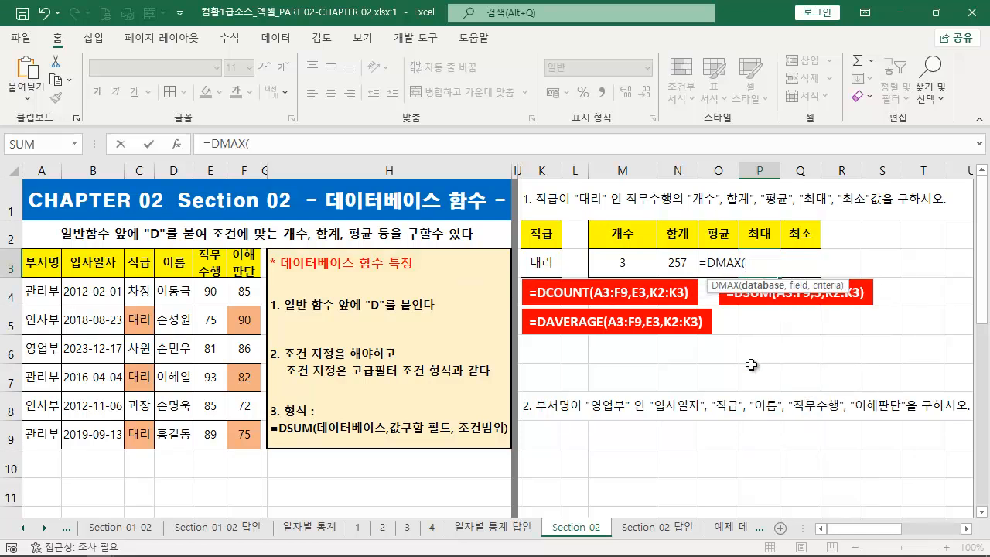
pyautogui.moveTo(48, 264); pyautogui.dragTo(246, 426)
pyautogui.write(',')
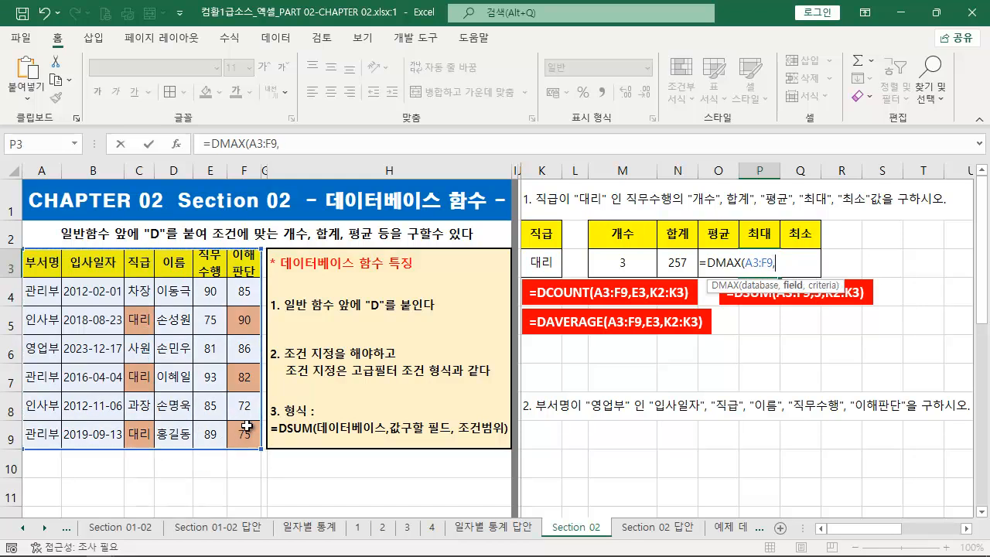
pyautogui.click(208, 267)
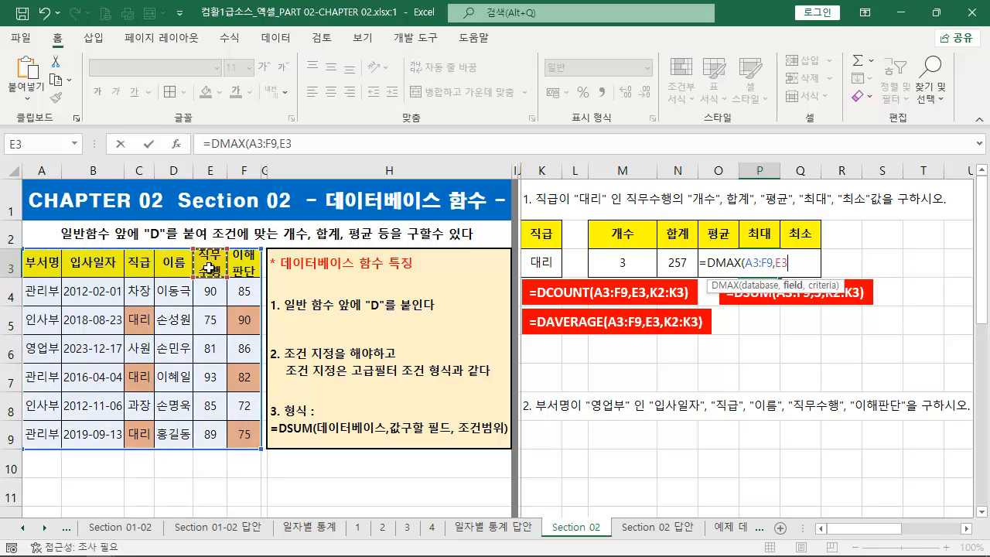
pyautogui.write(',')
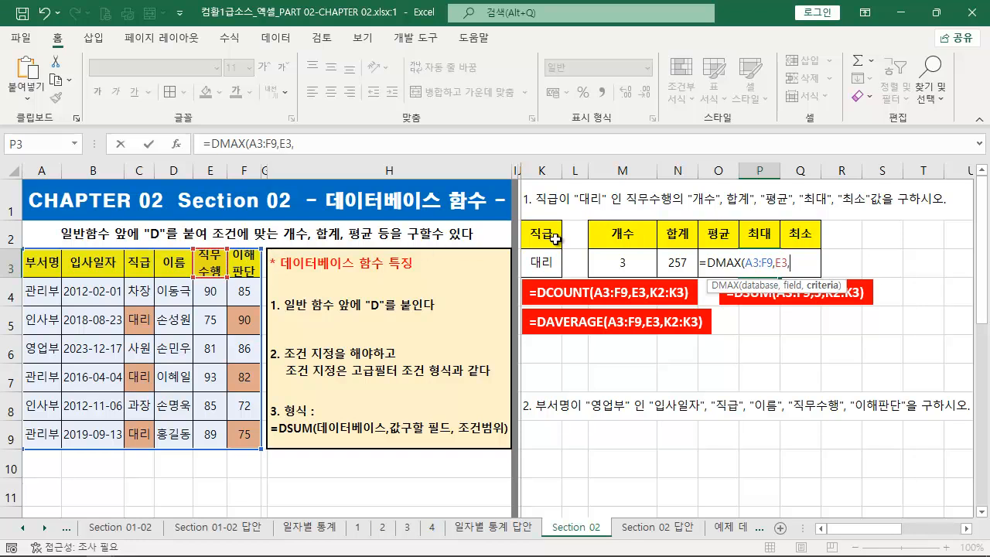
pyautogui.moveTo(555, 237); pyautogui.dragTo(543, 261)
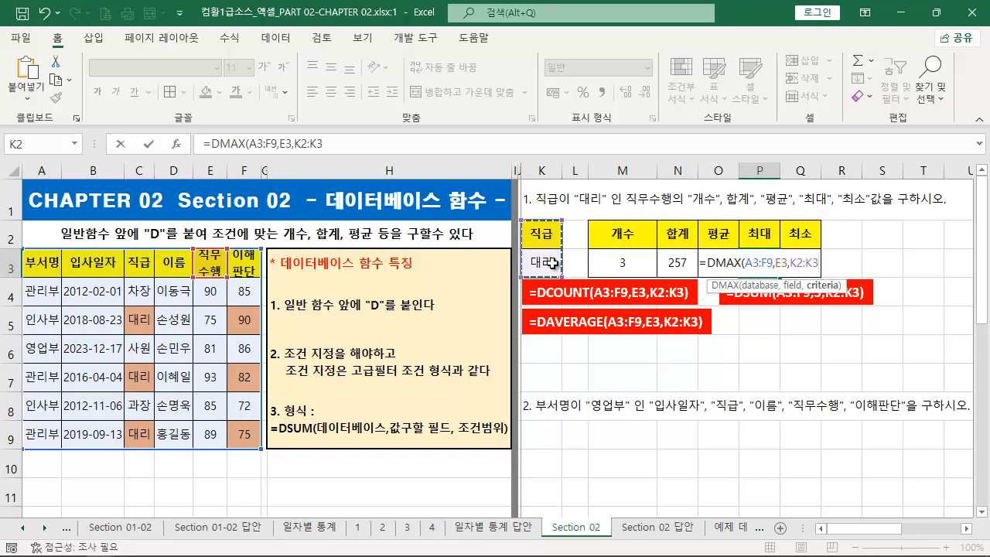
pyautogui.write(')')
pyautogui.hotkey('ctrl', 'Return')
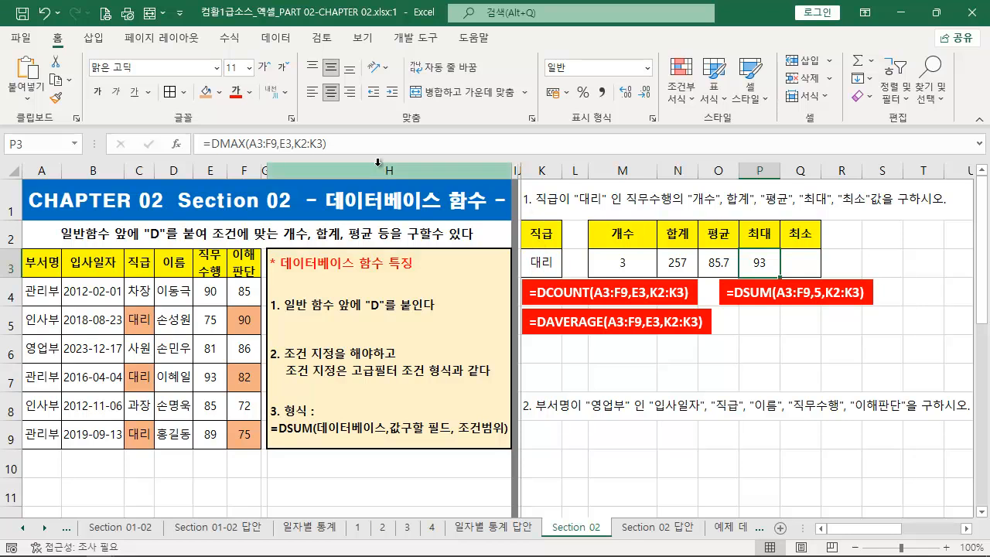
# - Copy the formula text from P3 and paste it over the text of a duplicate of the DSUM text box placed below it
pyautogui.moveTo(346, 144); pyautogui.dragTo(92, 133)
pyautogui.hotkey('ctrl', 'c')
pyautogui.press('Escape')
pyautogui.click(848, 281)
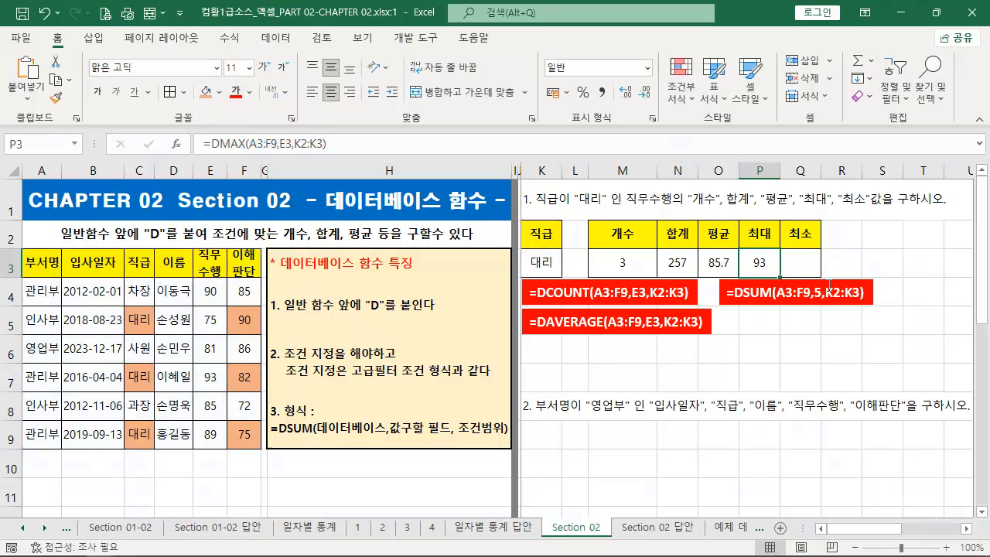
pyautogui.moveTo(848, 283); pyautogui.dragTo(581, 318)
pyautogui.hotkey('ctrl', 'v')
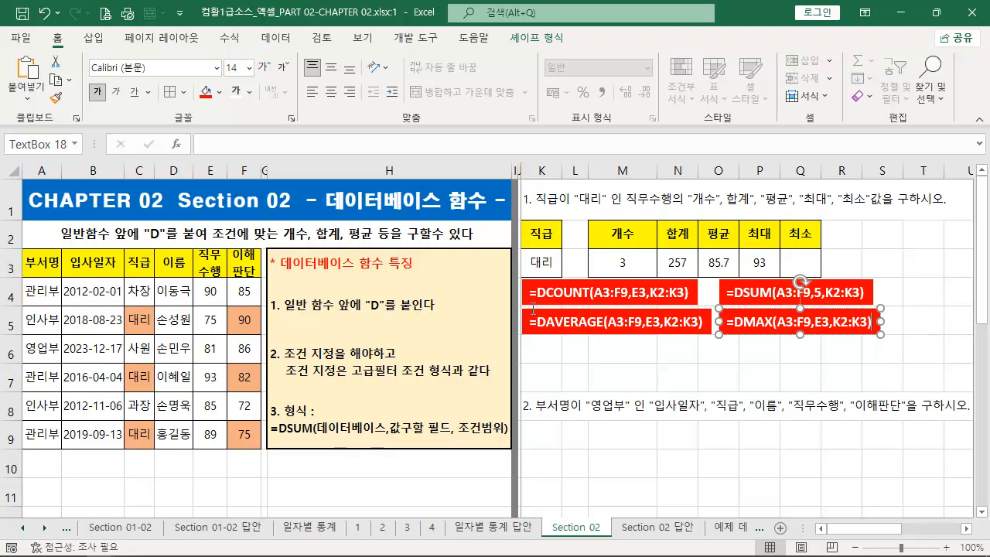
# - Remove the orange fill from the 이해판단 scores in F5, F7 and F9
pyautogui.click(244, 317)
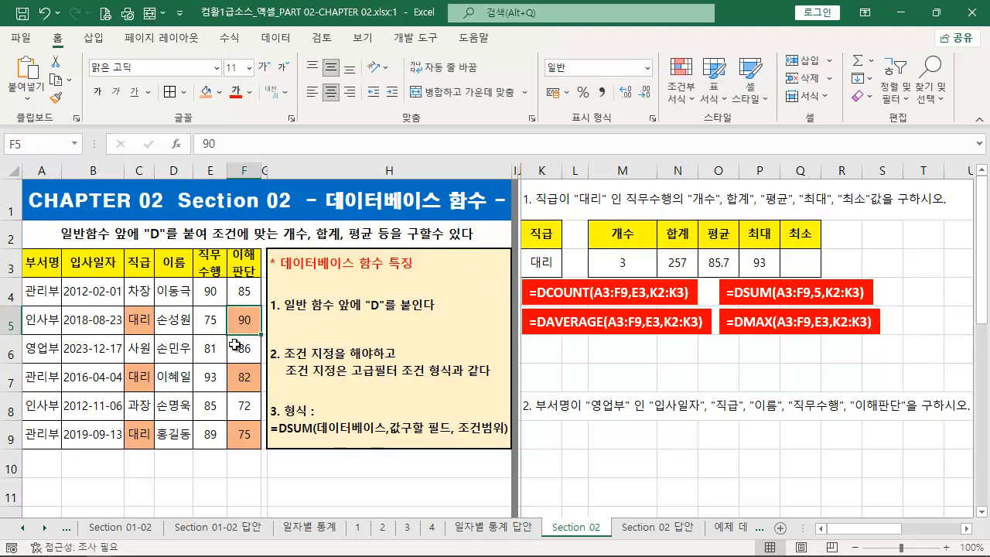
pyautogui.keyDown('ctrl'); pyautogui.click(244, 376); pyautogui.keyUp('ctrl')
pyautogui.keyDown('ctrl'); pyautogui.click(244, 435); pyautogui.keyUp('ctrl')
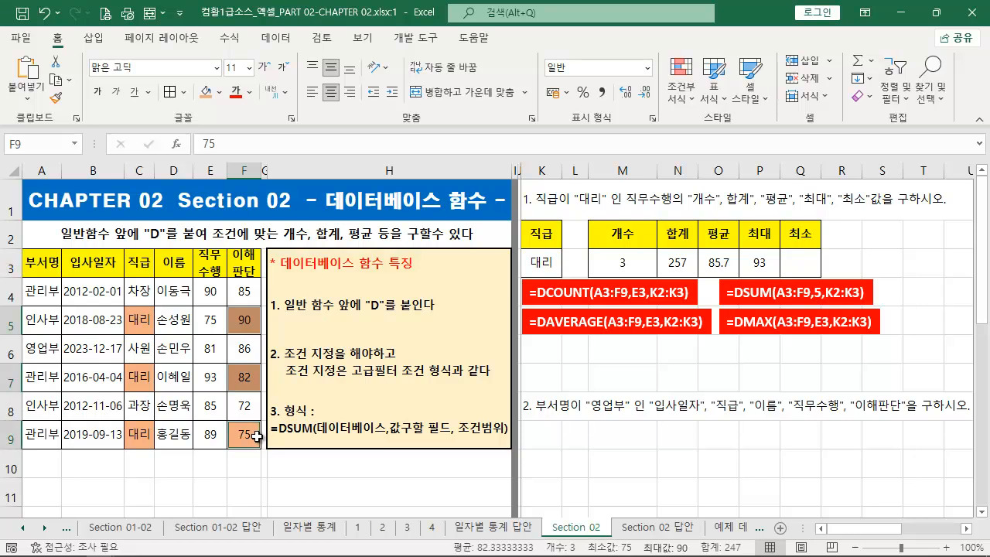
pyautogui.click(224, 97)
pyautogui.click(234, 257)
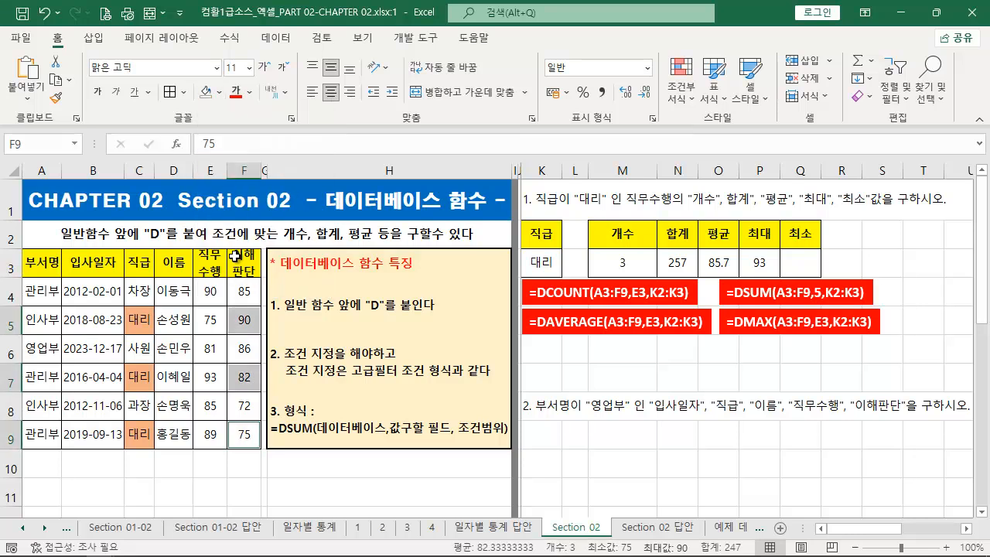
# - Fill the 직무수행 scores of the 대리 rows in E5, E7 and E9 with orange
pyautogui.click(208, 324)
pyautogui.keyDown('ctrl'); pyautogui.click(210, 376); pyautogui.keyUp('ctrl')
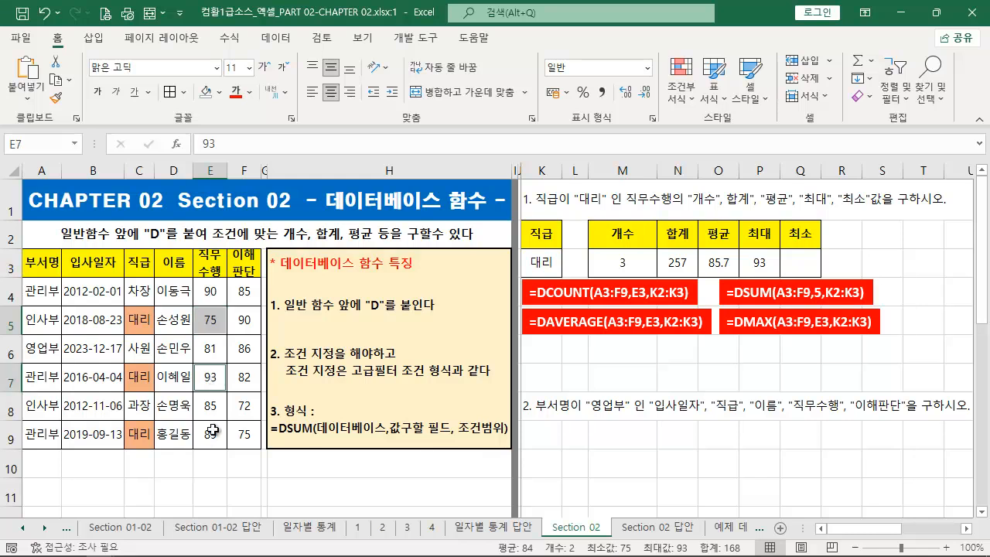
pyautogui.keyDown('ctrl'); pyautogui.click(207, 436); pyautogui.keyUp('ctrl')
pyautogui.click(220, 92)
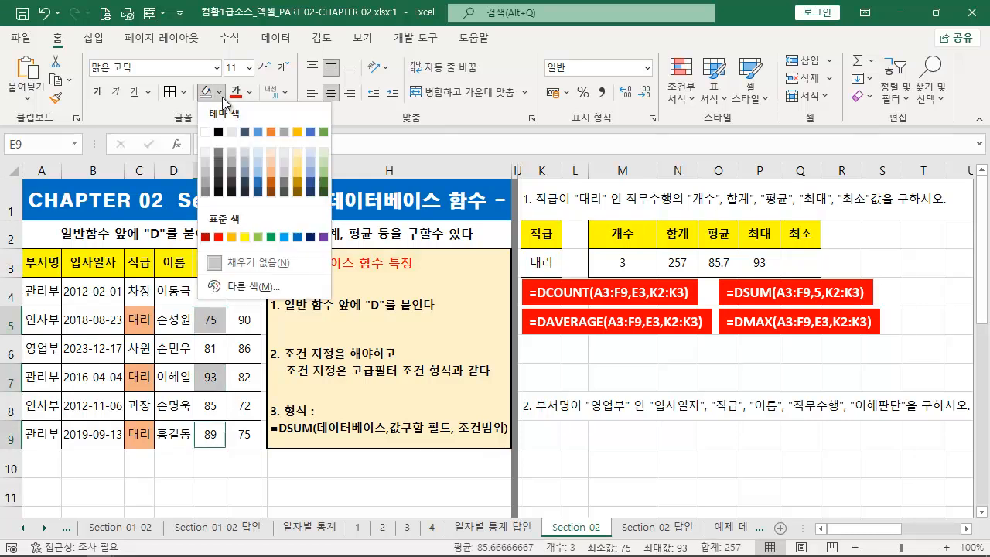
pyautogui.click(268, 170)
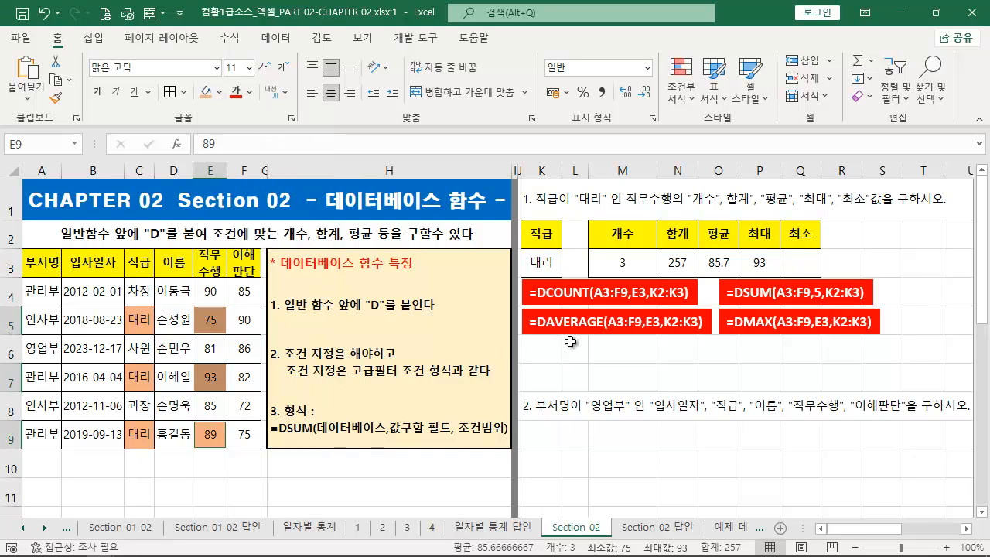
pyautogui.moveTo(667, 262); pyautogui.dragTo(226, 377)
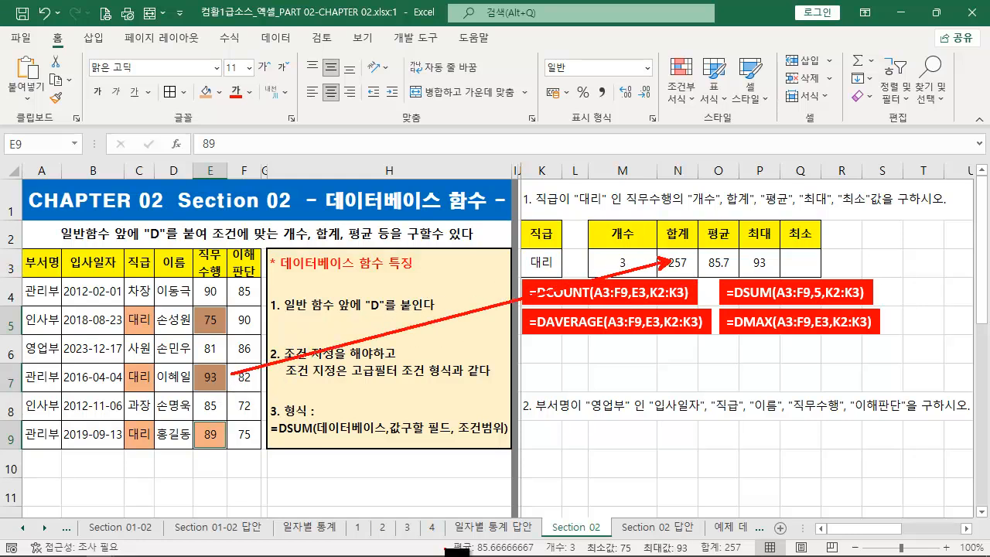
pyautogui.moveTo(444, 540)
pyautogui.mouseDown()
pyautogui.moveTo(532, 553)
pyautogui.moveTo(784, 555)
pyautogui.mouseUp()
pyautogui.press('Escape')
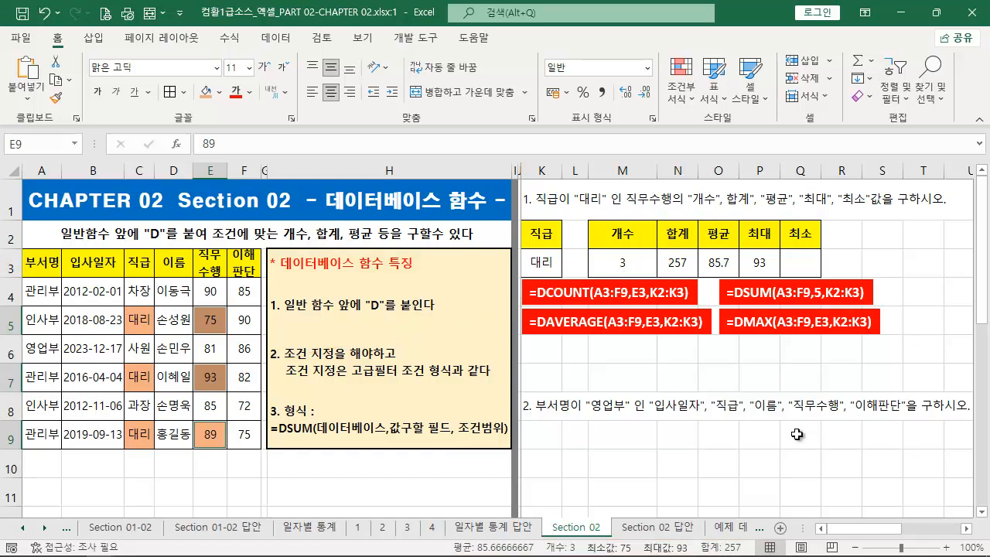
# - Enter =DMIN(A3:F9,E3,K2:K3) in Q3 under the 최소 header
pyautogui.click(796, 252)
pyautogui.write('=D')
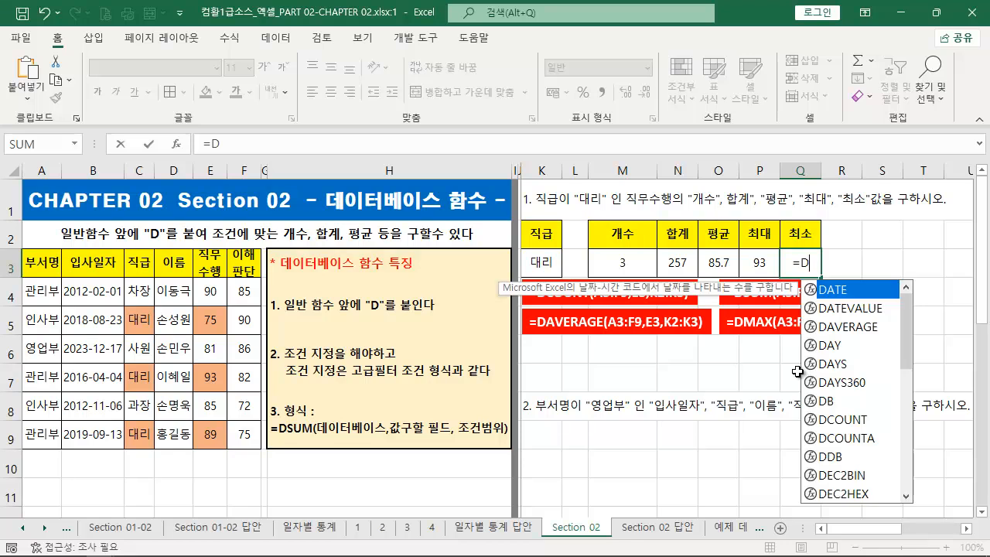
pyautogui.write('MIN(')
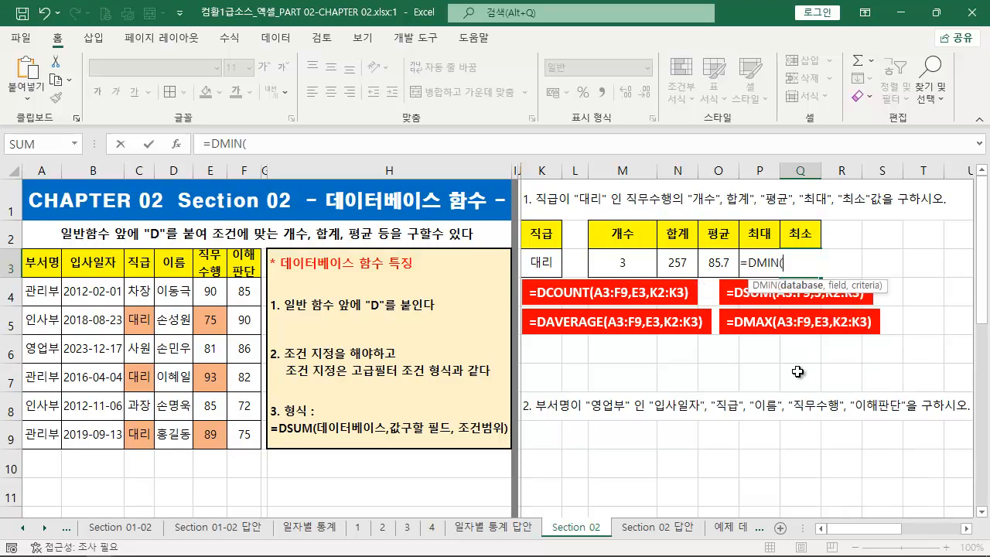
pyautogui.moveTo(43, 270); pyautogui.dragTo(246, 445)
pyautogui.write(',')
pyautogui.click(212, 265)
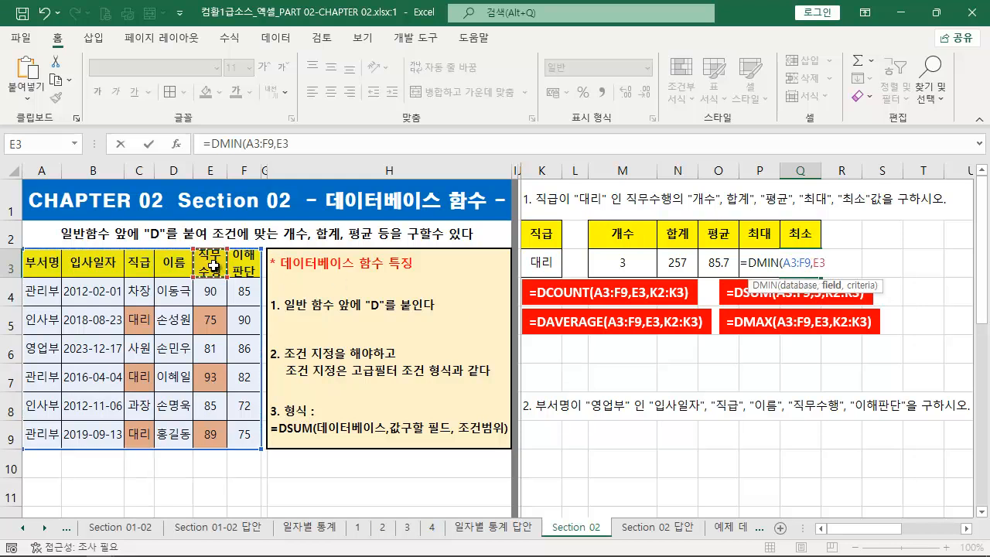
pyautogui.write(',')
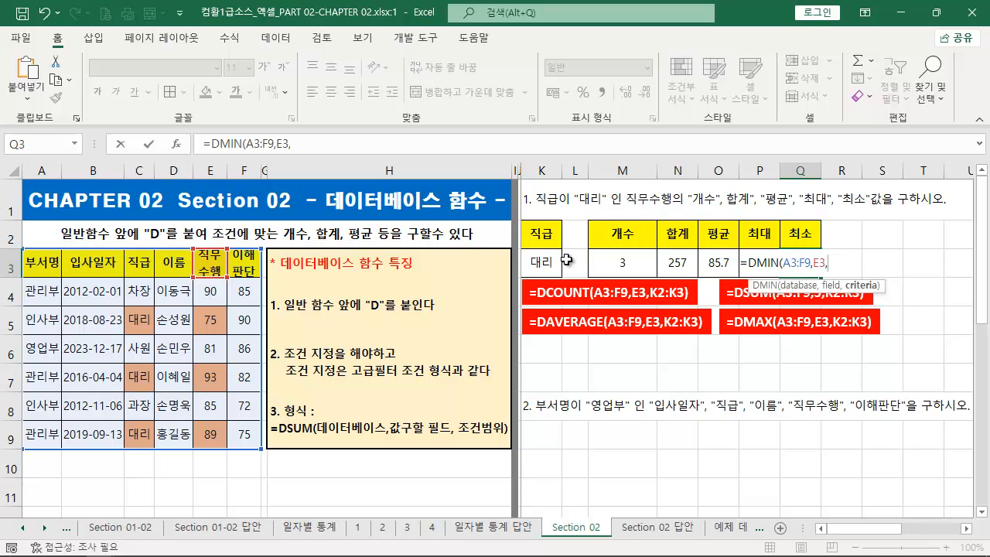
pyautogui.click(544, 239)
pyautogui.moveTo(545, 255); pyautogui.dragTo(546, 256)
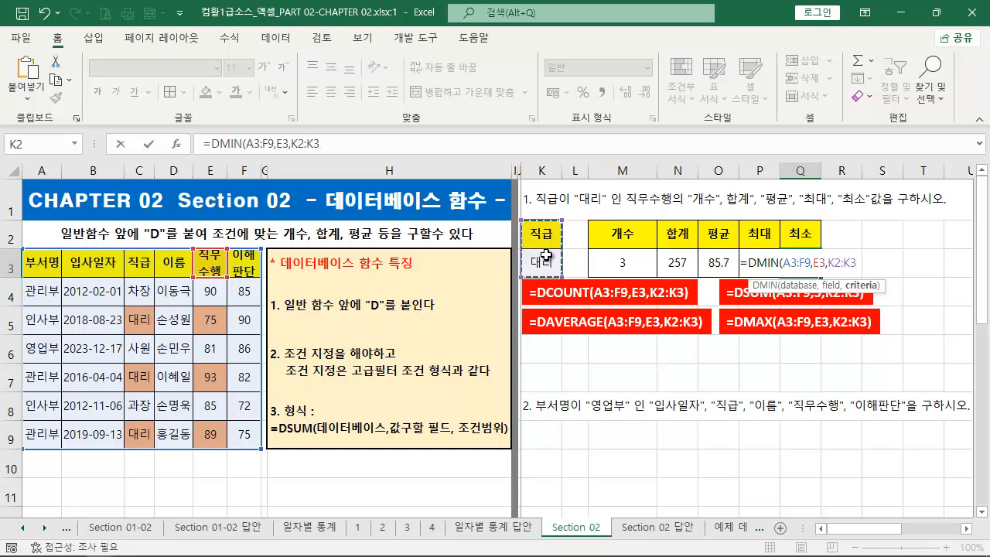
pyautogui.write(')')
pyautogui.hotkey('ctrl', 'Return')
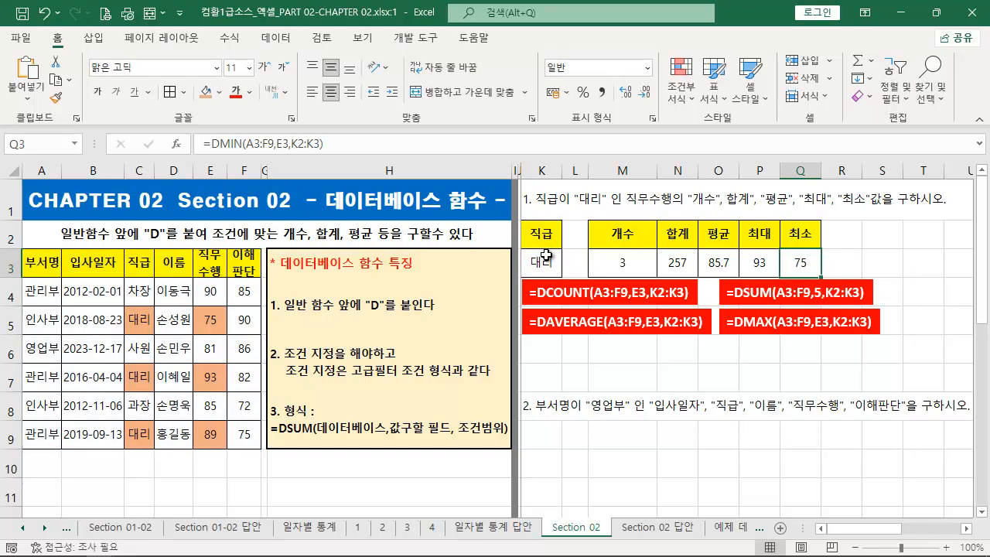
# - Copy the formula text from Q3 and paste it over the text of a duplicate of the DAVERAGE text box placed below it
pyautogui.moveTo(360, 144); pyautogui.dragTo(203, 144)
pyautogui.hotkey('ctrl', 'c')
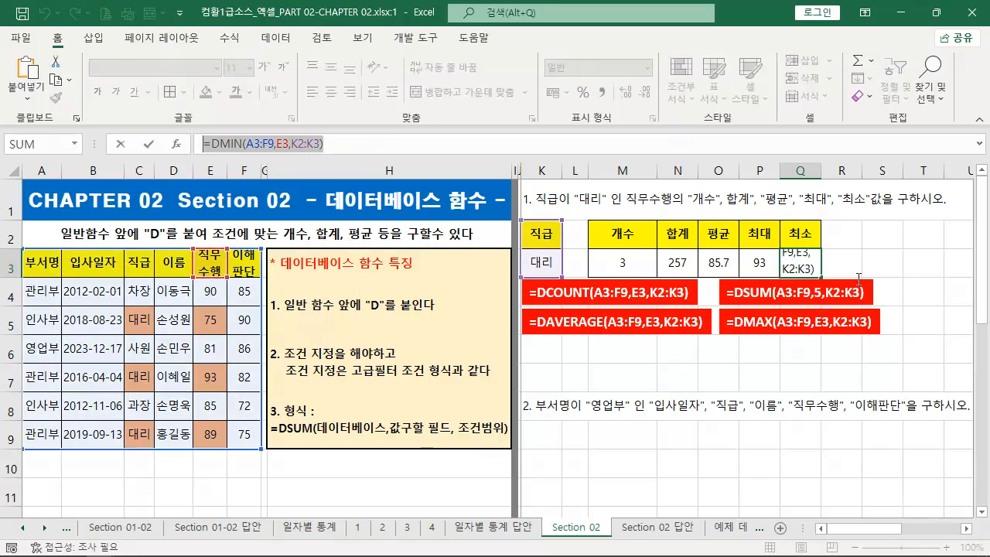
pyautogui.press('Escape')
pyautogui.click(636, 312)
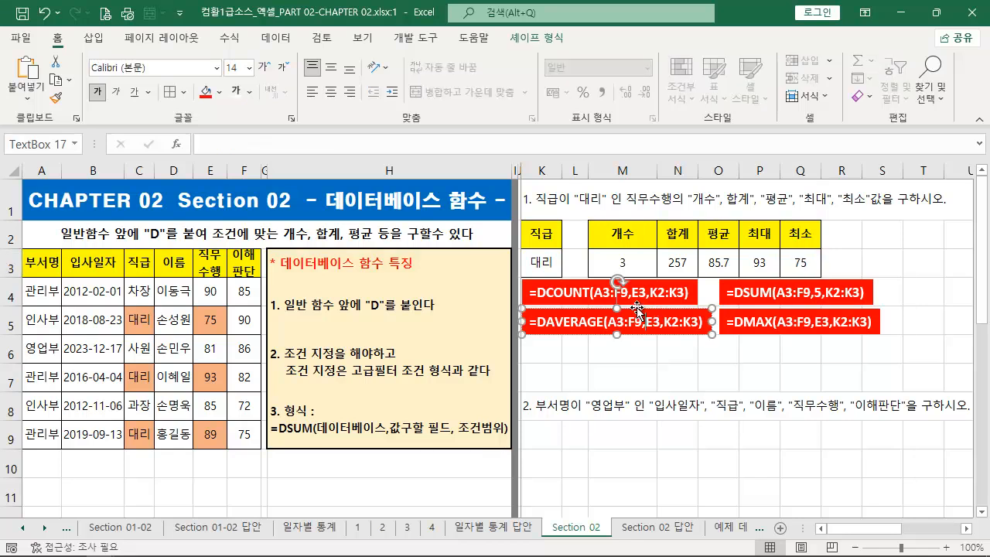
pyautogui.moveTo(636, 307); pyautogui.dragTo(636, 335)
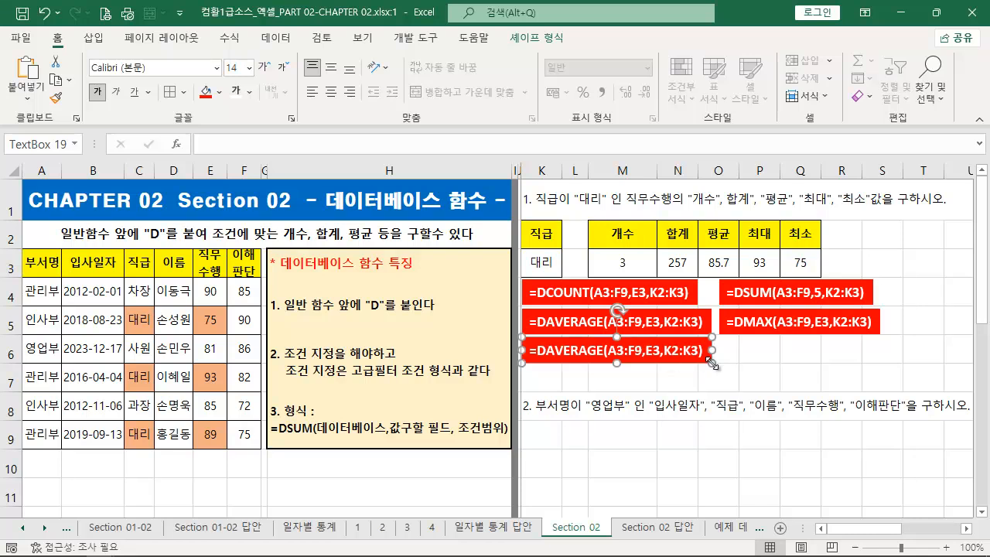
pyautogui.moveTo(706, 353); pyautogui.dragTo(43, 311)
pyautogui.hotkey('ctrl', 'v')
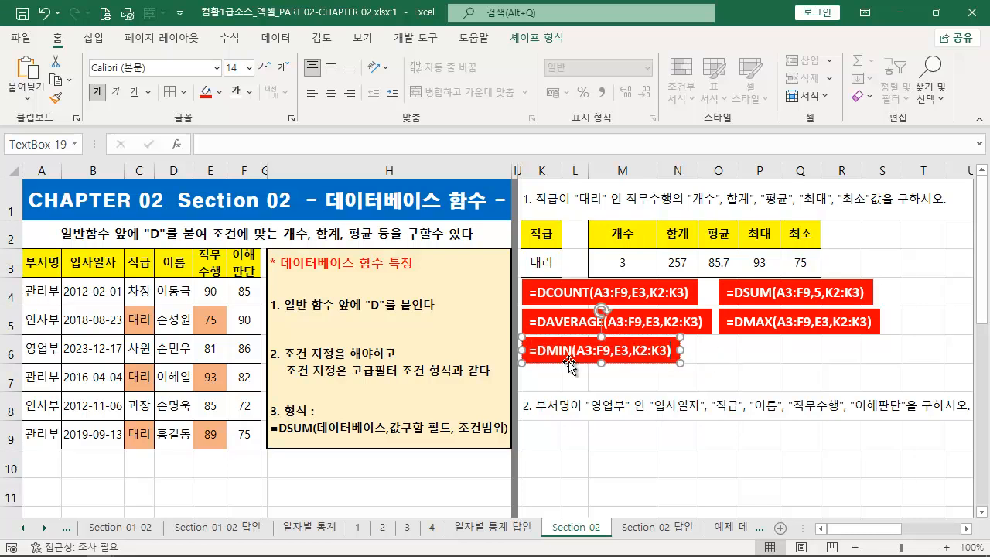
pyautogui.click(806, 367)
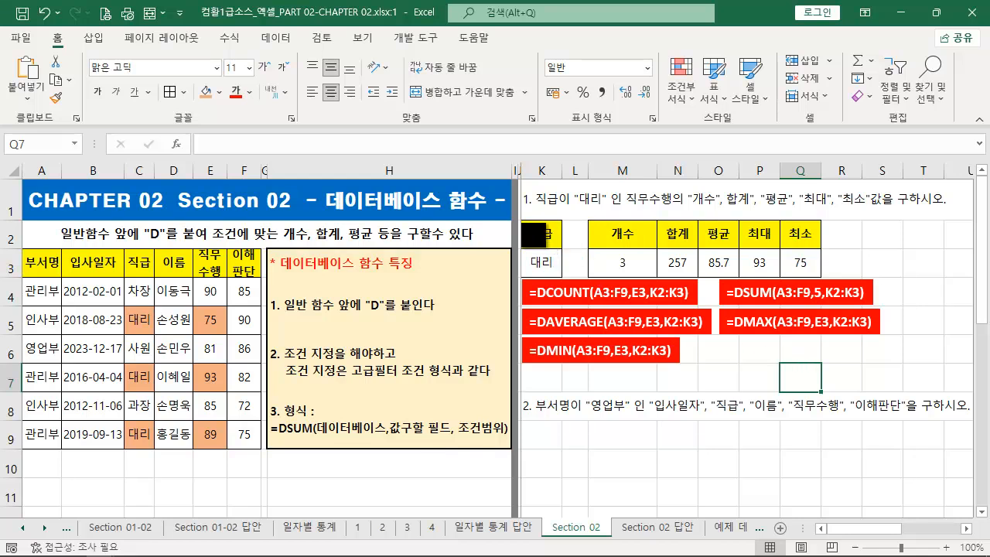
pyautogui.moveTo(519, 215)
pyautogui.mouseDown()
pyautogui.moveTo(526, 266)
pyautogui.moveTo(566, 278)
pyautogui.mouseUp()
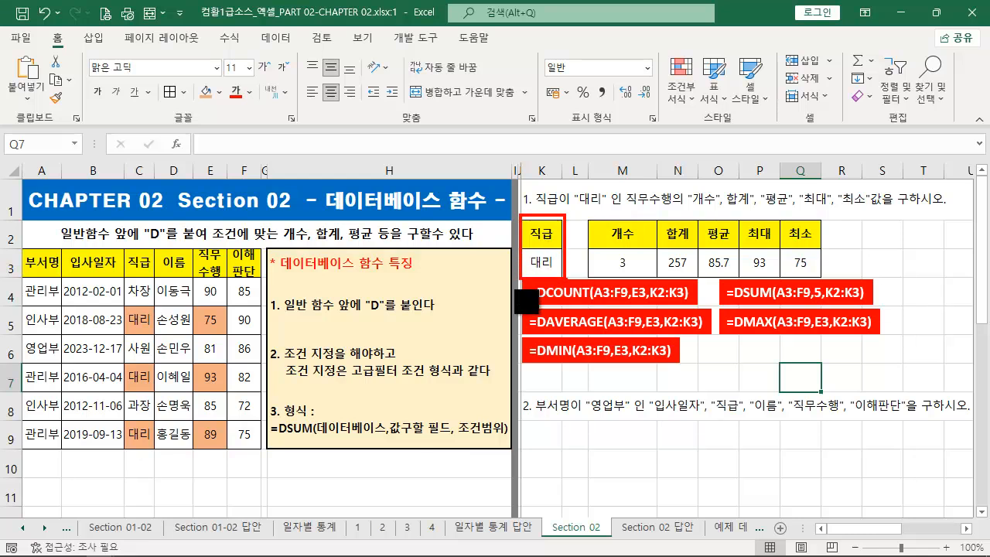
pyautogui.moveTo(13, 248); pyautogui.dragTo(261, 448)
pyautogui.moveTo(116, 246)
pyautogui.mouseDown()
pyautogui.moveTo(156, 294)
pyautogui.moveTo(161, 332)
pyautogui.mouseUp()
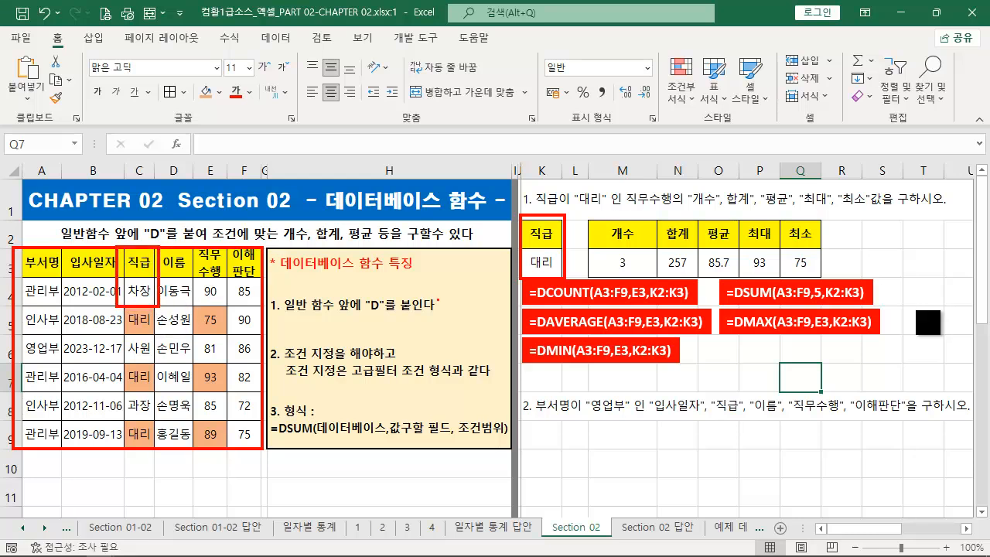
pyautogui.press('Escape')
# - Enter the label 직급 "차장"인 개수 in S2
pyautogui.click(875, 228)
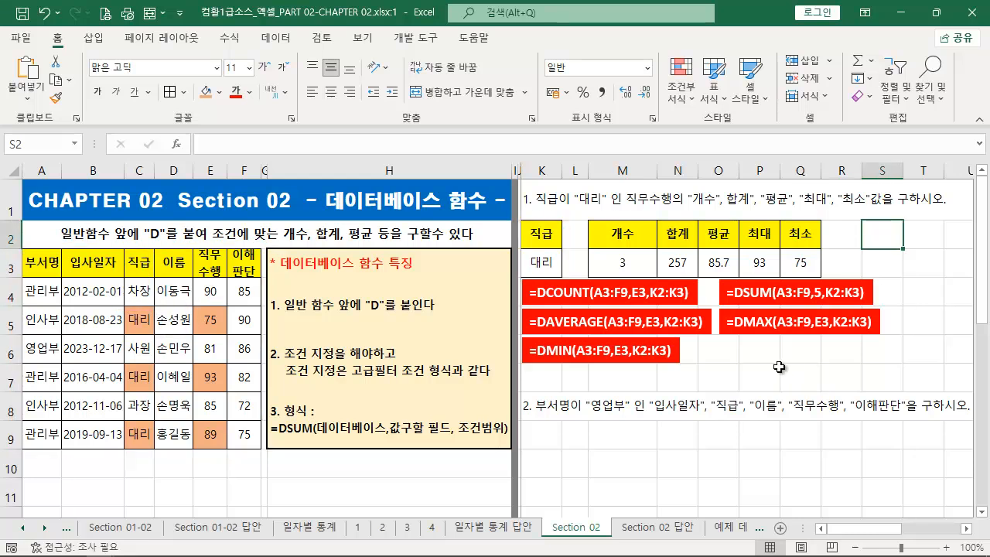
pyautogui.write('WLRM')
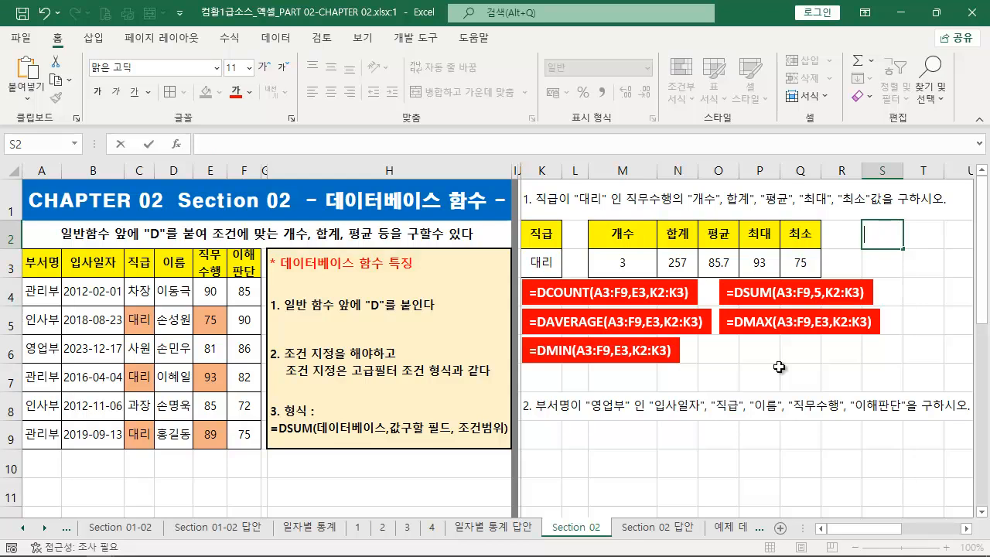
pyautogui.write('급 "차장"이')
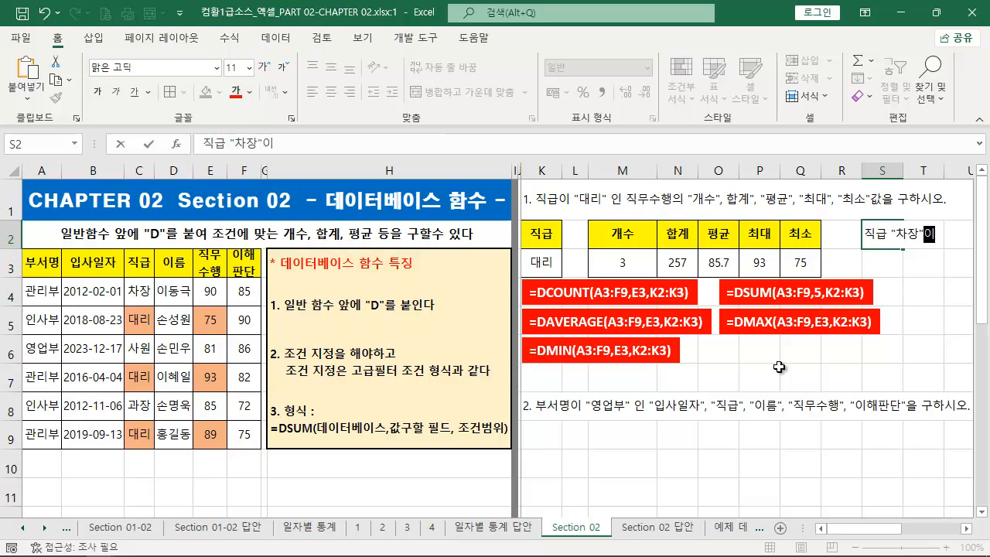
pyautogui.write('수')
pyautogui.press('Return')
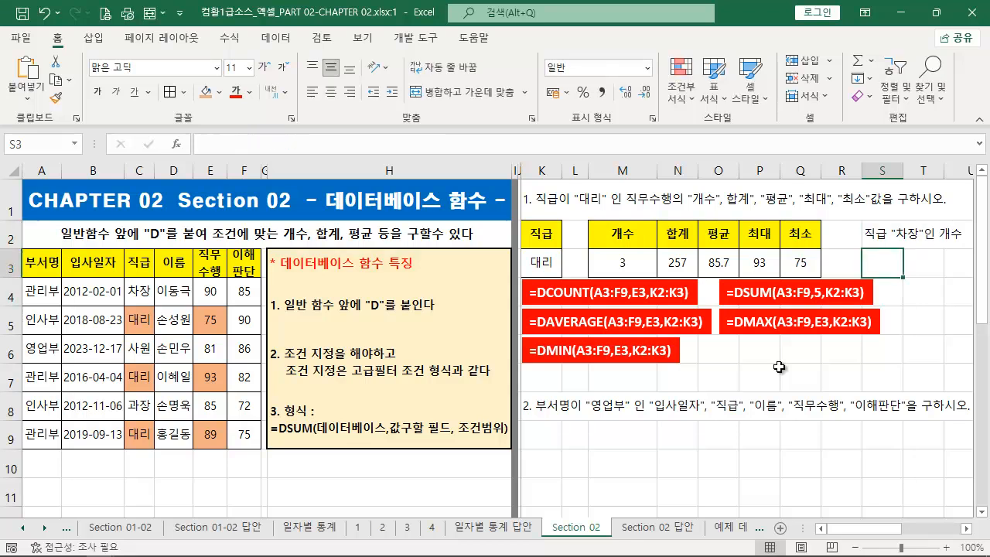
# - Begin a DCOUNTA formula in S3 with A3:F9 as the database and the 직급 header C3 as the field
pyautogui.write('=DCOU')
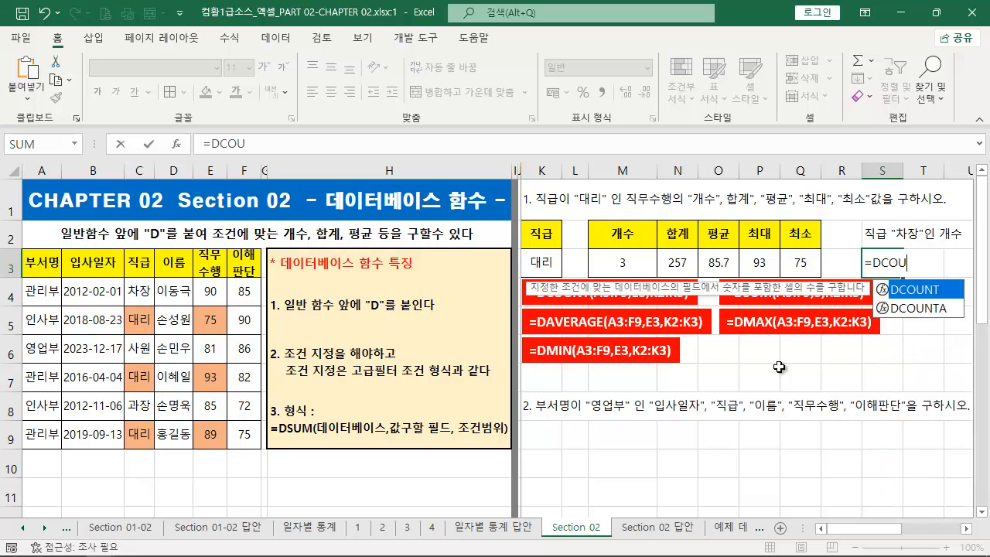
pyautogui.press('Down')
pyautogui.write('OU')
pyautogui.press('Tab')
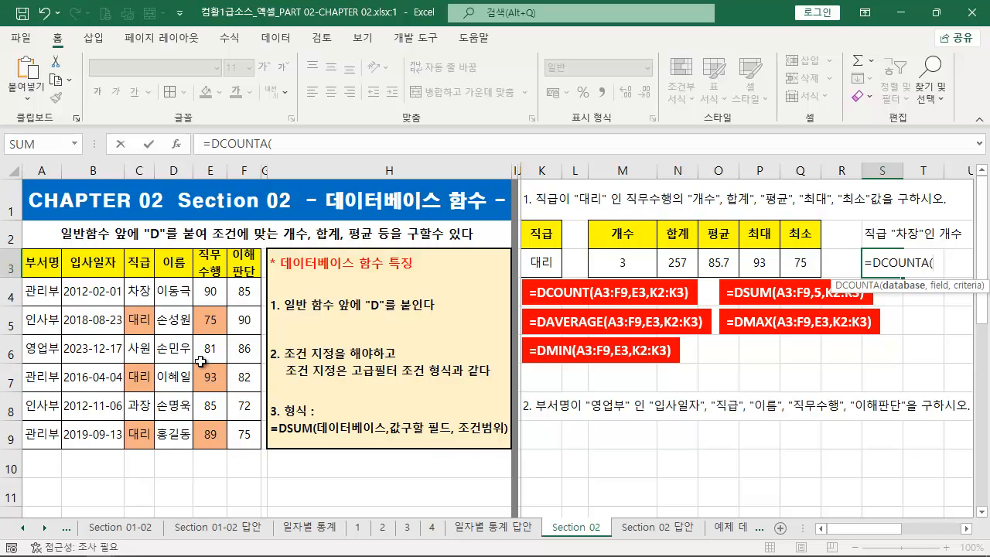
pyautogui.moveTo(123, 274); pyautogui.dragTo(157, 454)
pyautogui.press('Escape')
pyautogui.moveTo(54, 274); pyautogui.dragTo(231, 434)
pyautogui.write(',')
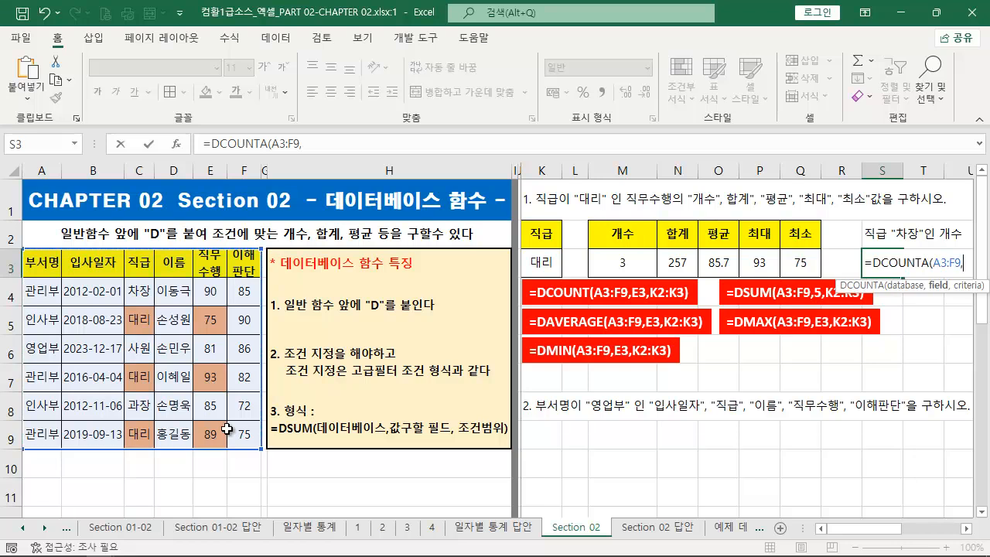
pyautogui.click(142, 263)
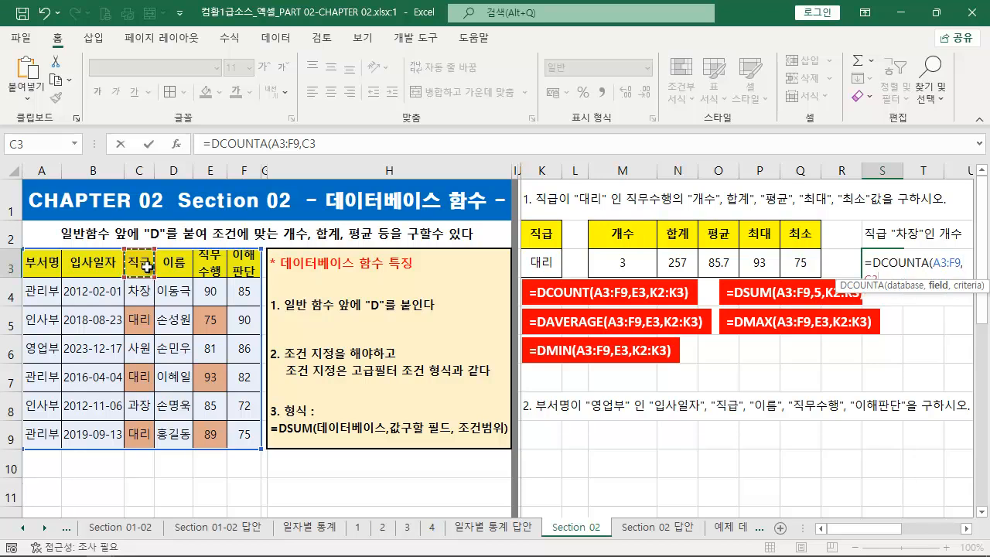
pyautogui.write(',')
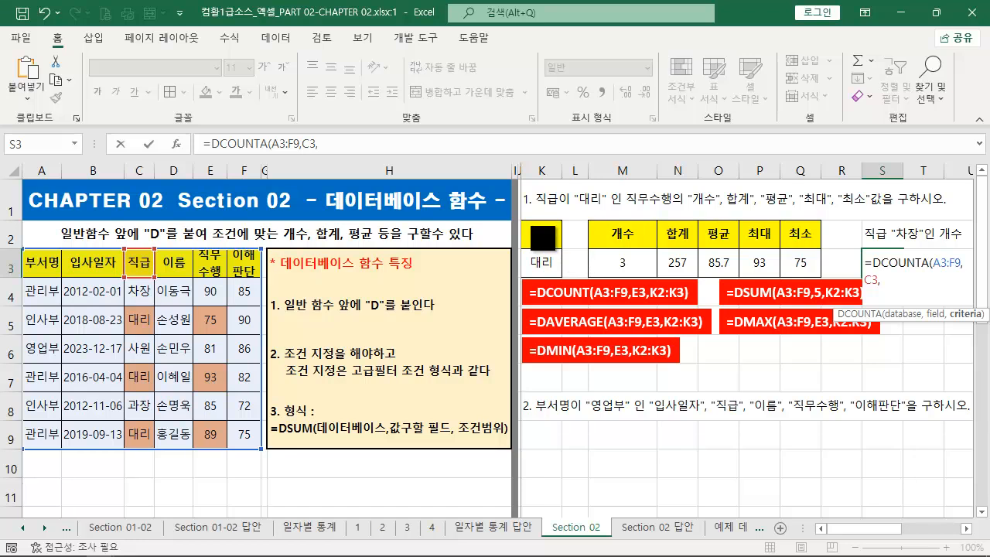
# - Complete the DCOUNTA formula in S3 with C3:C4 as the criteria range
pyautogui.moveTo(546, 228); pyautogui.dragTo(563, 276)
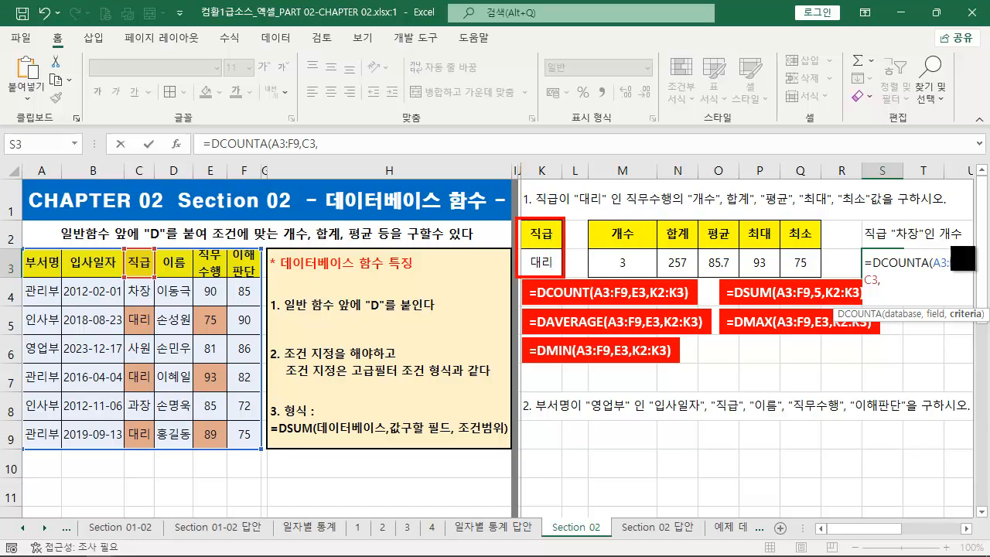
pyautogui.moveTo(864, 241); pyautogui.dragTo(973, 240)
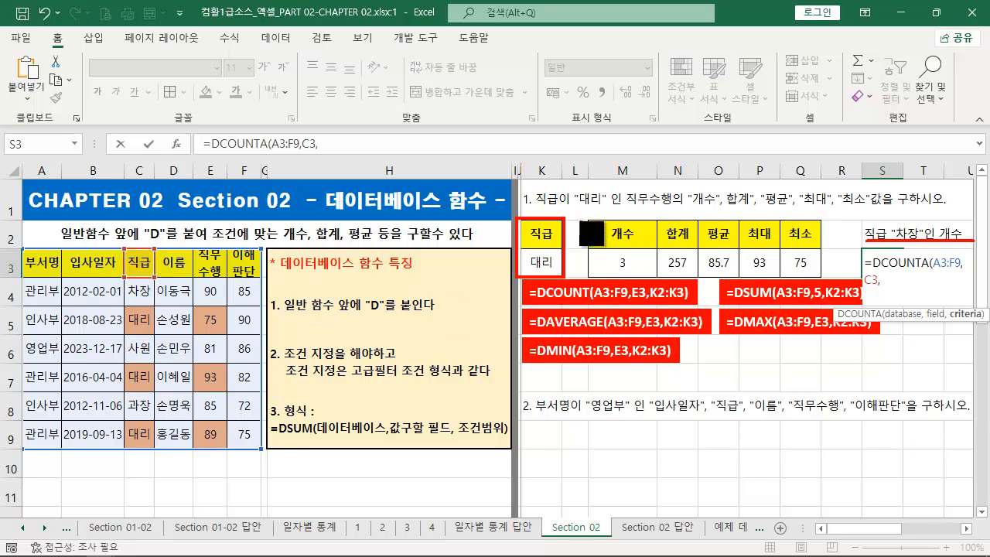
pyautogui.moveTo(563, 213); pyautogui.dragTo(608, 180)
pyautogui.moveTo(117, 246); pyautogui.dragTo(162, 306)
pyautogui.press('Escape')
pyautogui.moveTo(140, 265)
pyautogui.mouseDown()
pyautogui.moveTo(140, 284)
pyautogui.moveTo(148, 279)
pyautogui.mouseUp()
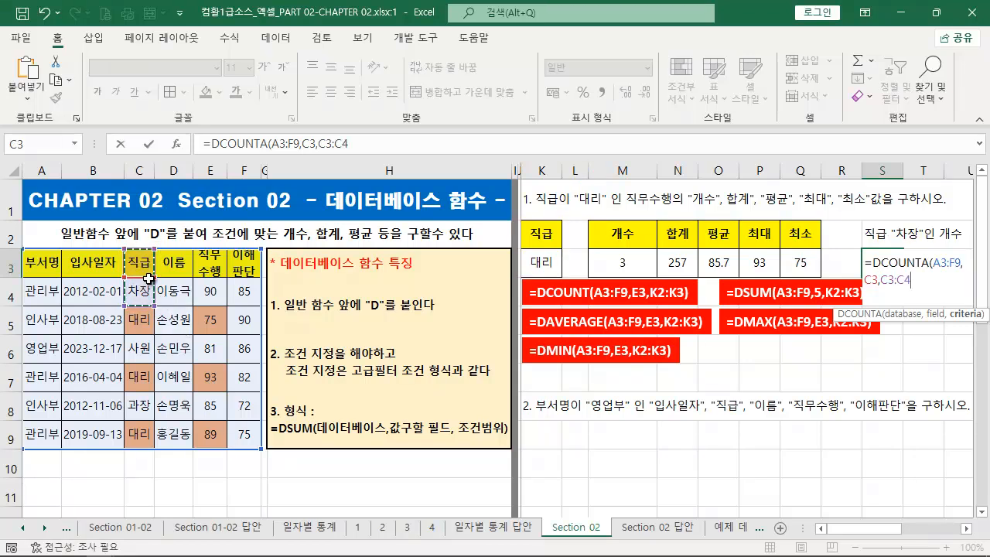
pyautogui.press('Return')
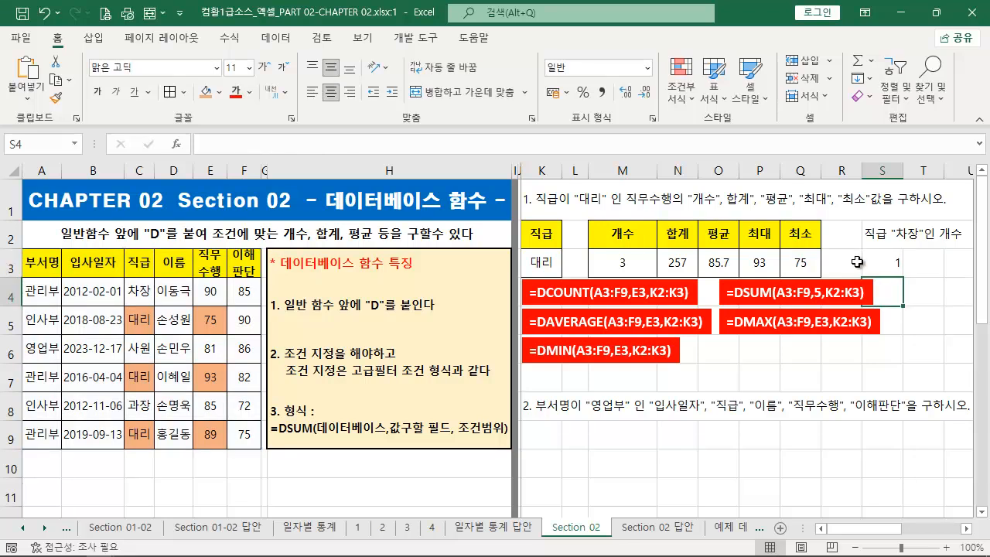
# - Copy the formula text from S3 and paste it over the text of a duplicate of the DMIN text box placed beside it under the DMAX box
pyautogui.click(884, 265)
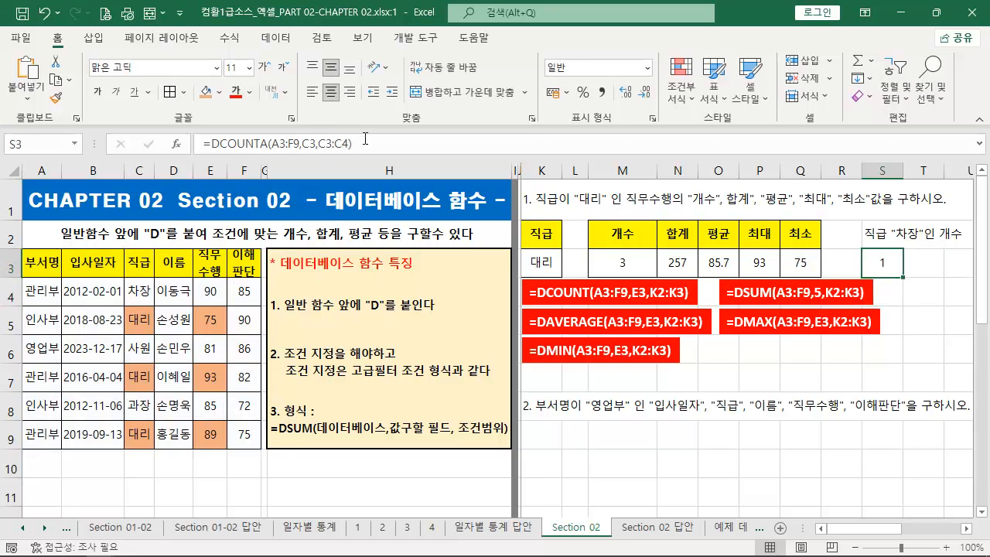
pyautogui.moveTo(373, 143); pyautogui.dragTo(203, 144)
pyautogui.click(600, 350)
pyautogui.moveTo(600, 351); pyautogui.dragTo(847, 350)
pyautogui.hotkey('ctrl', 'a')
pyautogui.hotkey('ctrl', 'v')
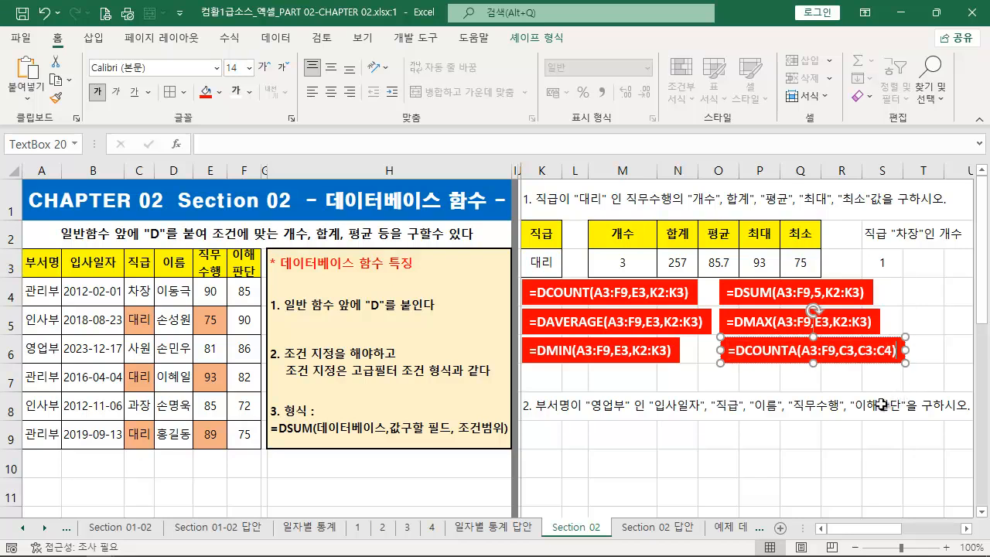
pyautogui.moveTo(135, 264); pyautogui.dragTo(139, 288)
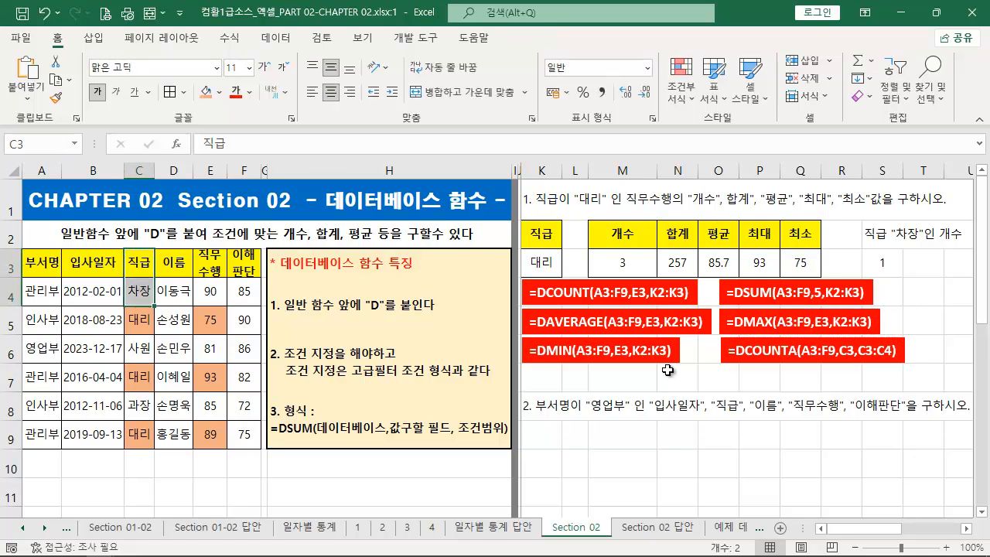
pyautogui.click(646, 461)
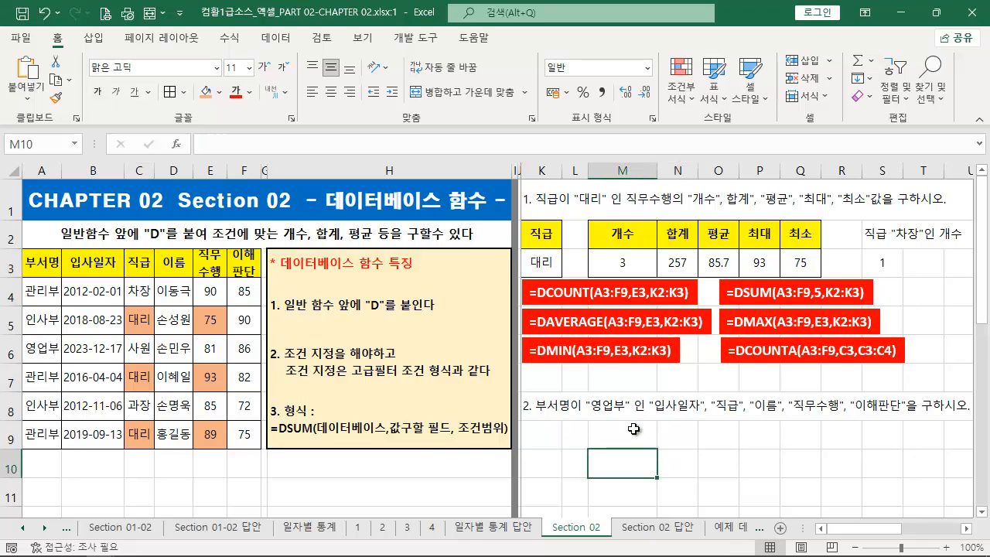
pyautogui.moveTo(532, 416); pyautogui.dragTo(972, 415)
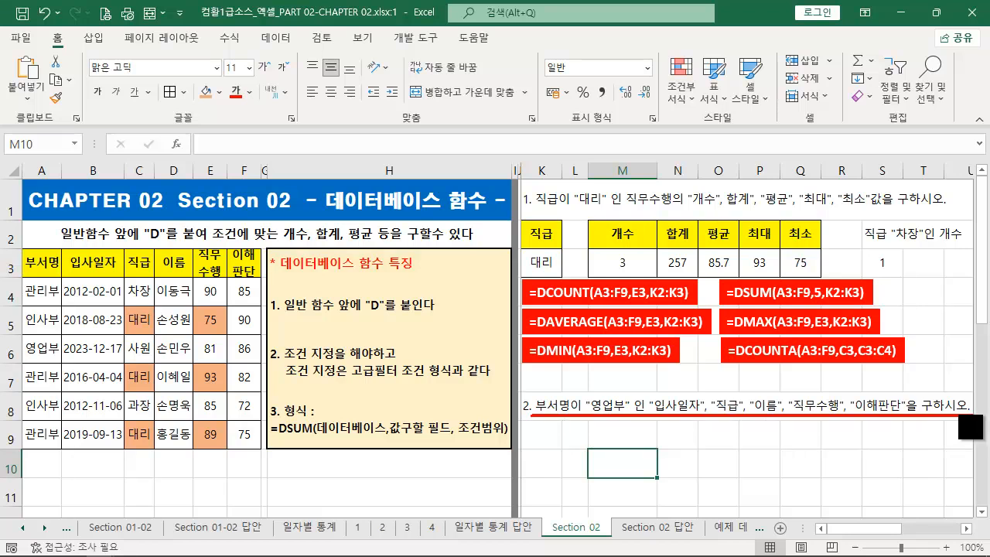
pyautogui.press('Escape')
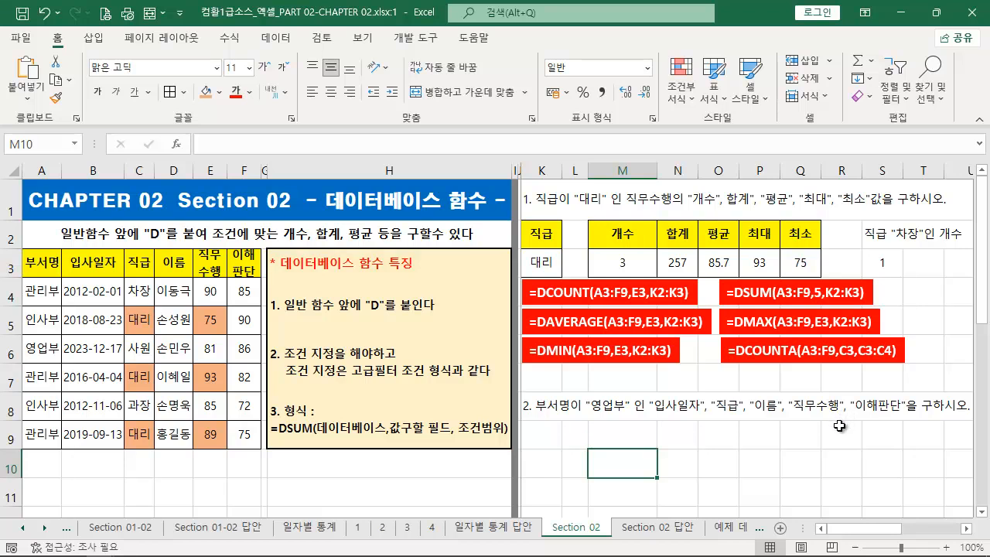
pyautogui.hotkey('ctrl', '2')
pyautogui.moveTo(527, 393); pyautogui.dragTo(637, 416)
pyautogui.press('Escape')
# - Copy the 부서명 header in A3 and 영업부 in A6 into K9:K10 as the criteria for exercise 2
pyautogui.click(41, 263)
pyautogui.keyDown('ctrl'); pyautogui.click(46, 347); pyautogui.keyUp('ctrl')
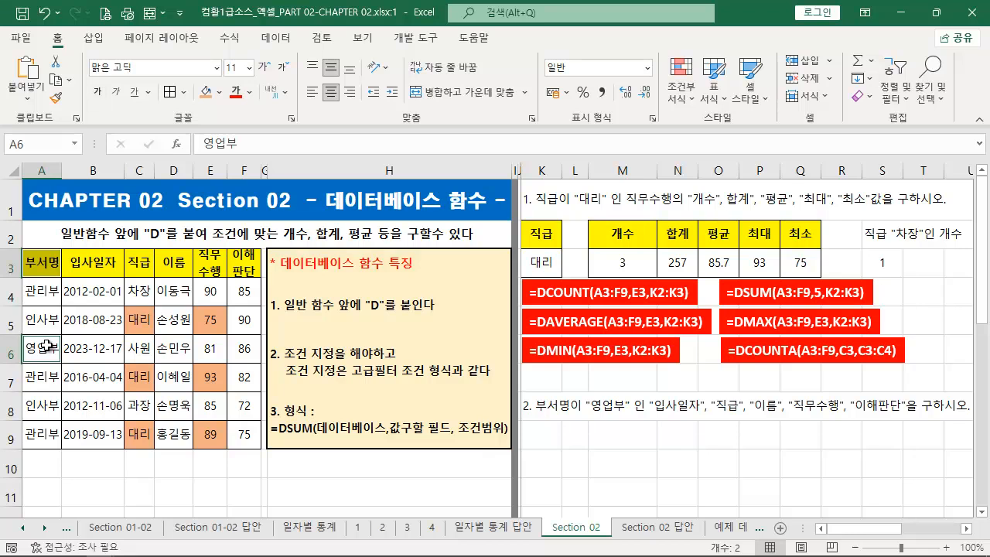
pyautogui.hotkey('ctrl', 'c')
pyautogui.click(552, 434)
pyautogui.hotkey('ctrl', 'v')
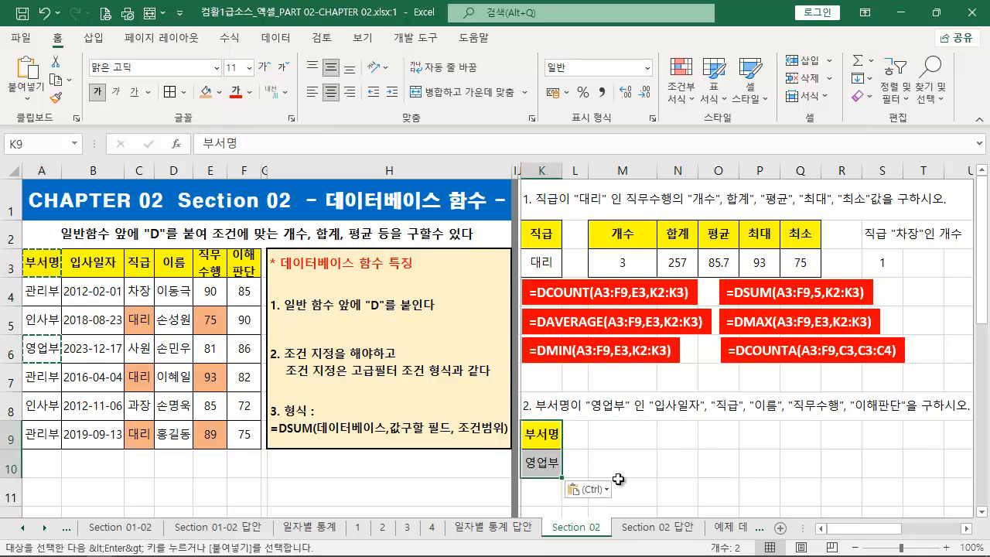
pyautogui.press('Escape')
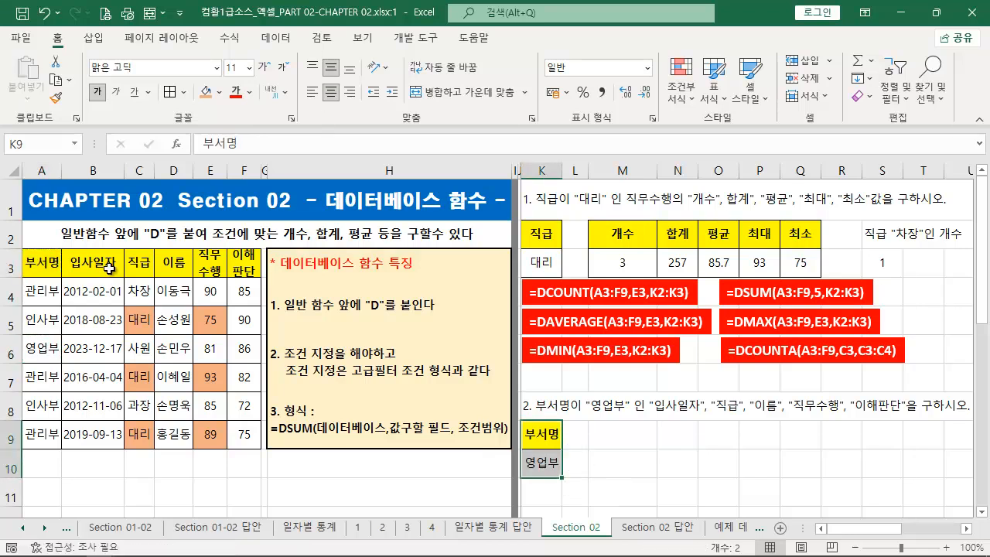
# - Copy the headers in B3:F3 into M9:Q9 as the output headers for exercise 2
pyautogui.moveTo(108, 267); pyautogui.dragTo(229, 262)
pyautogui.hotkey('ctrl', 'c')
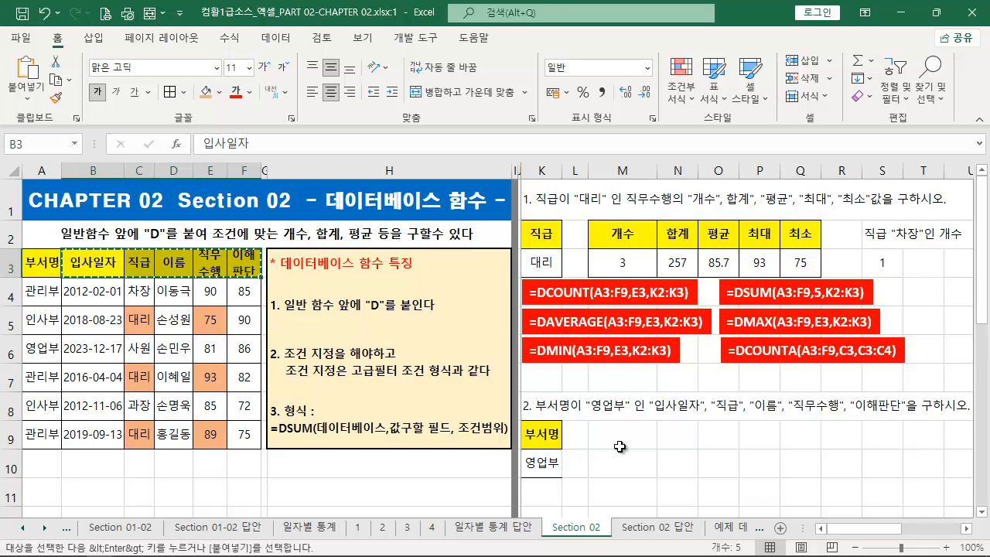
pyautogui.click(629, 436)
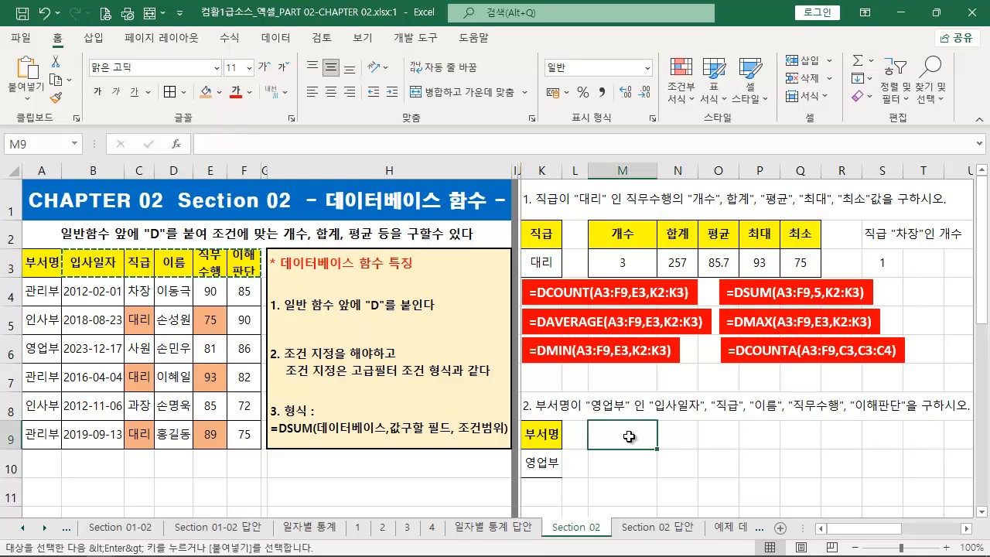
pyautogui.hotkey('ctrl', 'v')
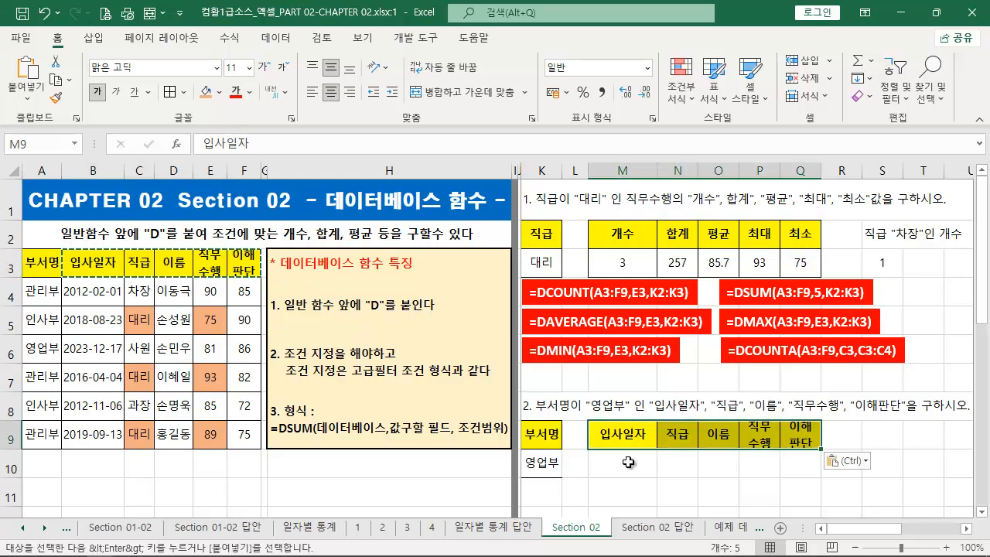
pyautogui.click(628, 461)
pyautogui.press('Escape')
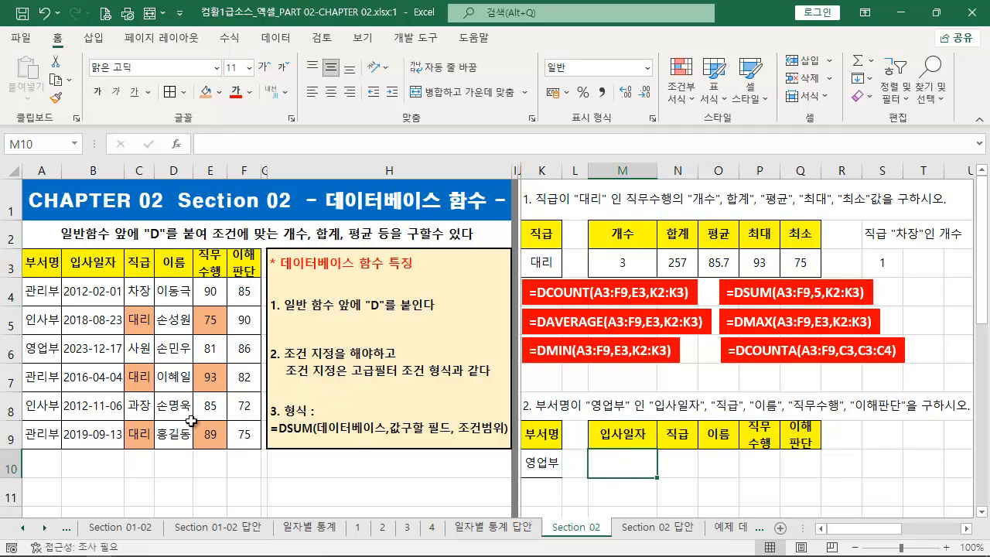
# - Begin a DGET formula in M10 with the absolute range $A$3:$F$9 as the database
pyautogui.moveTo(15, 337); pyautogui.dragTo(264, 361)
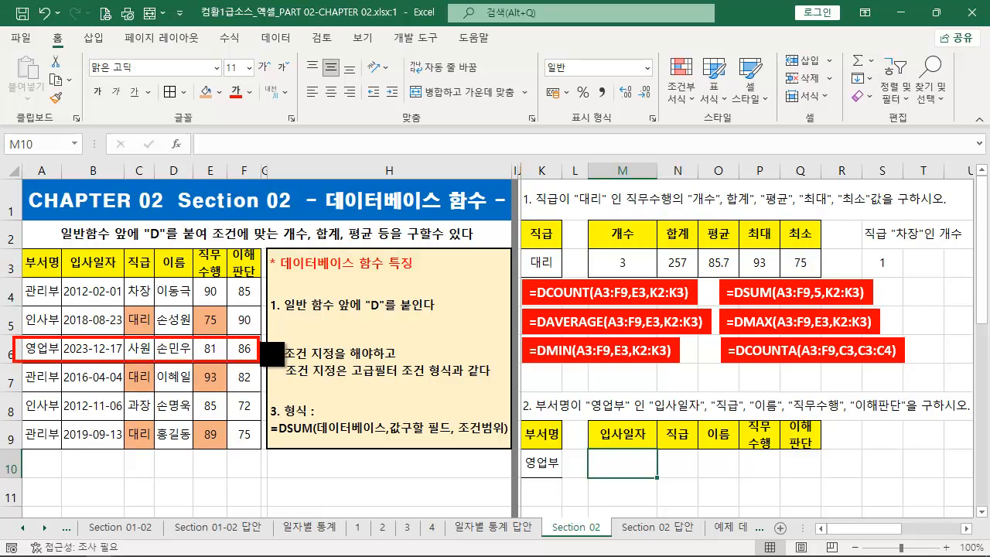
pyautogui.press('Escape')
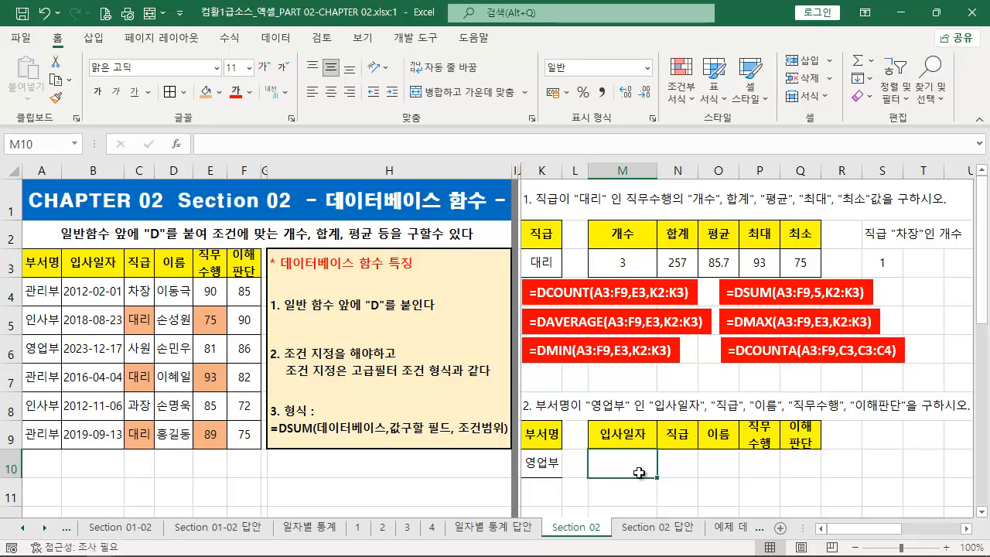
pyautogui.write('=')
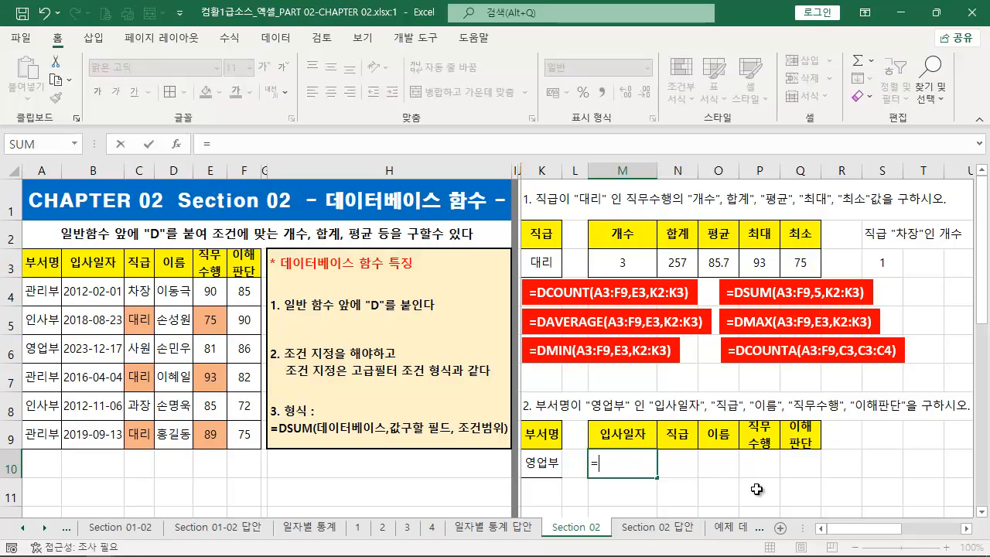
pyautogui.write('DG')
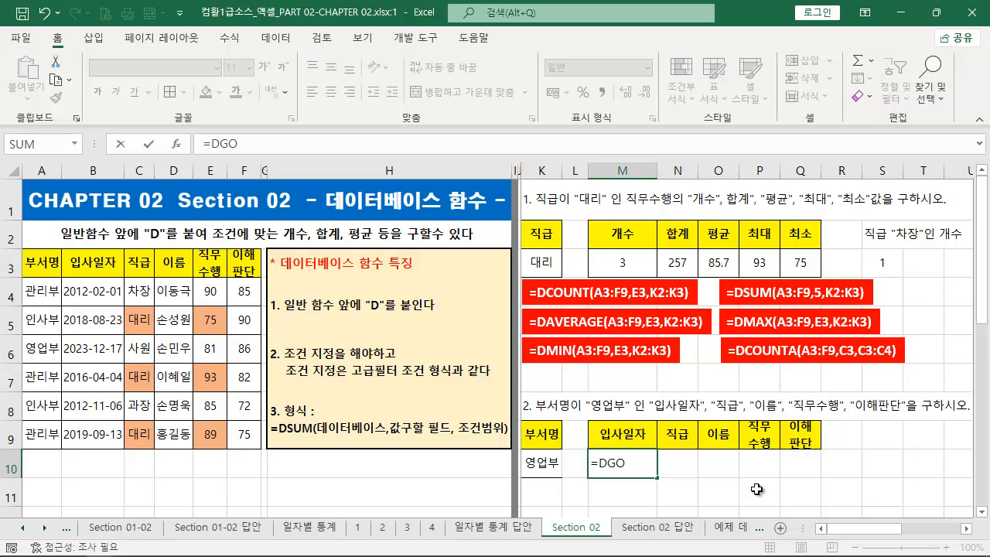
pyautogui.write('E')
pyautogui.press('Tab')
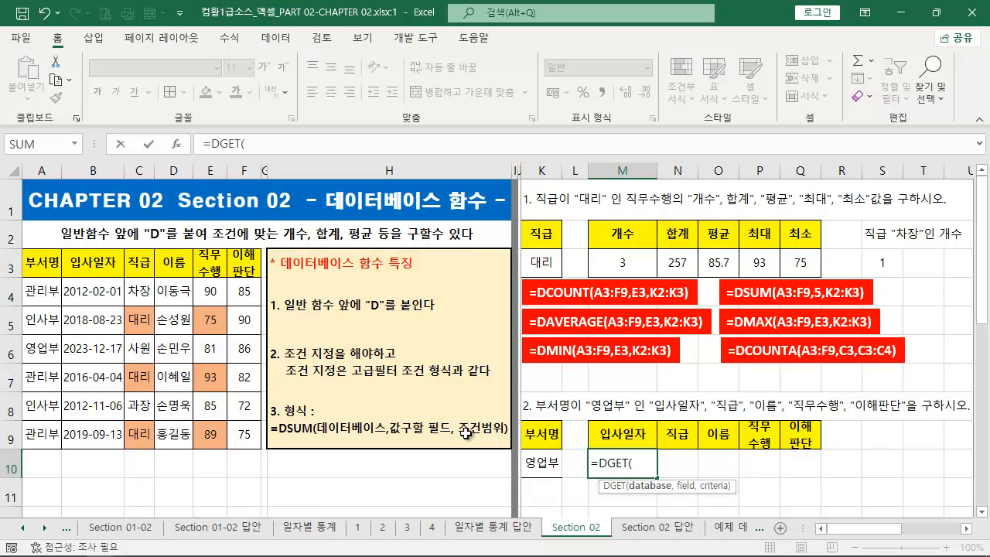
pyautogui.moveTo(36, 264); pyautogui.dragTo(245, 433)
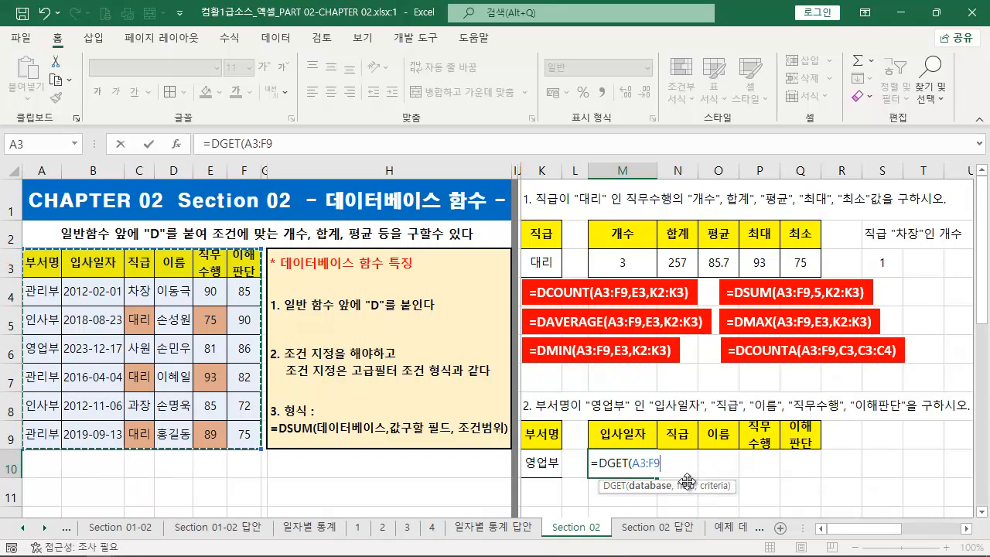
pyautogui.press('F4')
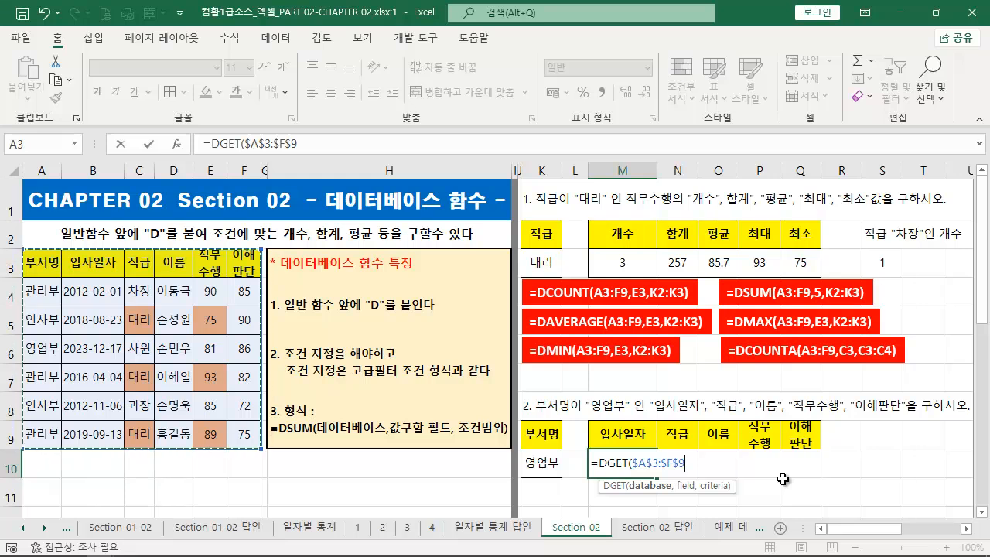
pyautogui.write(',')
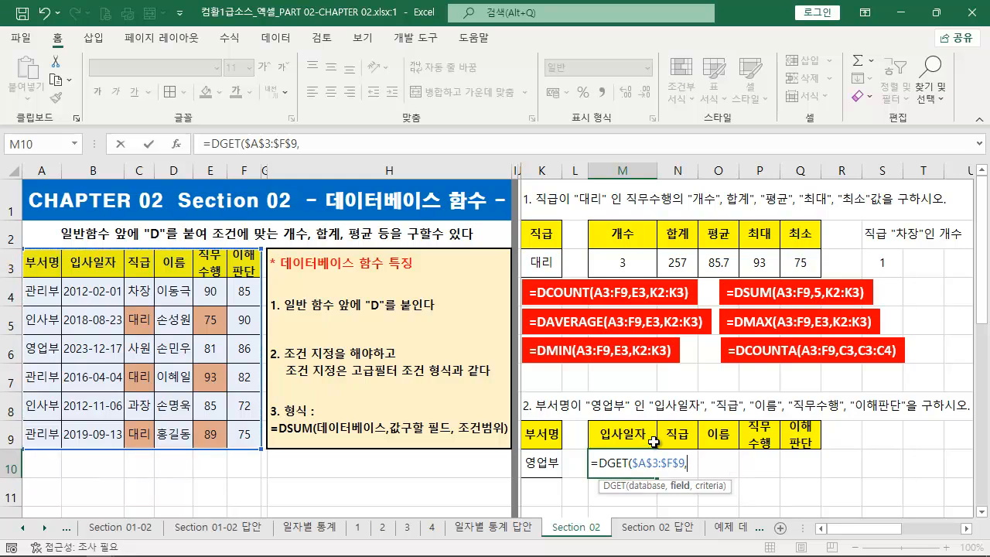
# - Use the 입사일자 header B3 as a relative reference for the DGET formula's field
pyautogui.hotkey('ctrl', '2')
pyautogui.moveTo(818, 453); pyautogui.dragTo(606, 456)
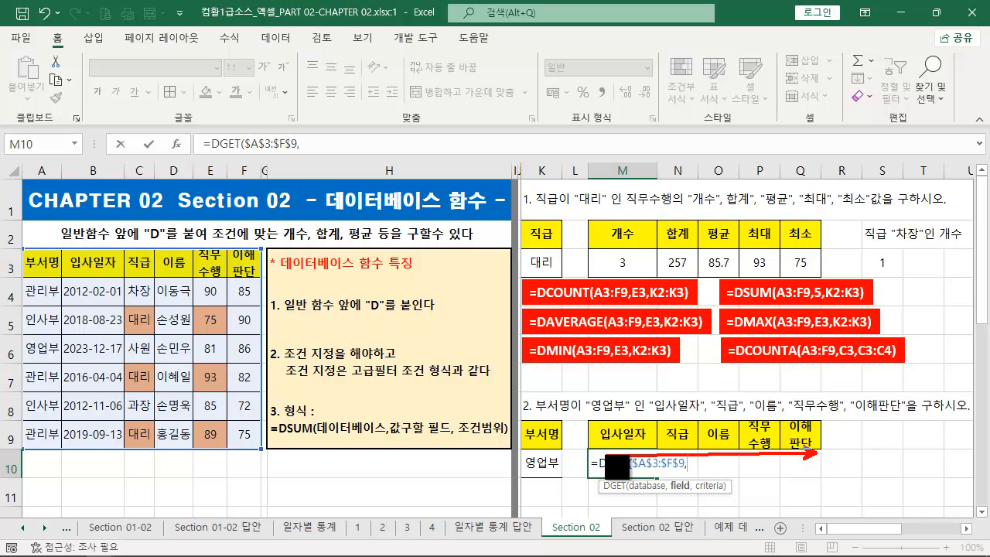
pyautogui.moveTo(255, 280); pyautogui.dragTo(209, 281)
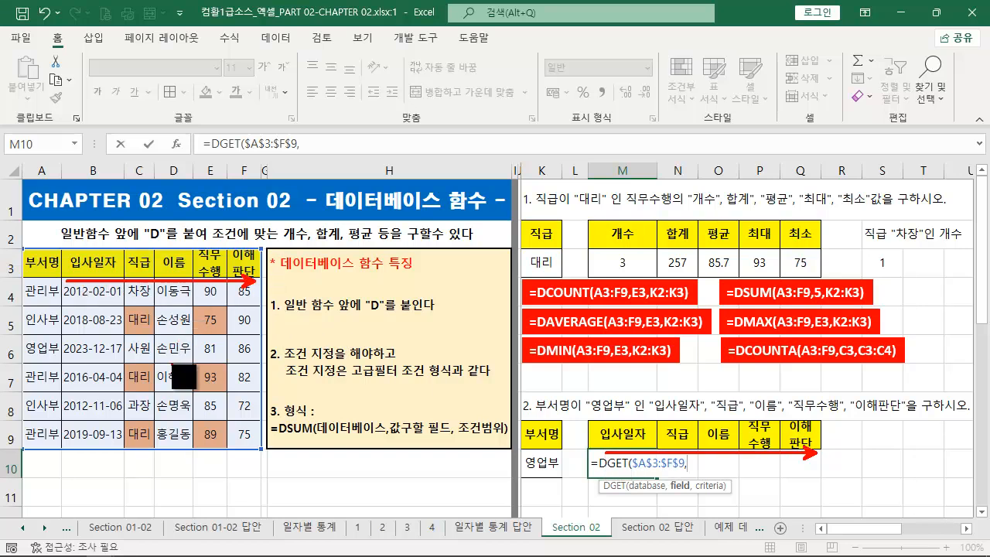
pyautogui.press('Escape')
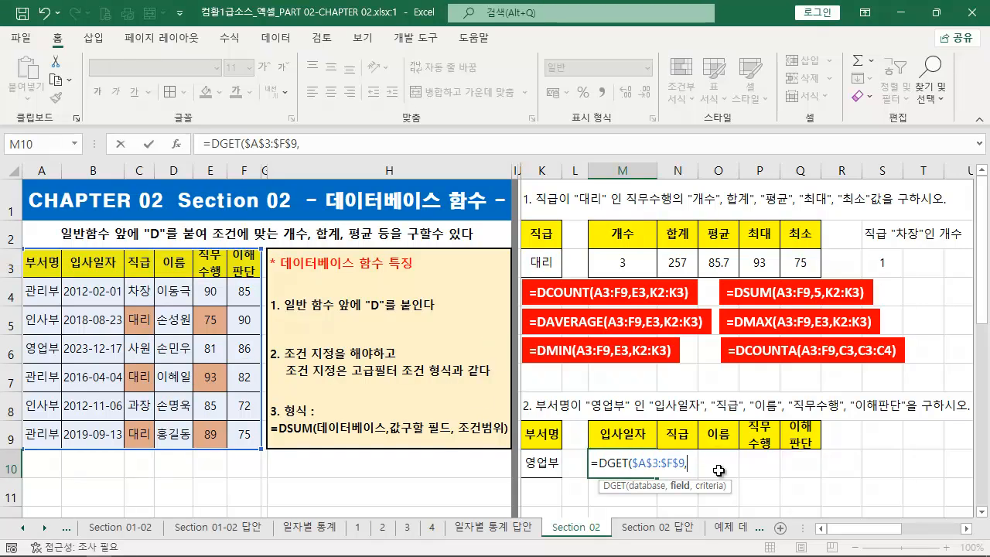
pyautogui.click(106, 263)
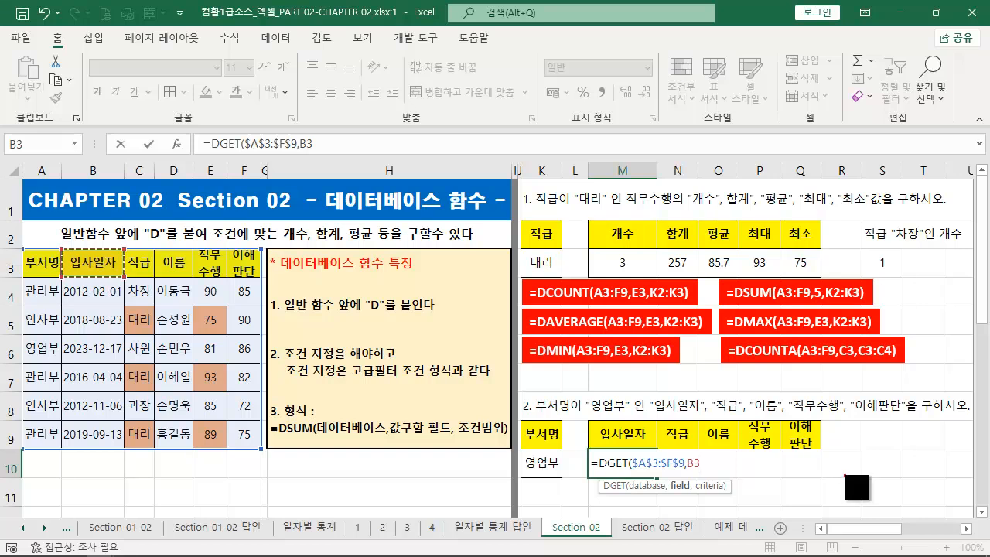
pyautogui.moveTo(255, 281); pyautogui.dragTo(203, 282)
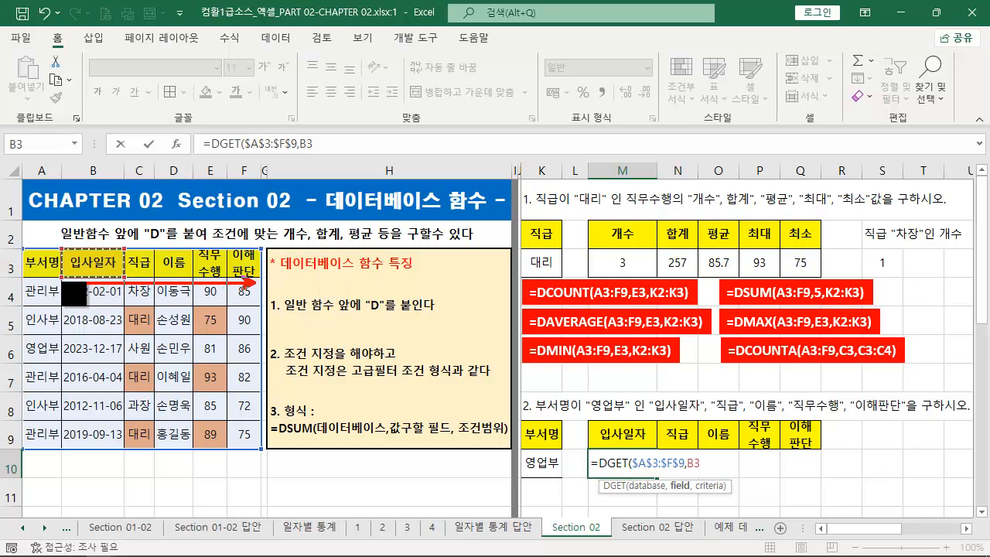
pyautogui.moveTo(820, 473); pyautogui.dragTo(602, 473)
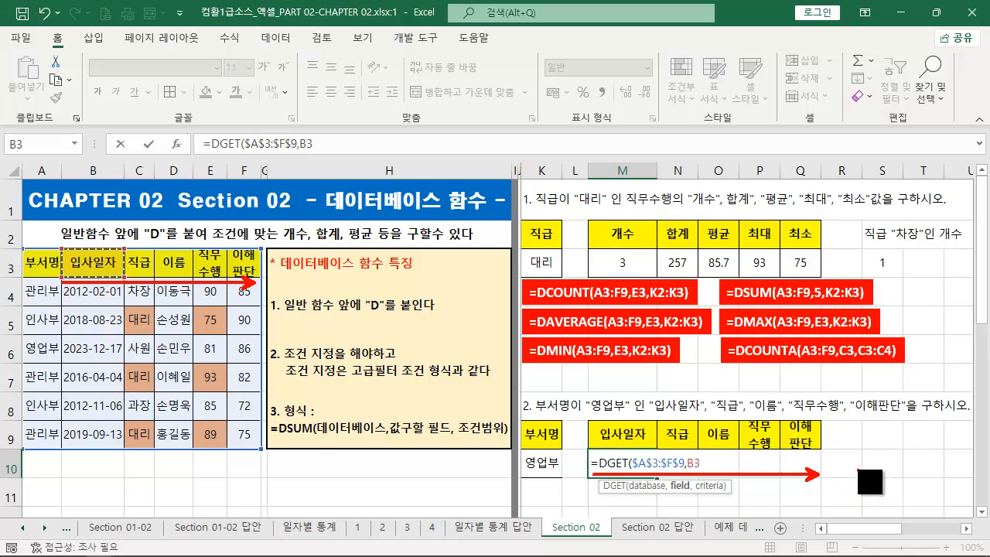
pyautogui.press('Escape')
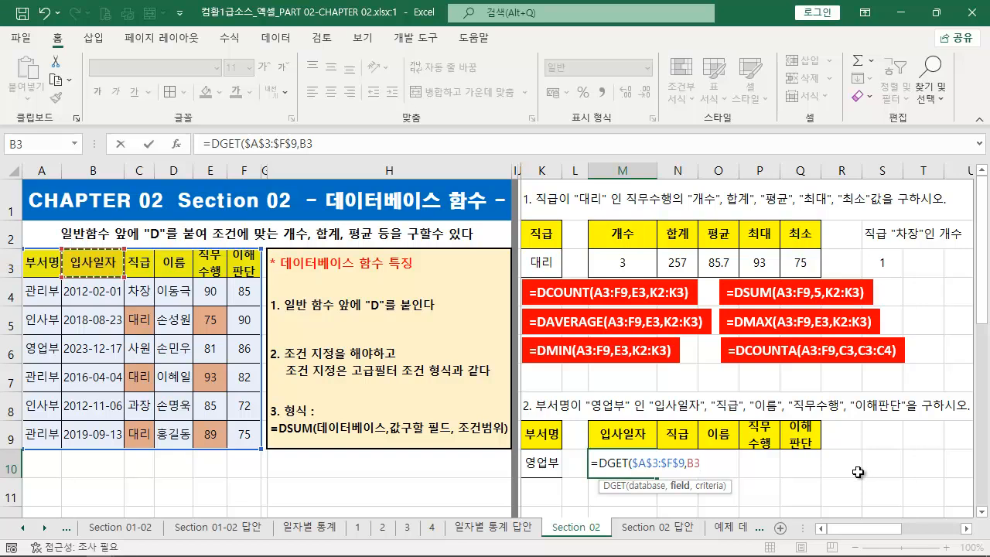
# - Complete the DGET formula in M10 with $K$9:$K$10 as the absolute criteria range and fill it across through Q10
pyautogui.write(',')
pyautogui.moveTo(540, 442); pyautogui.dragTo(557, 462)
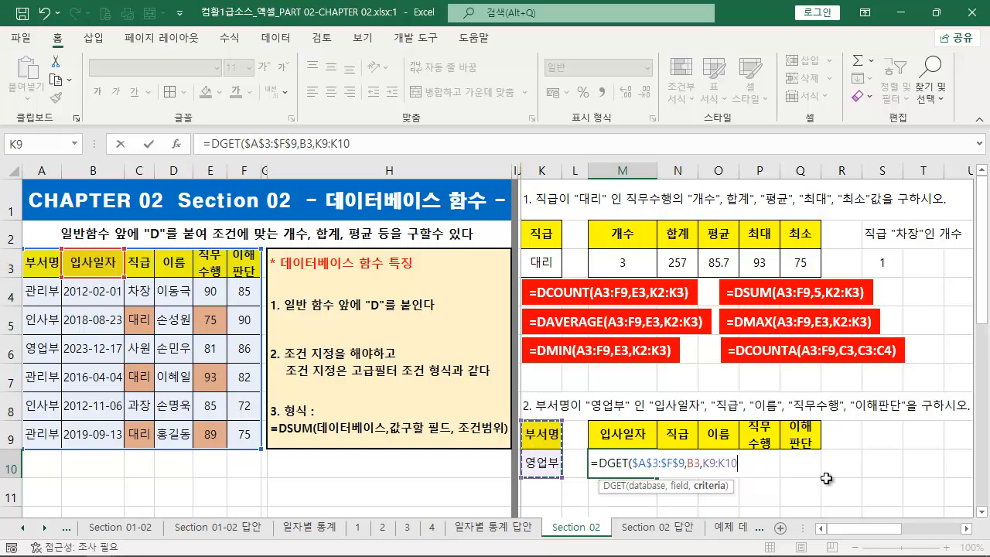
pyautogui.press('F4')
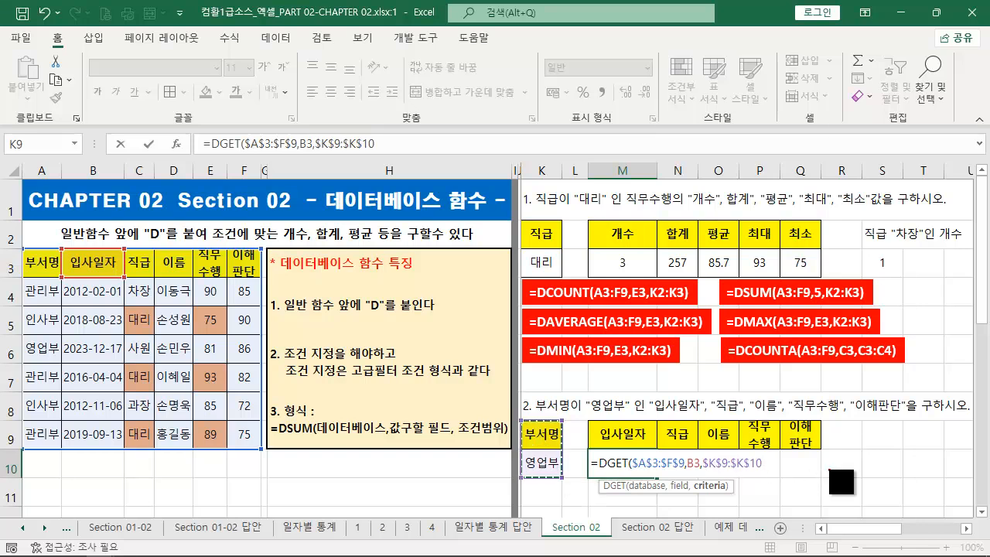
pyautogui.moveTo(820, 475); pyautogui.dragTo(606, 476)
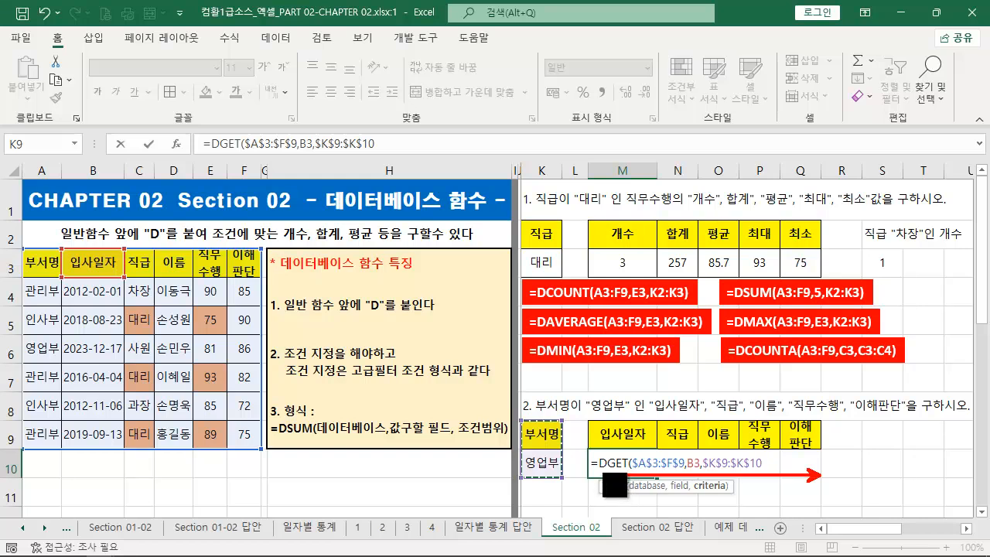
pyautogui.moveTo(519, 419); pyautogui.dragTo(565, 479)
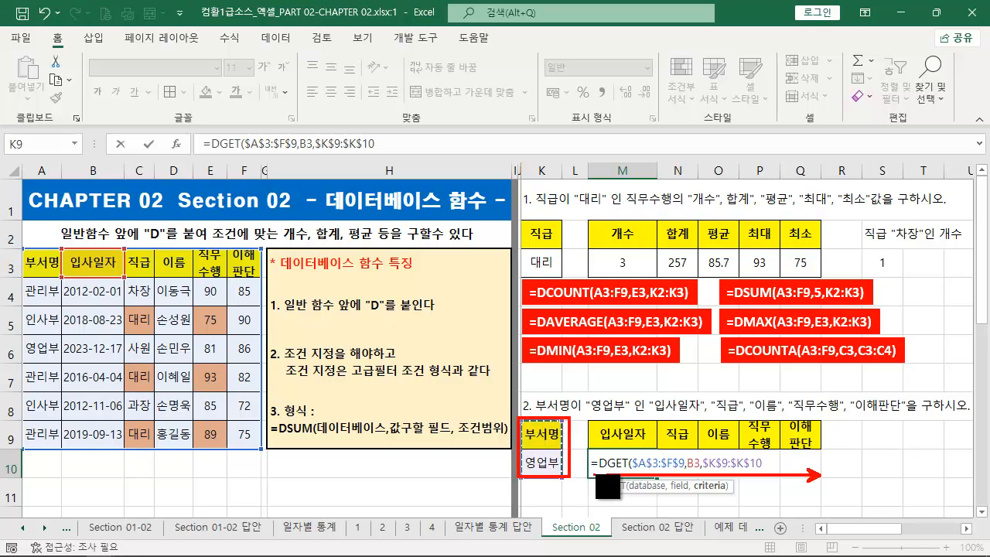
pyautogui.press('Escape')
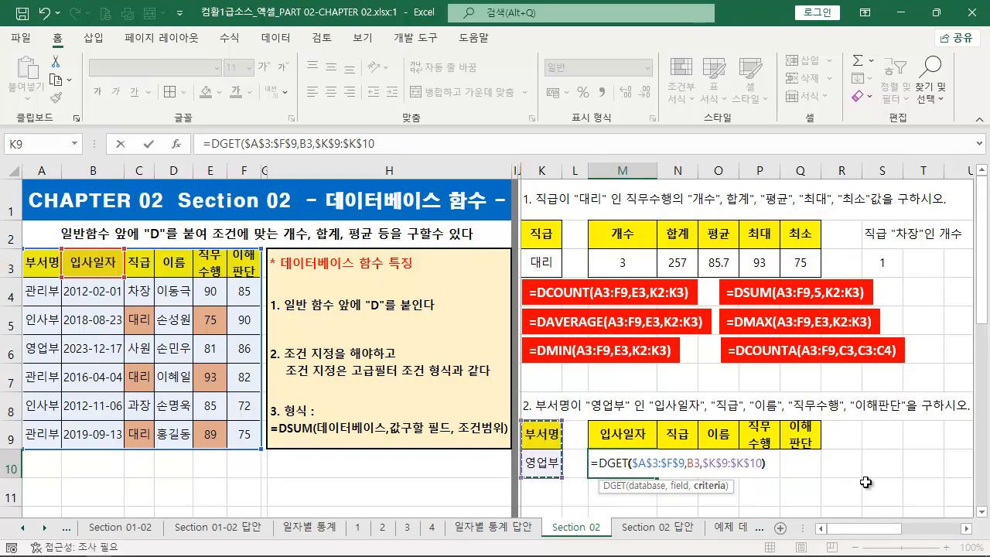
pyautogui.hotkey('ctrl', 'Return')
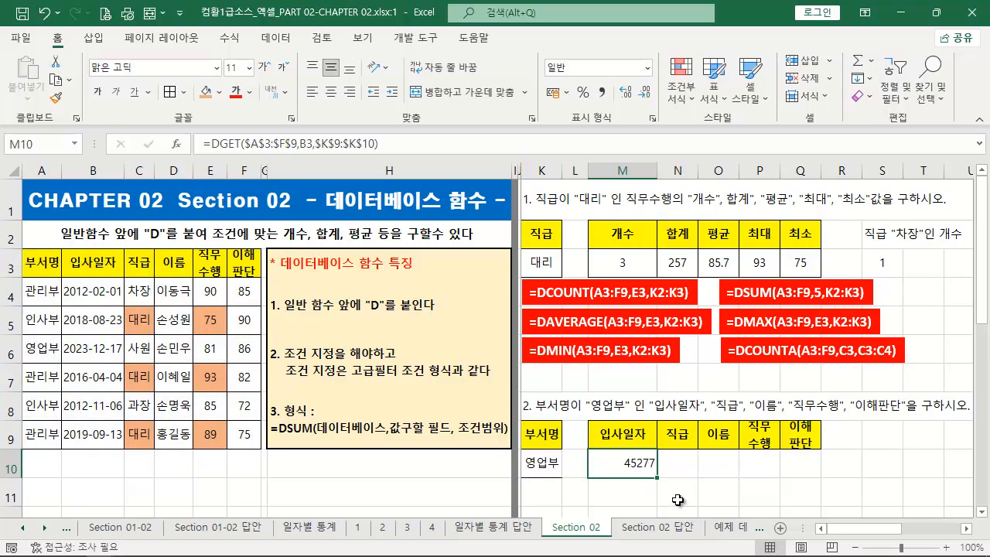
pyautogui.moveTo(656, 477); pyautogui.dragTo(819, 477)
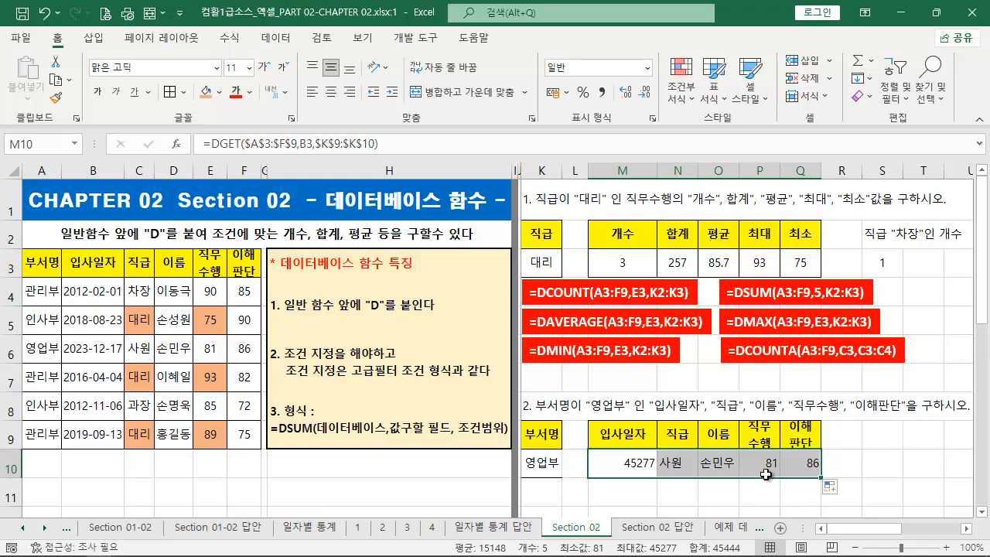
# - Format the 입사일자 result in M10 with the 간단한 날짜 (short date) number format
pyautogui.click(644, 472)
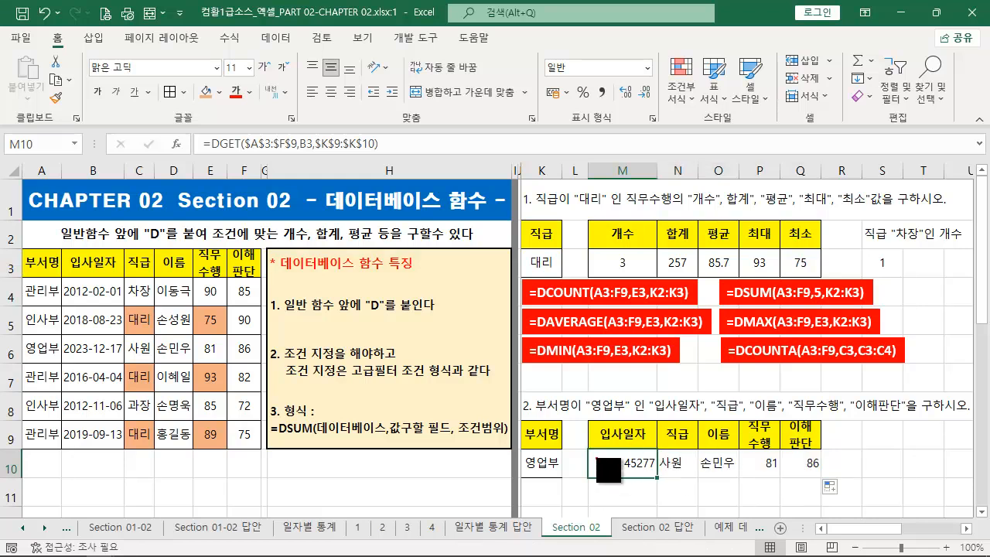
pyautogui.moveTo(582, 449); pyautogui.dragTo(662, 479)
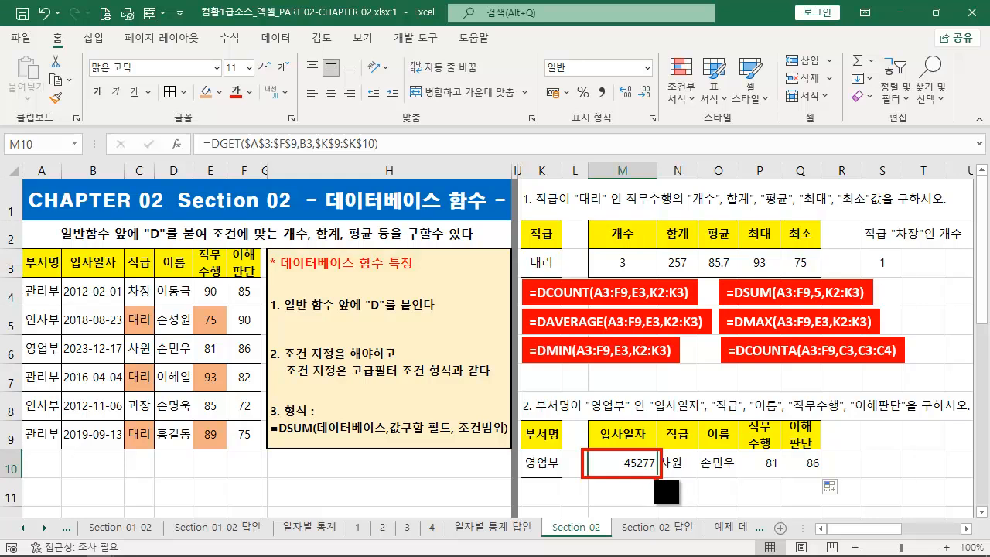
pyautogui.press('Escape')
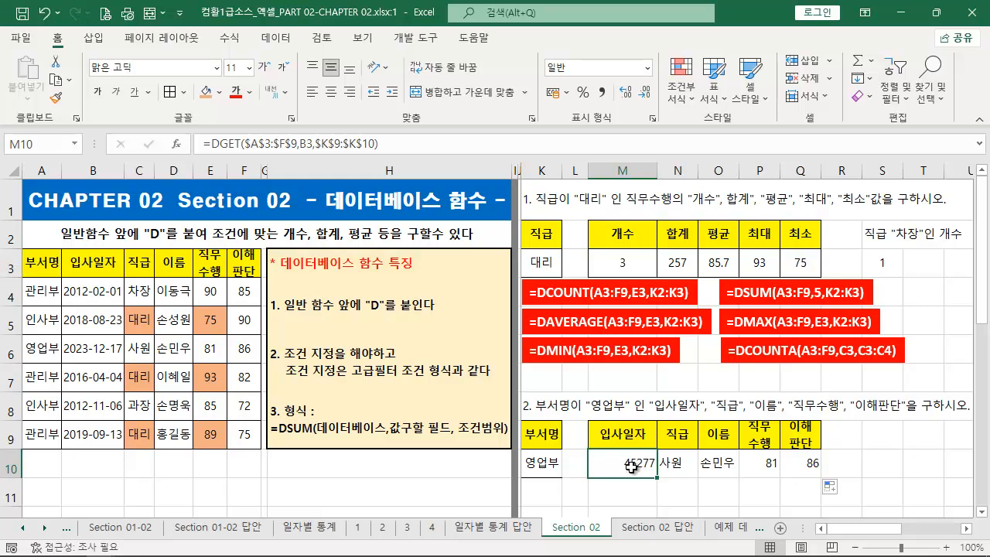
pyautogui.hotkey('ctrl', '2')
pyautogui.moveTo(128, 360); pyautogui.dragTo(54, 337)
pyautogui.moveTo(600, 464)
pyautogui.mouseDown()
pyautogui.moveTo(143, 404)
pyautogui.moveTo(141, 369)
pyautogui.mouseUp()
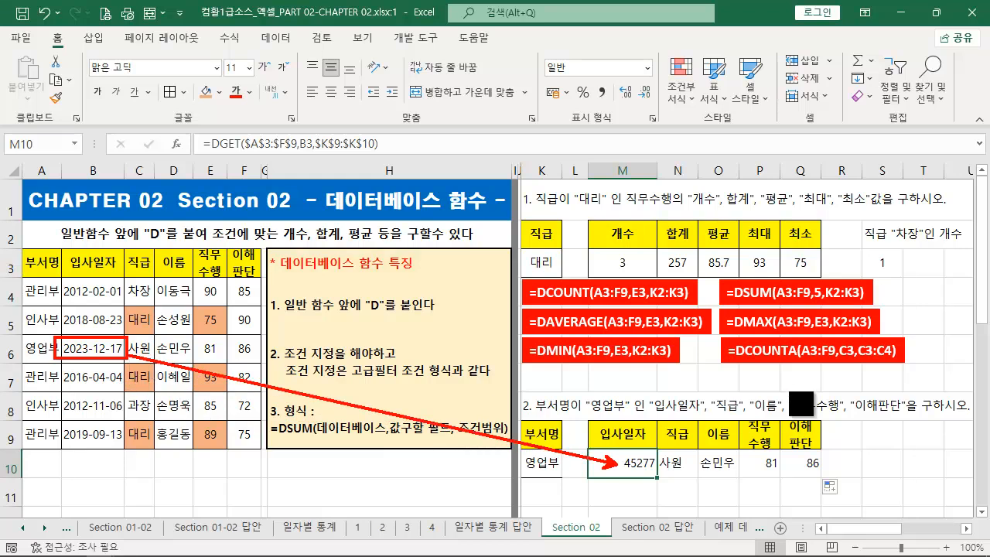
pyautogui.press('Escape')
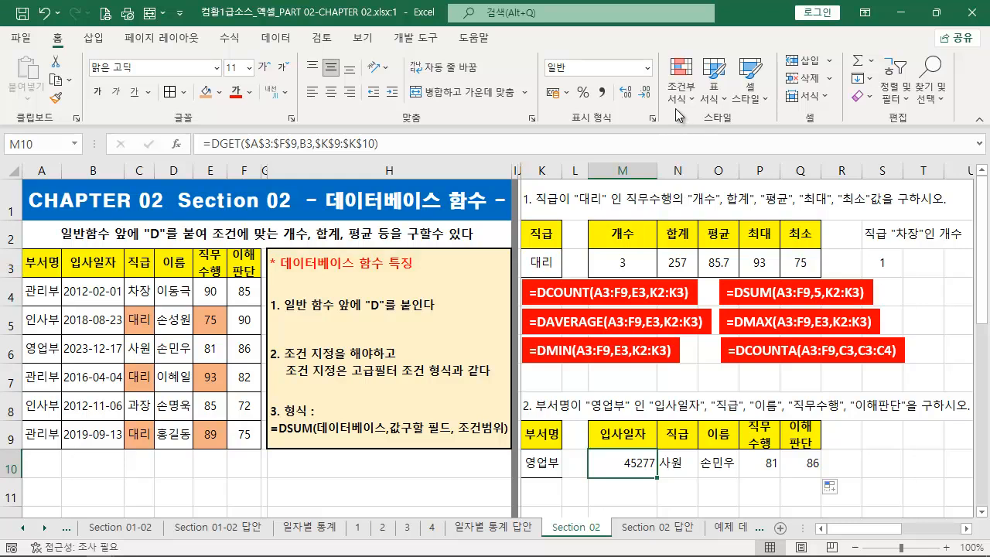
pyautogui.click(645, 68)
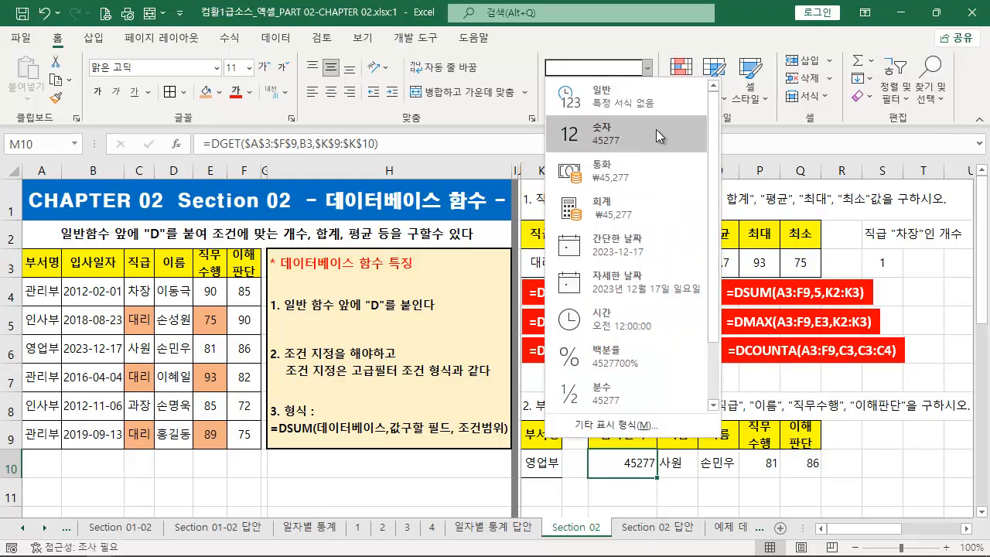
pyautogui.click(616, 232)
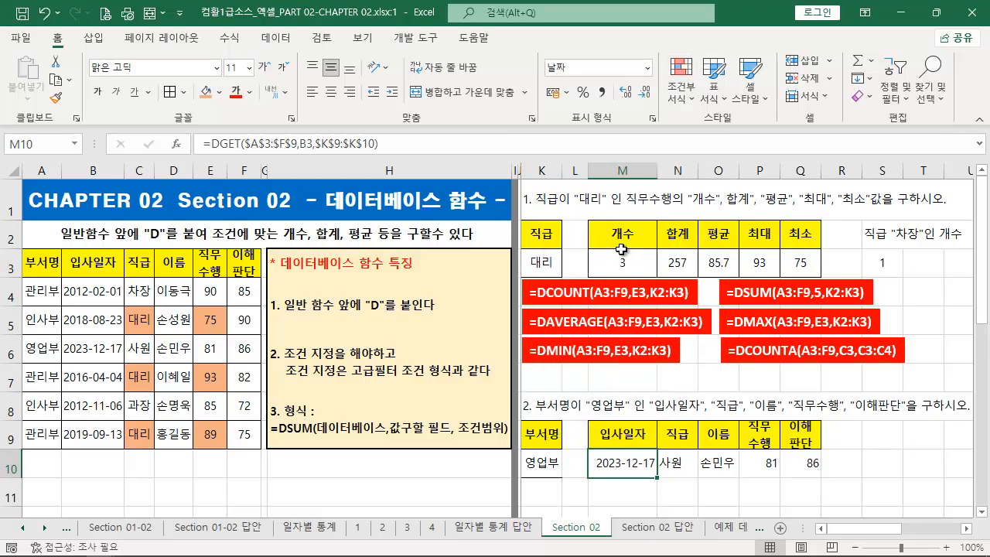
# - Apply all borders to the exercise 2 result table M9:Q10 and the criteria cell K10
pyautogui.moveTo(635, 440); pyautogui.dragTo(803, 465)
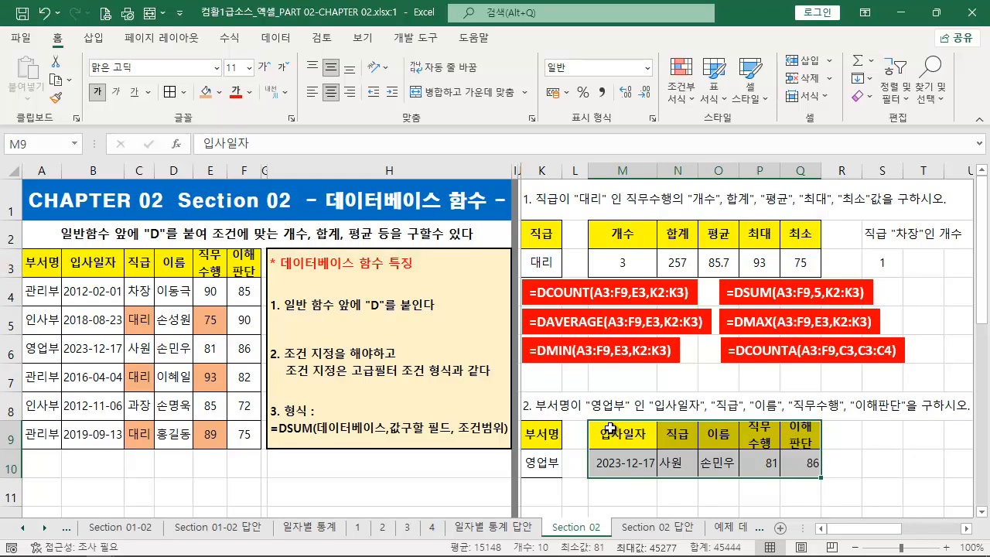
pyautogui.click(541, 464)
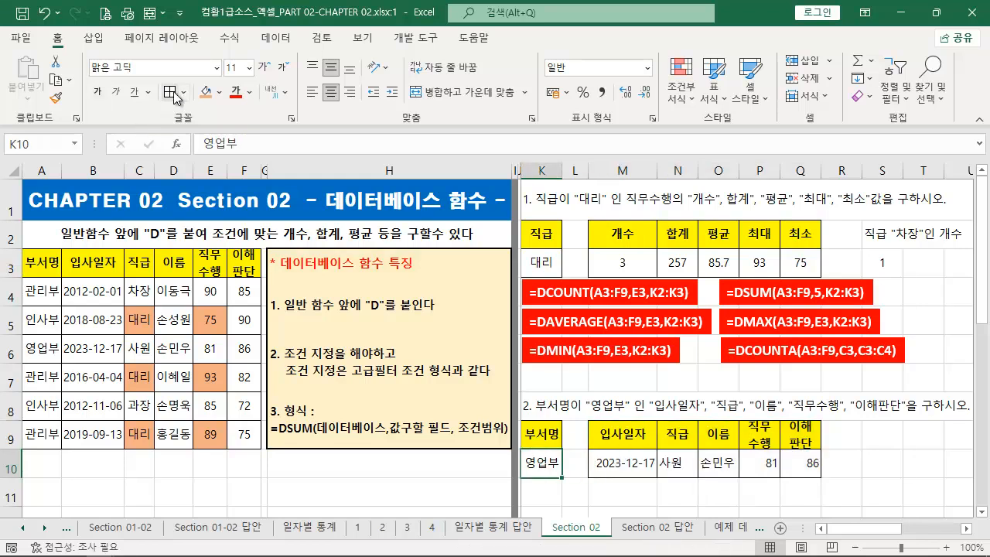
# - Duplicate the red DMIN label below the exercise 2 table and replace its text with M10's formula =DGET($A$3:$F$9,B3,$K$9:$K$10)
pyautogui.click(634, 466)
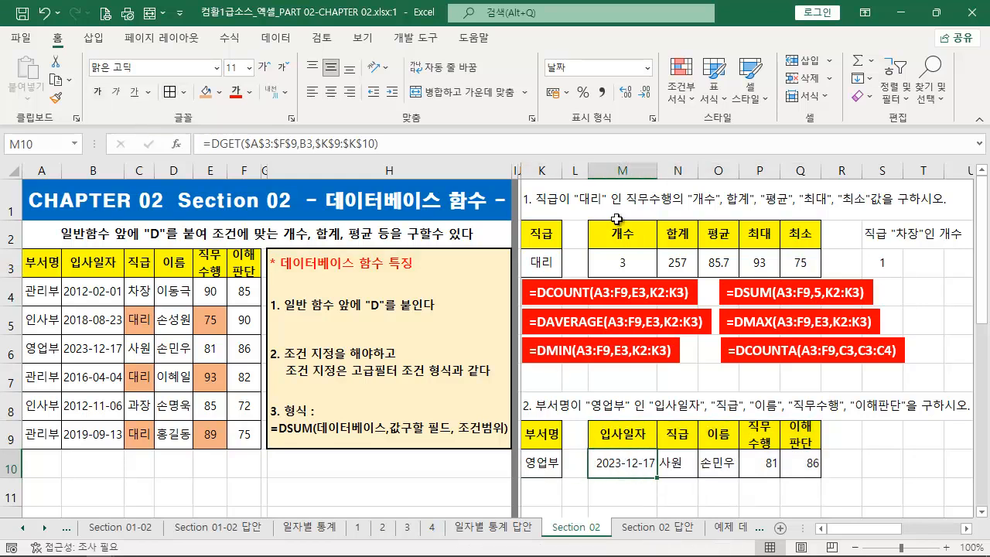
pyautogui.click(408, 150)
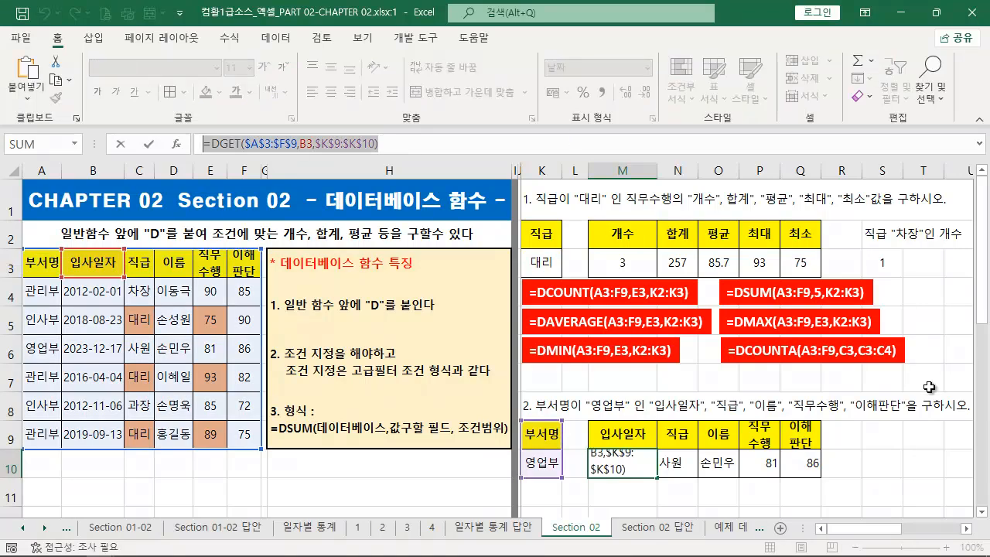
pyautogui.press('Escape')
pyautogui.keyDown('ctrl'); pyautogui.click(666, 341); pyautogui.keyUp('ctrl')
pyautogui.moveTo(661, 340); pyautogui.dragTo(635, 486)
pyautogui.hotkey('ctrl', 'a')
pyautogui.write('=DGET($A$3:$F$9,B3,$K$9:$K$10)')
pyautogui.click(847, 383)
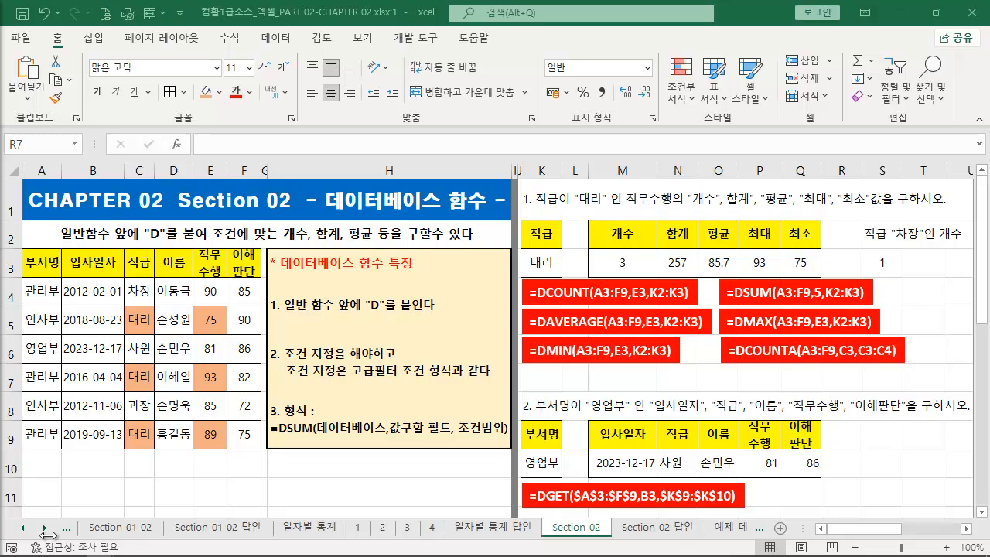
# - Go to exercises 3 and 4 and compare their 이고 (AND) and 또는 (OR) condition wording
pyautogui.click(881, 464)
pyautogui.moveTo(966, 529); pyautogui.dragTo(968, 532)
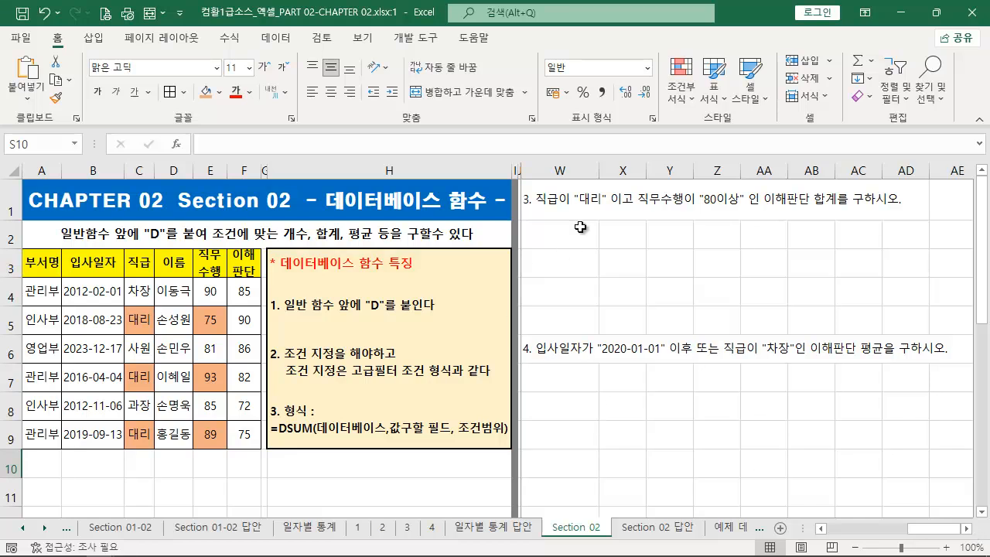
pyautogui.moveTo(529, 209); pyautogui.dragTo(904, 211)
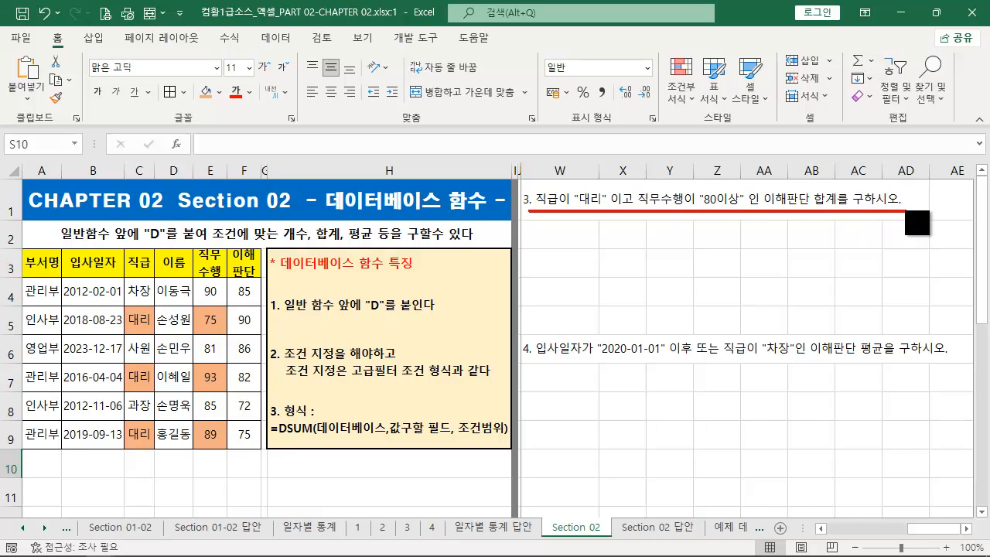
pyautogui.press('Escape')
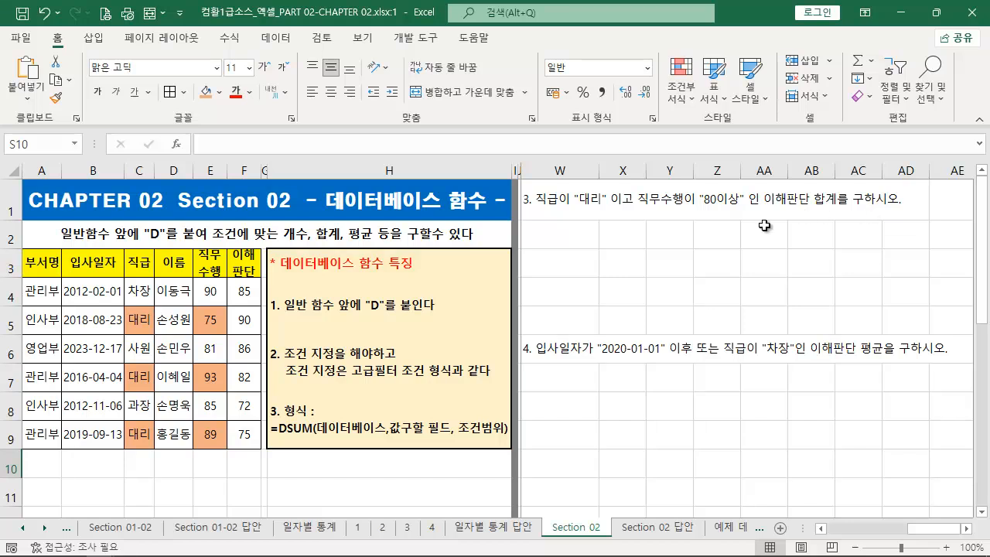
pyautogui.hotkey('ctrl', '2')
pyautogui.moveTo(605, 192); pyautogui.dragTo(635, 210)
pyautogui.moveTo(693, 333)
pyautogui.mouseDown()
pyautogui.moveTo(705, 362)
pyautogui.moveTo(722, 370)
pyautogui.mouseUp()
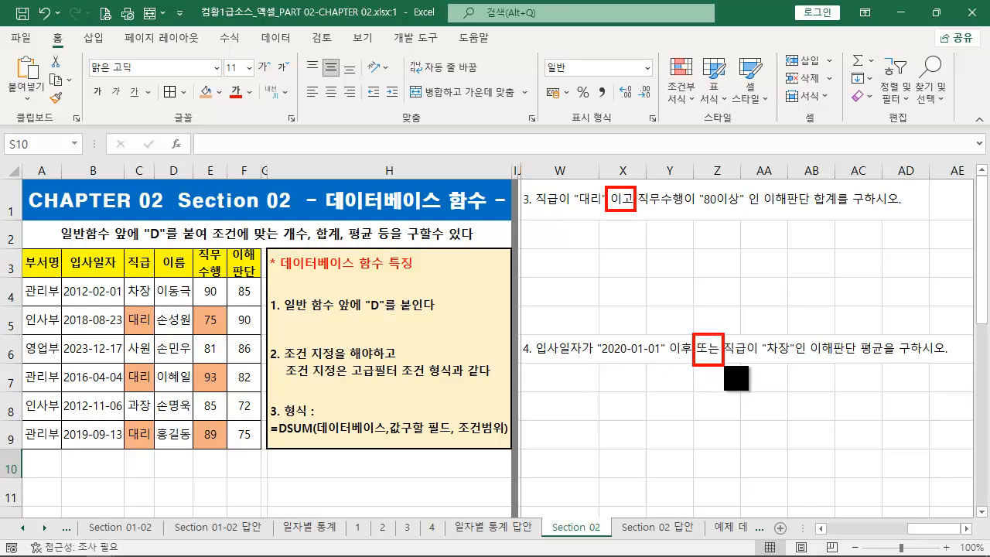
pyautogui.press('Escape')
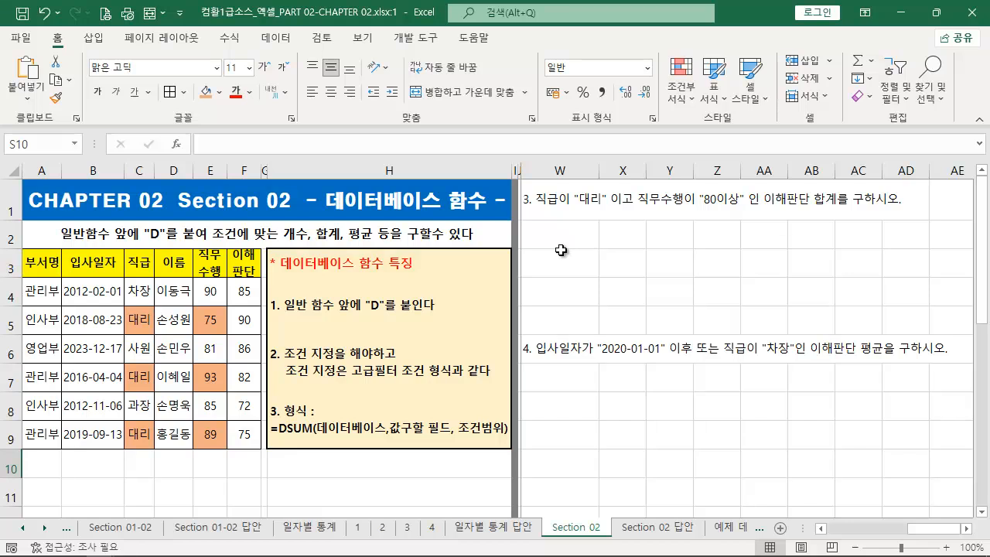
# - Copy the 직급 header C3 and the 대리 value C5 into W2:W3 as exercise 3's first criterion
pyautogui.click(140, 267)
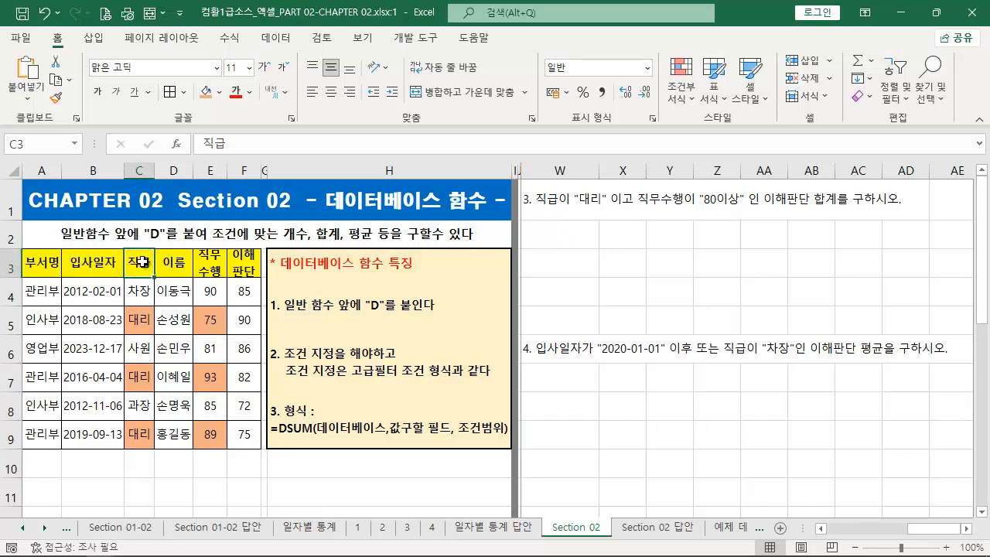
pyautogui.keyDown('ctrl'); pyautogui.click(142, 318); pyautogui.keyUp('ctrl')
pyautogui.hotkey('ctrl', 'c')
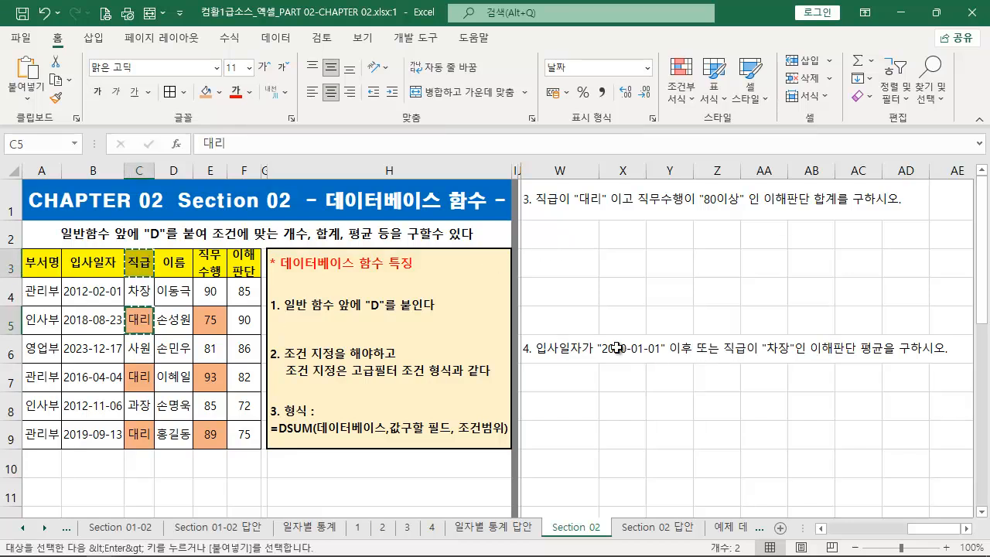
pyautogui.click(563, 241)
pyautogui.hotkey('ctrl', 'v')
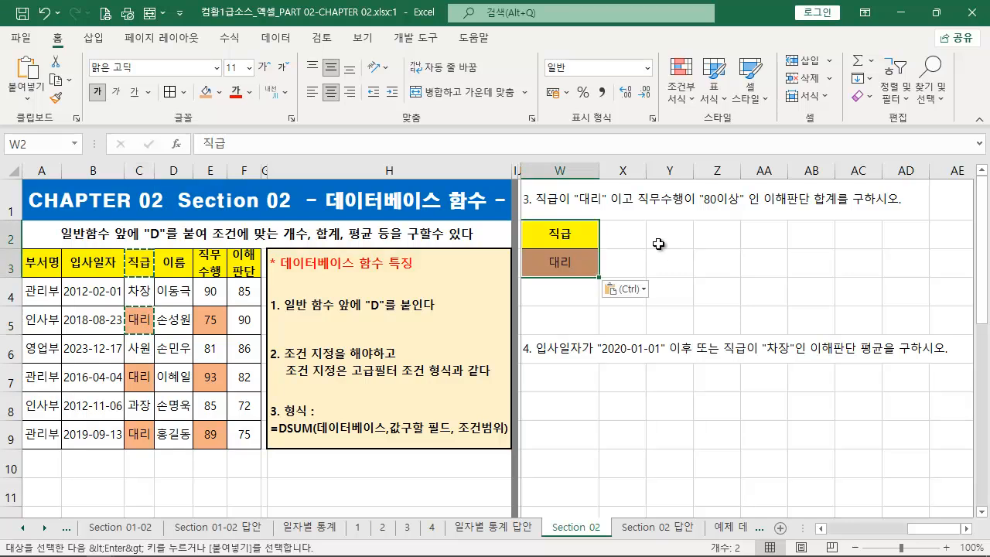
pyautogui.press('Escape')
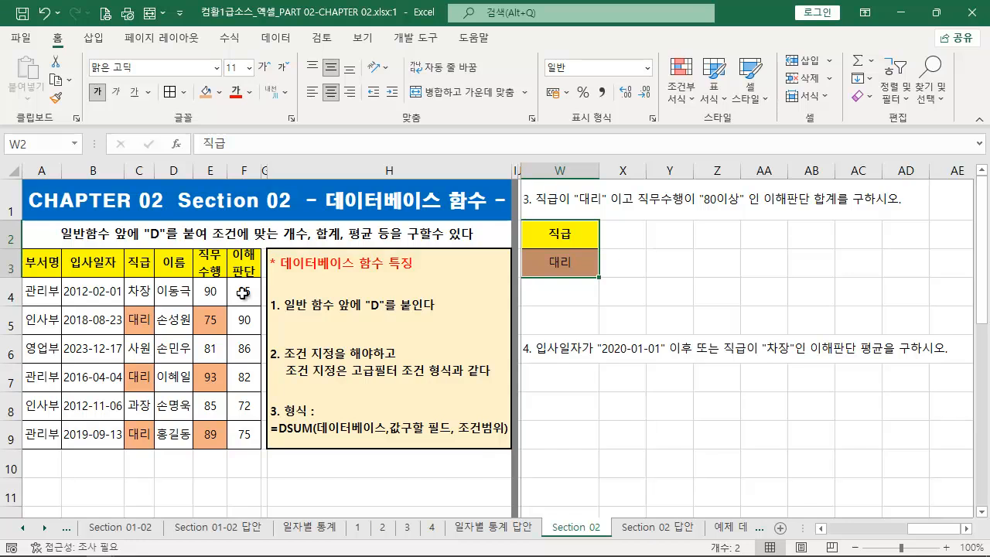
# - Copy the 직무수행 header E3 to X2 and enter >=80 in X3 as the second criterion
pyautogui.click(211, 272)
pyautogui.hotkey('ctrl', 'c')
pyautogui.click(623, 241)
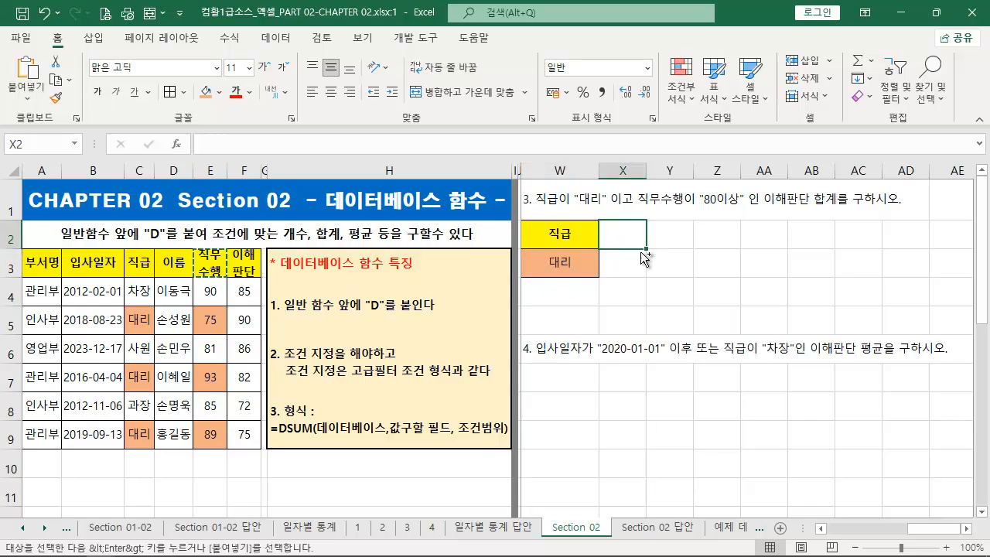
pyautogui.hotkey('ctrl', 'v')
pyautogui.press('Escape')
pyautogui.click(625, 260)
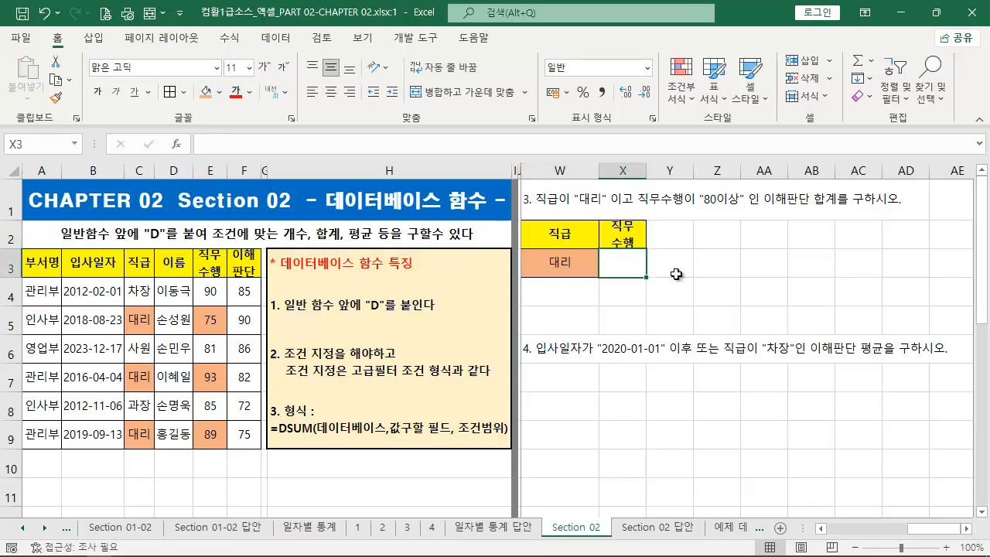
pyautogui.write('>=80')
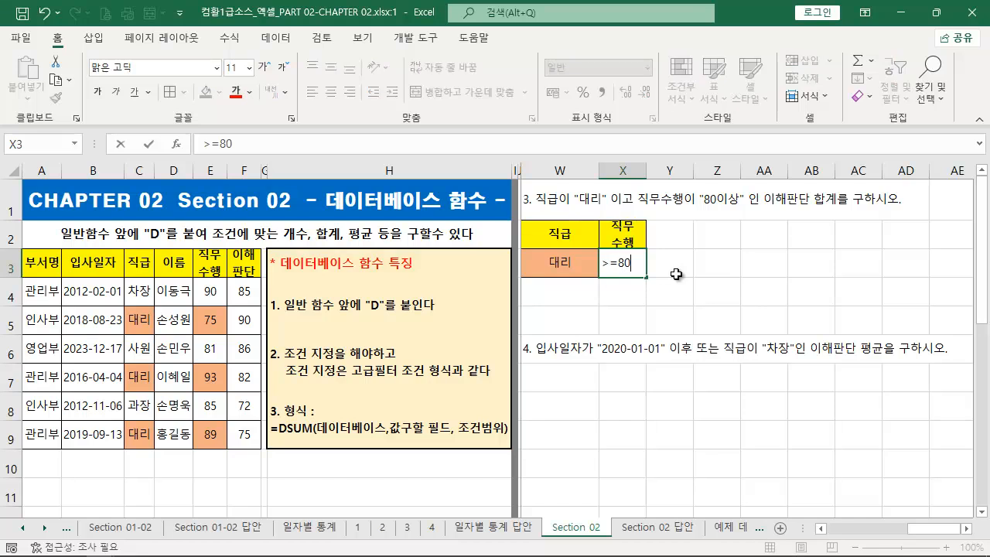
pyautogui.press('Return')
# - Try an OR criteria layout by moving the >=80 condition from X3 down to X4
pyautogui.moveTo(646, 279)
pyautogui.mouseDown()
pyautogui.moveTo(632, 267)
pyautogui.moveTo(509, 249)
pyautogui.mouseUp()
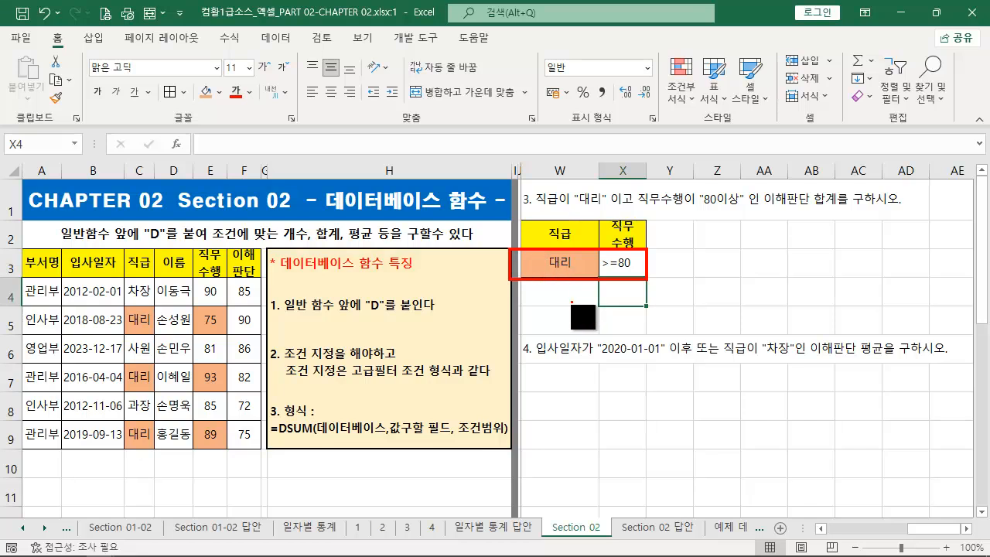
pyautogui.press('Escape')
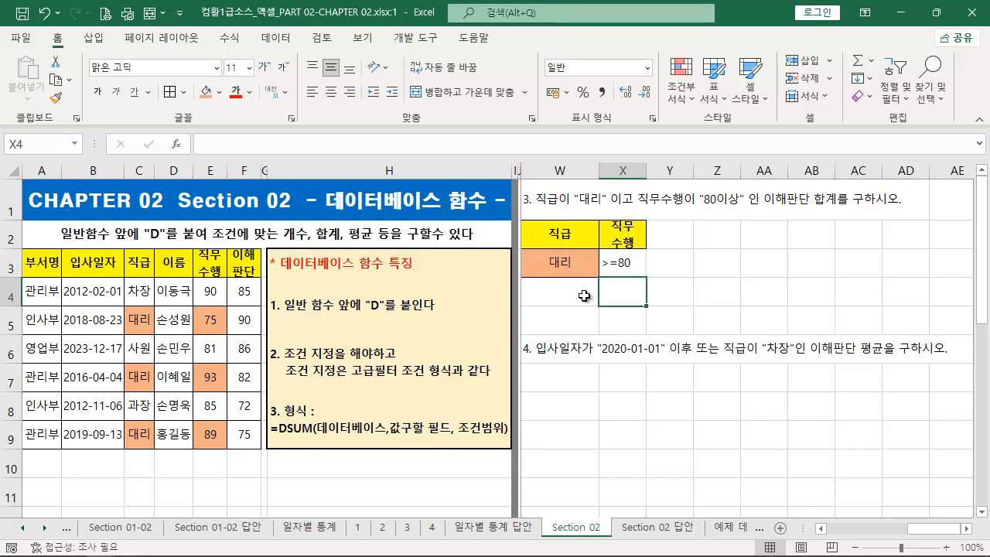
pyautogui.click(623, 263)
pyautogui.moveTo(628, 288); pyautogui.dragTo(629, 306)
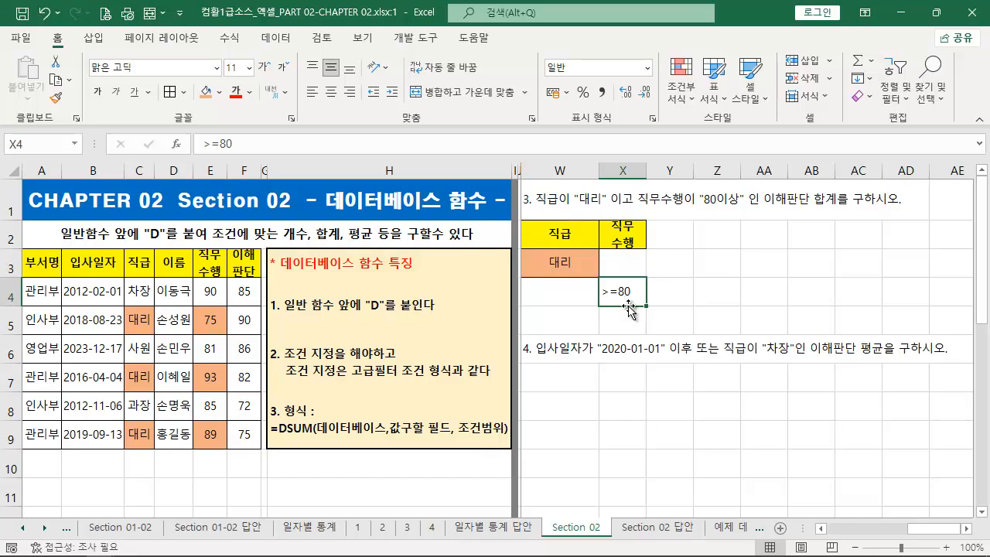
pyautogui.hotkey('ctrl', 'z')
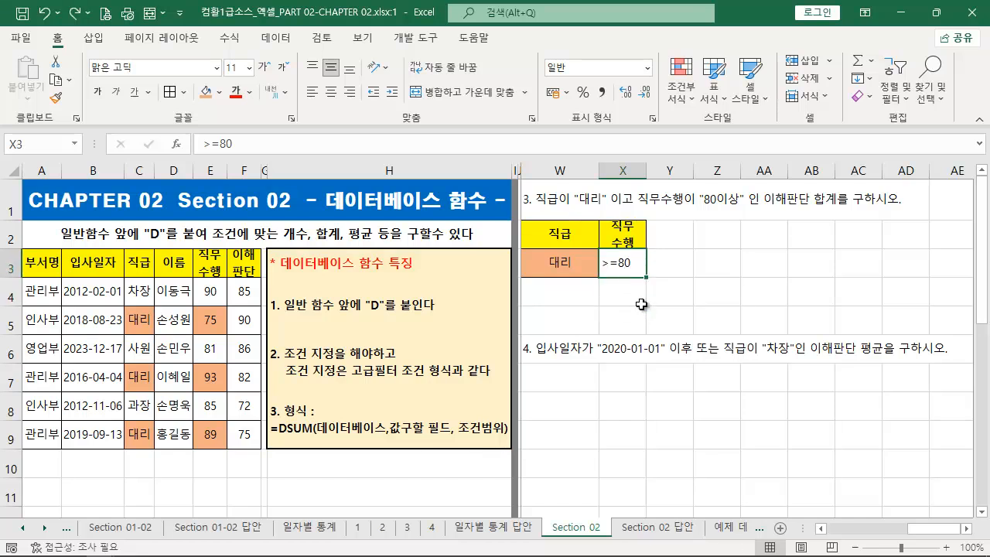
# - Calculate the 이해판단 sum in Z2 with =DSUM(A3:F9,F3,W2:X3) and centre the result
pyautogui.click(712, 231)
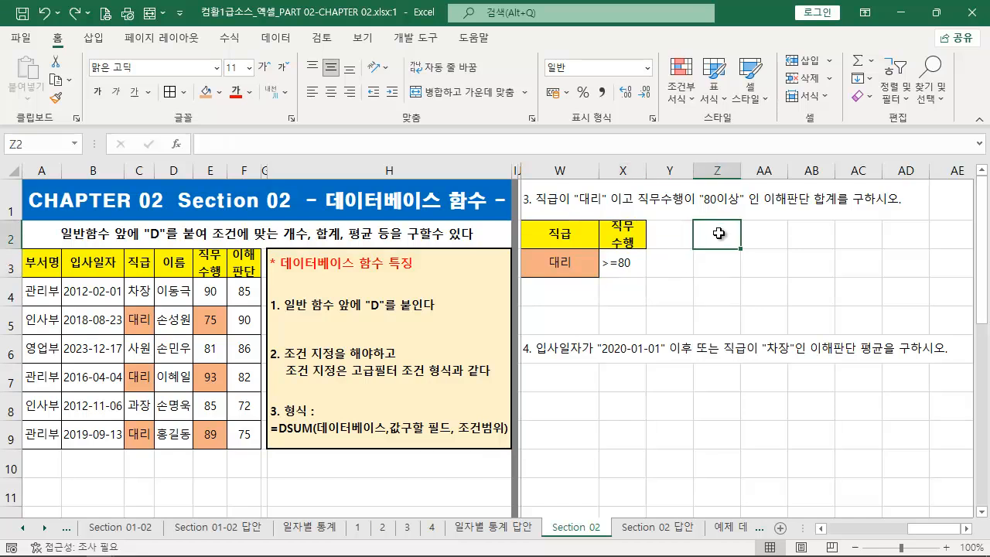
pyautogui.write('=')
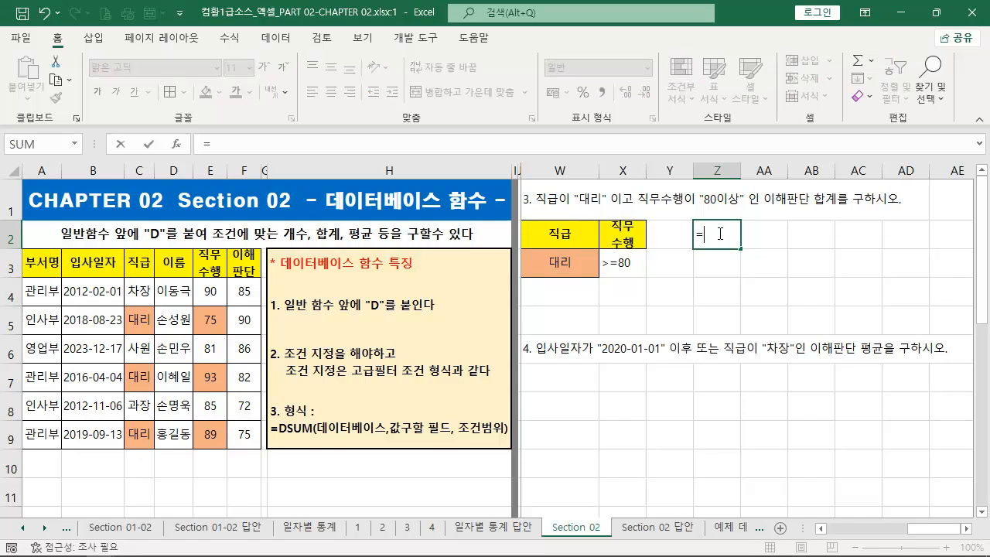
pyautogui.write('DSUM(')
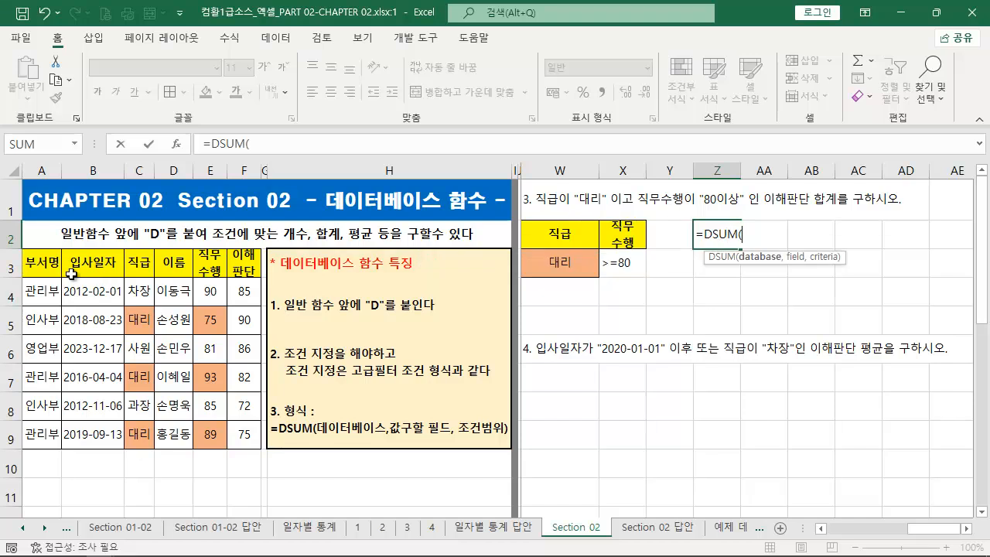
pyautogui.moveTo(46, 264); pyautogui.dragTo(247, 435)
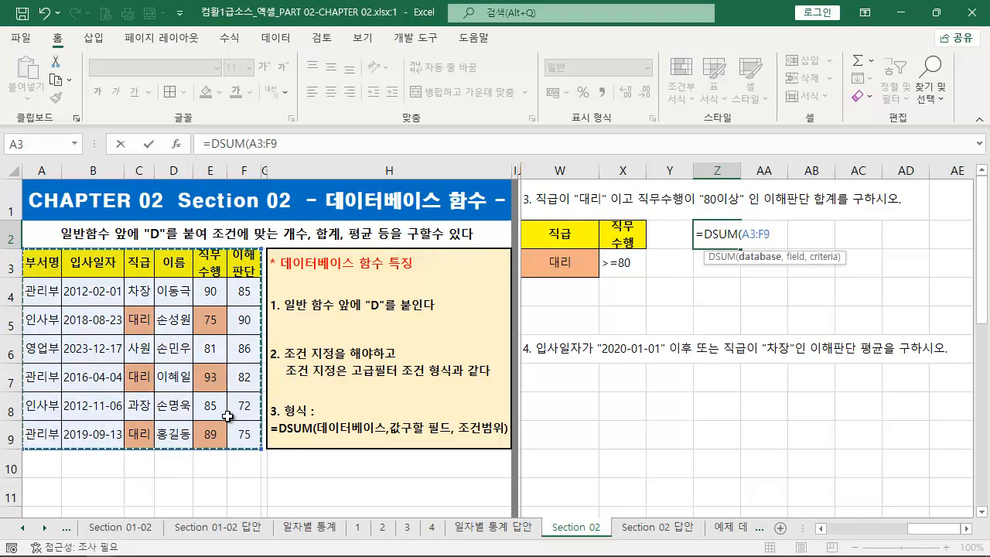
pyautogui.write(',')
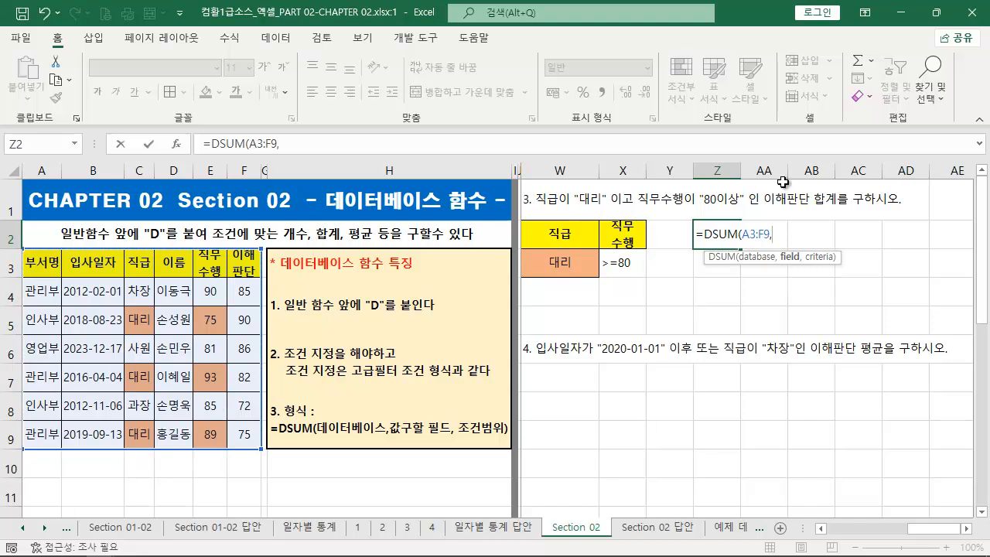
pyautogui.click(240, 266)
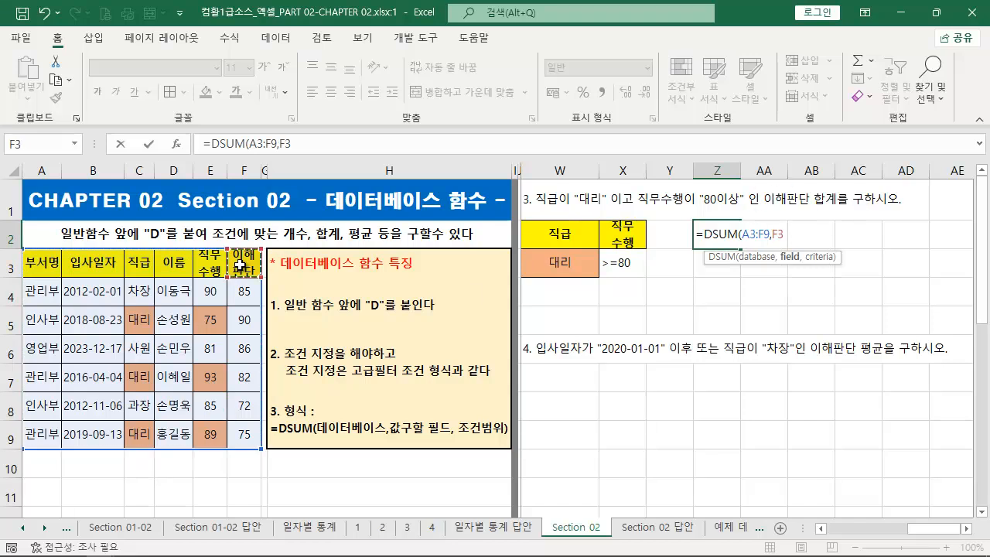
pyautogui.write(',')
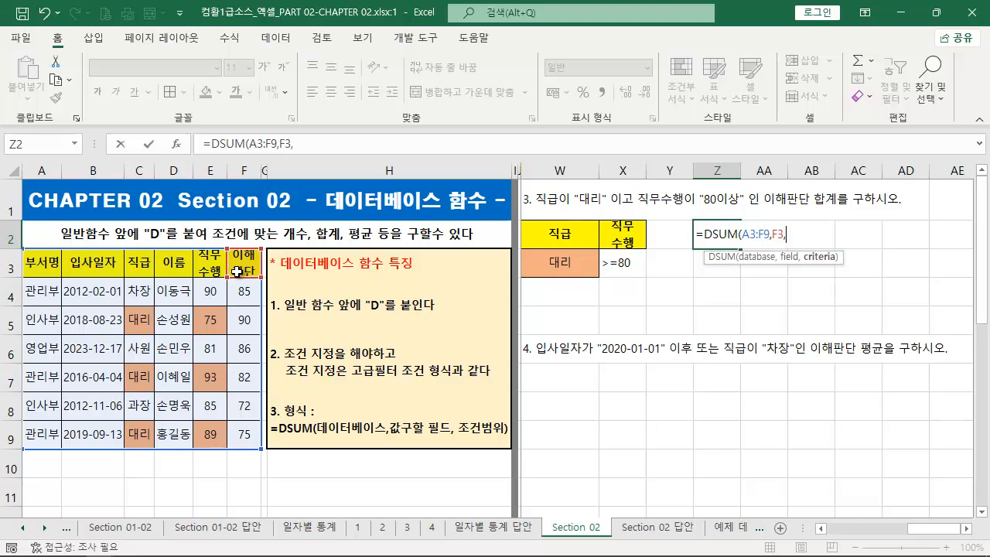
pyautogui.moveTo(556, 234); pyautogui.dragTo(622, 262)
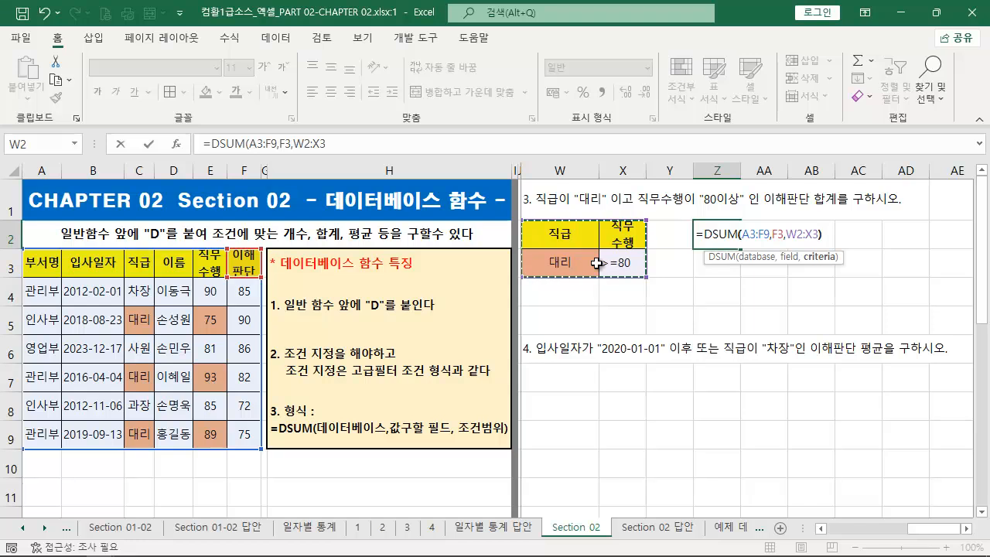
pyautogui.hotkey('ctrl', 'Return')
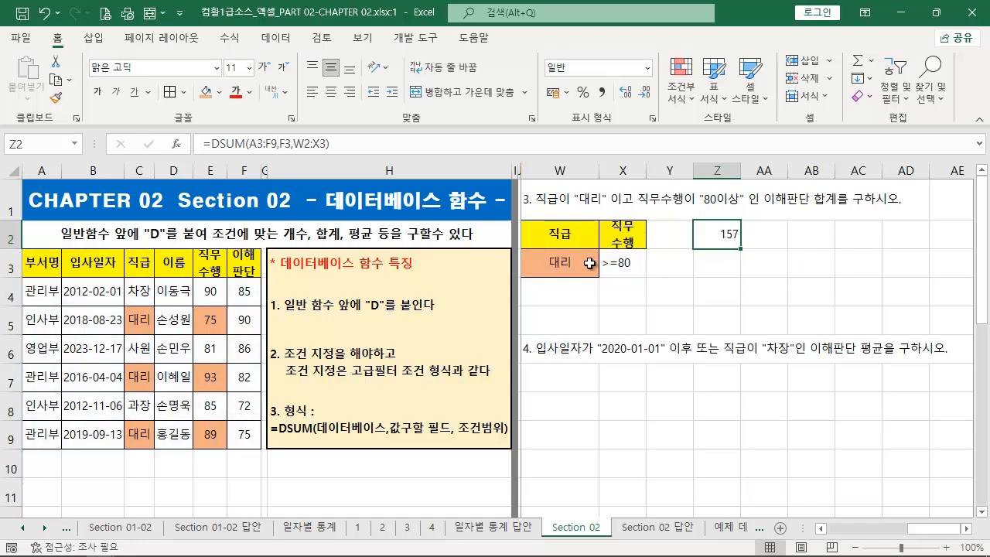
pyautogui.click(330, 91)
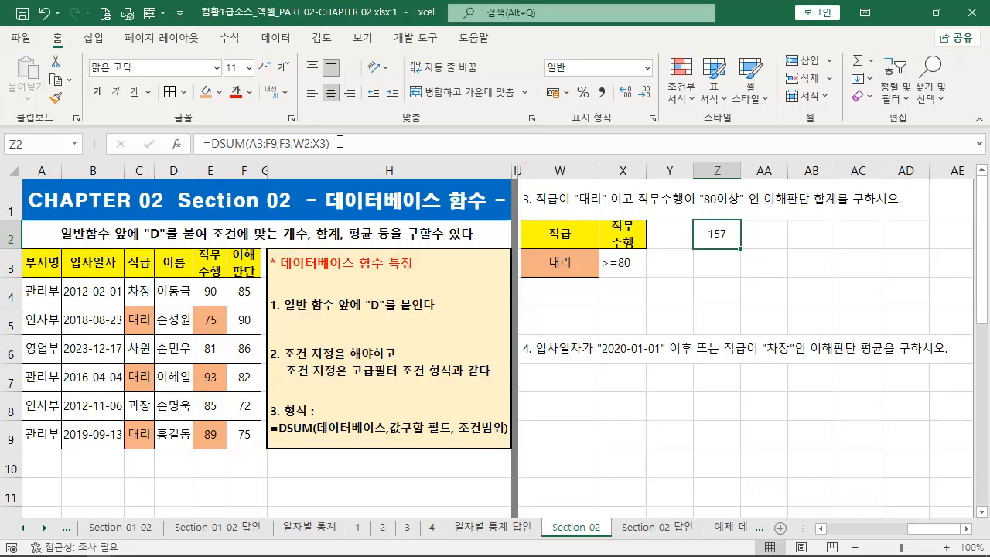
# - Copy the formula text of Z2 and place a duplicate of the red =DSUM(A3:F9,5,K2:K3) label just below Z2
pyautogui.moveTo(350, 143); pyautogui.dragTo(199, 144)
pyautogui.hotkey('ctrl', 'c')
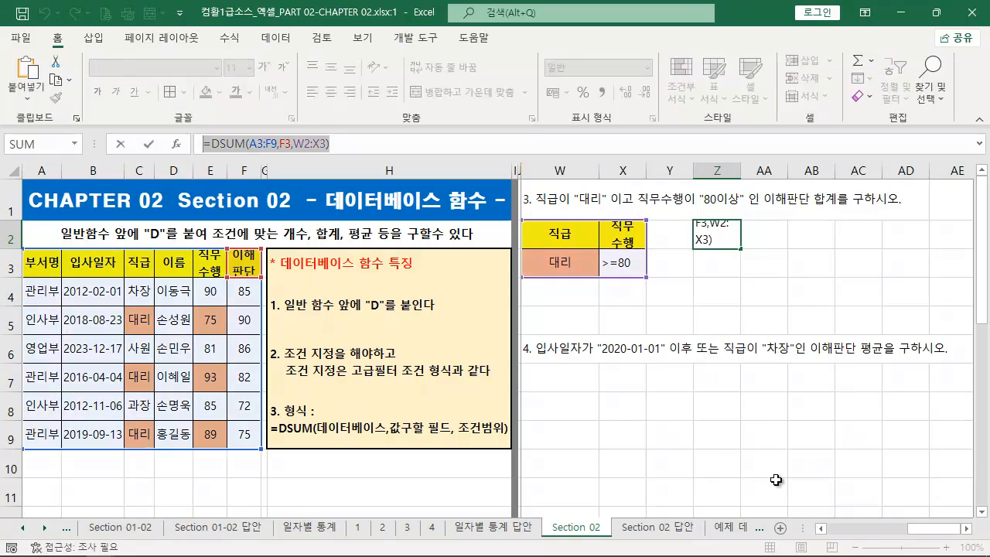
pyautogui.press('Escape')
pyautogui.moveTo(932, 529); pyautogui.dragTo(891, 526)
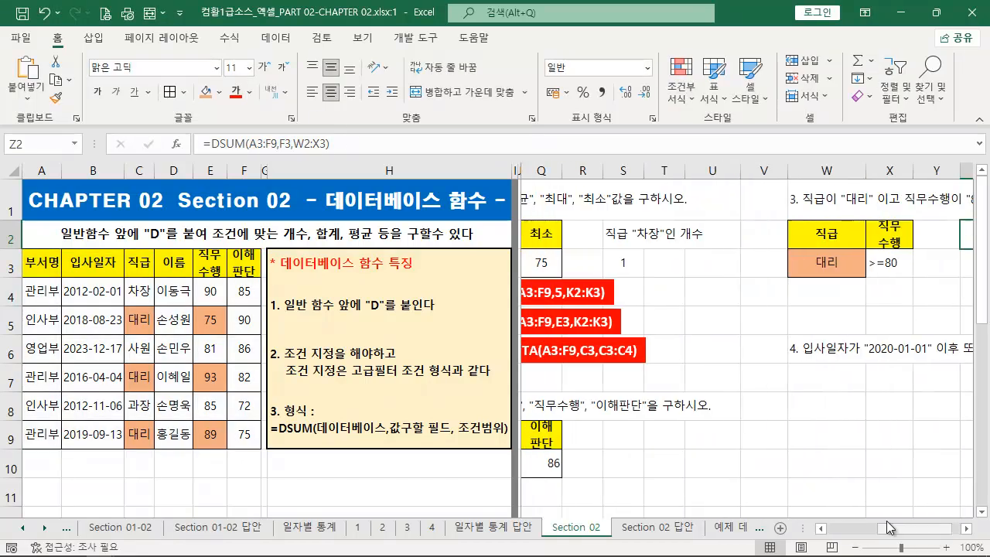
pyautogui.click(592, 280)
pyautogui.keyDown('ctrl'); pyautogui.moveTo(593, 281); pyautogui.dragTo(913, 262); pyautogui.keyUp('ctrl')
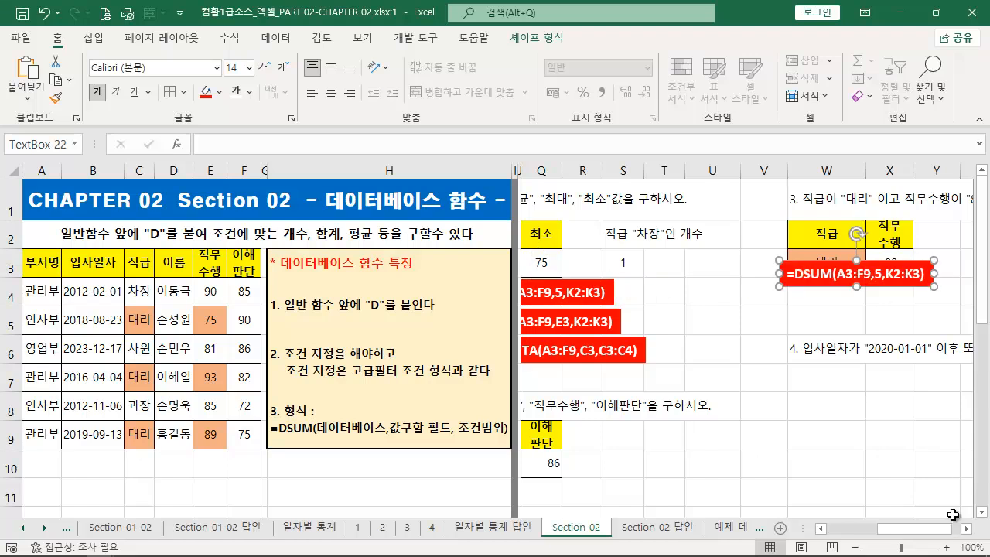
pyautogui.click(966, 529)
pyautogui.click(965, 529)
pyautogui.click(965, 529)
pyautogui.click(966, 529)
pyautogui.click(965, 529)
pyautogui.click(966, 529)
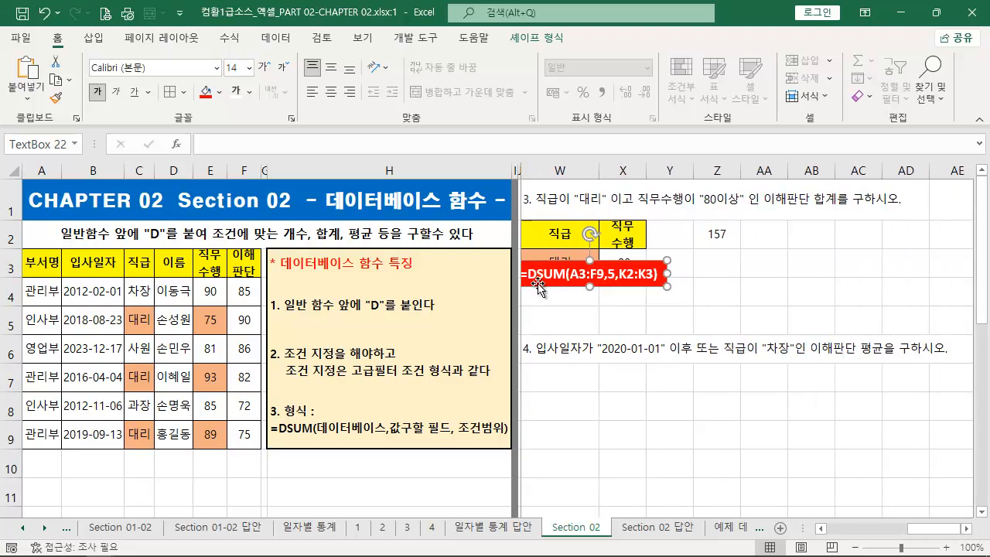
pyautogui.moveTo(610, 260); pyautogui.dragTo(790, 248)
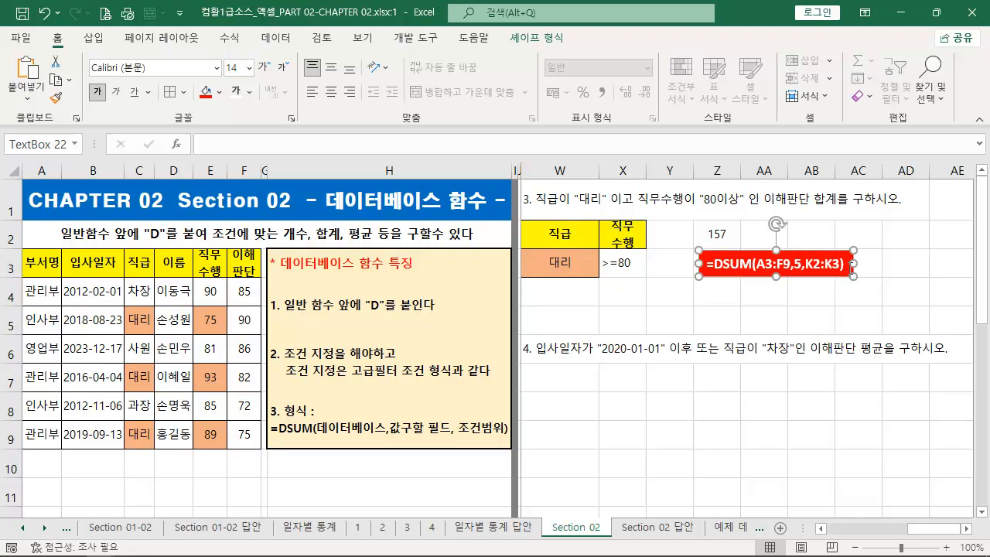
# - Replace the text of the label below Z2 with =DSUM(A3:F9,F3,W2:X3) and align the label under the result
pyautogui.moveTo(849, 268); pyautogui.dragTo(118, 162)
pyautogui.click(967, 529)
pyautogui.click(967, 528)
pyautogui.click(967, 528)
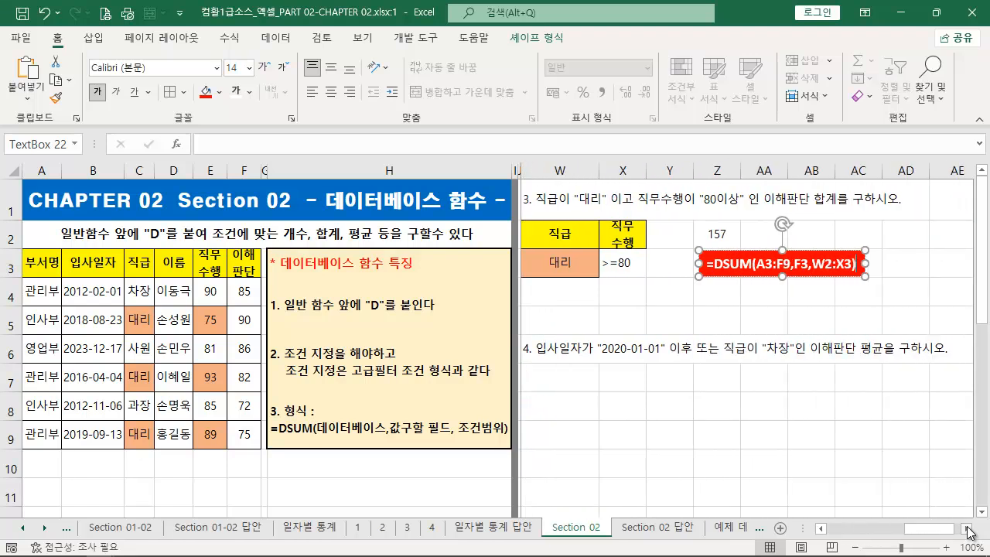
pyautogui.moveTo(833, 253); pyautogui.dragTo(832, 252)
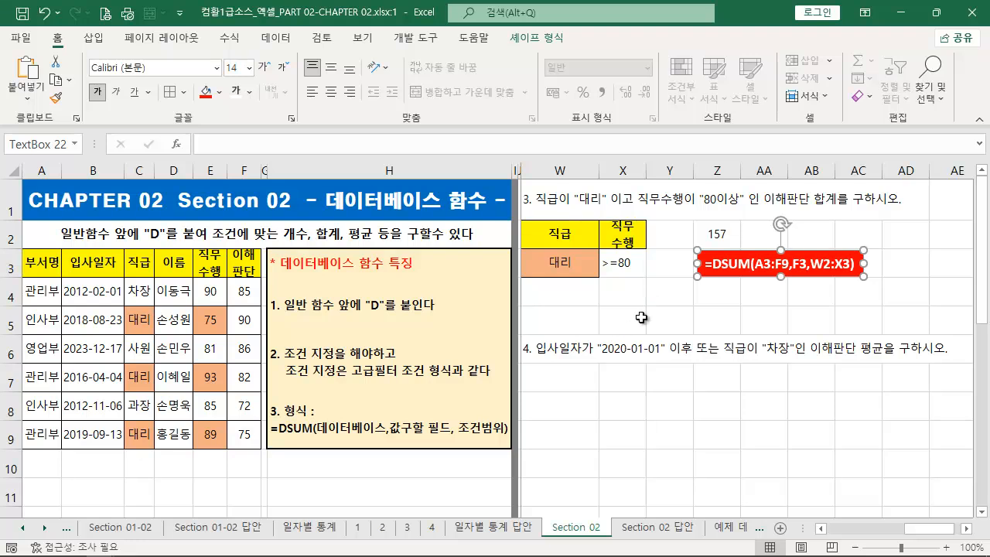
pyautogui.click(614, 332)
# - Copy the 입사일자 header B3 to W7 and enter >=2020-01-01 in W8 as exercise 4's first criterion
pyautogui.click(576, 382)
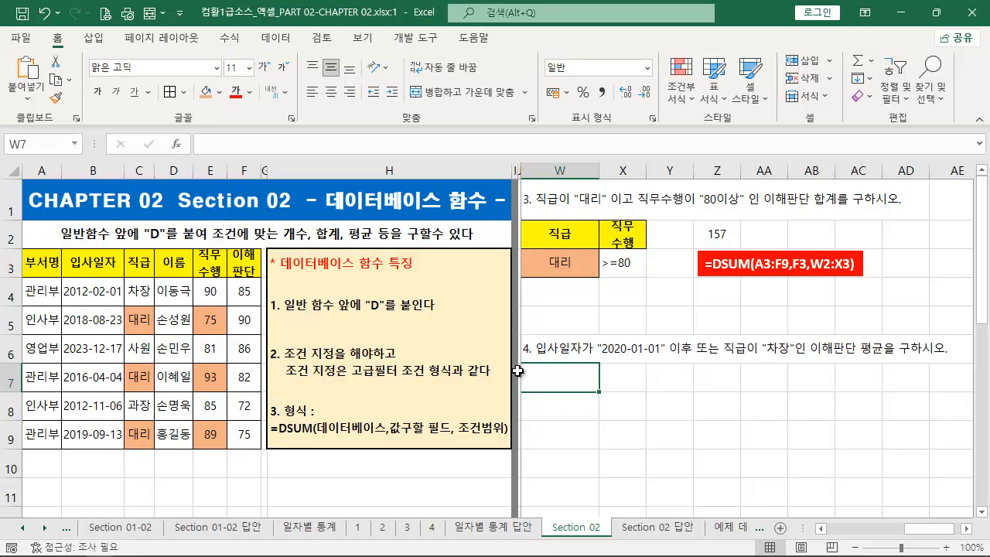
pyautogui.click(107, 259)
pyautogui.hotkey('ctrl', 'c')
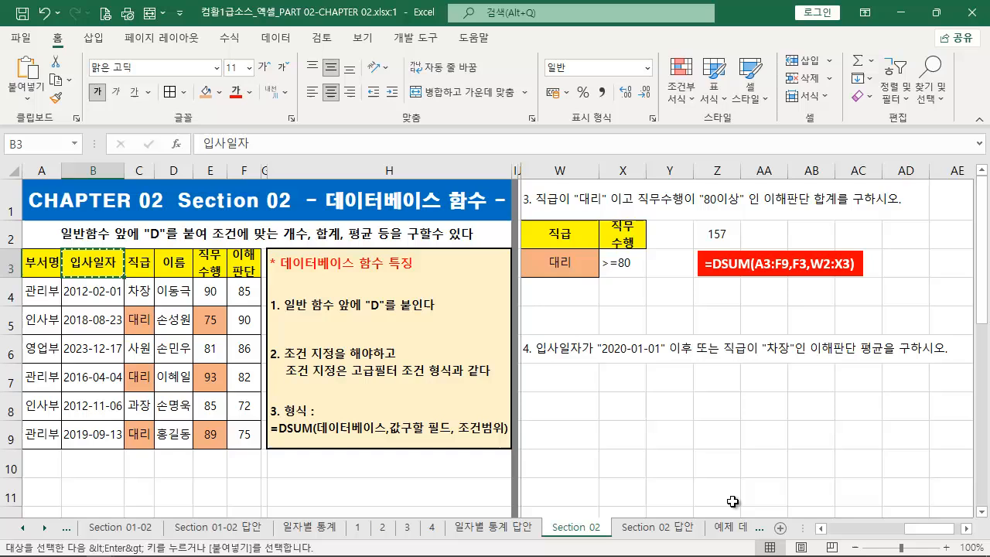
pyautogui.click(569, 383)
pyautogui.hotkey('ctrl', 'v')
pyautogui.press('Escape')
pyautogui.click(578, 412)
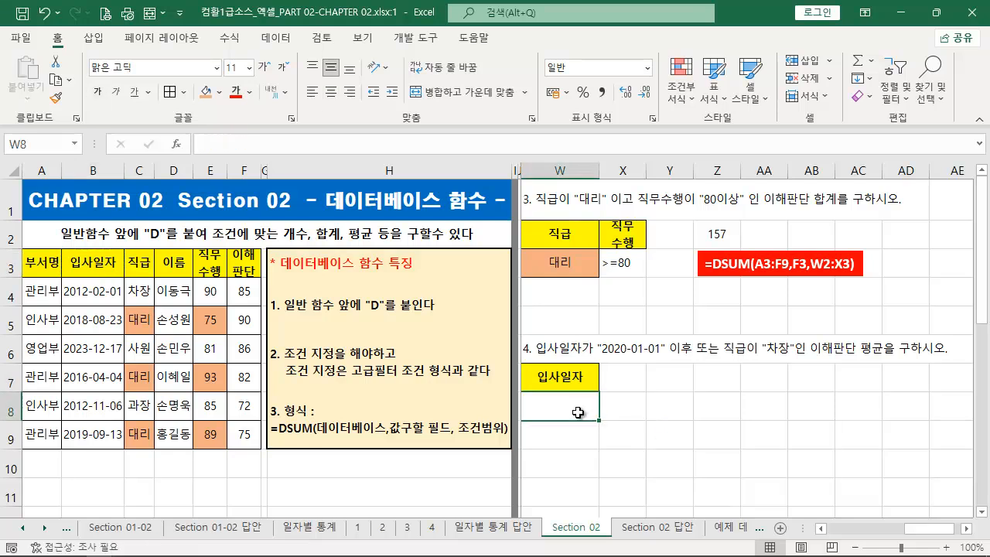
pyautogui.write('>=2020-01-01')
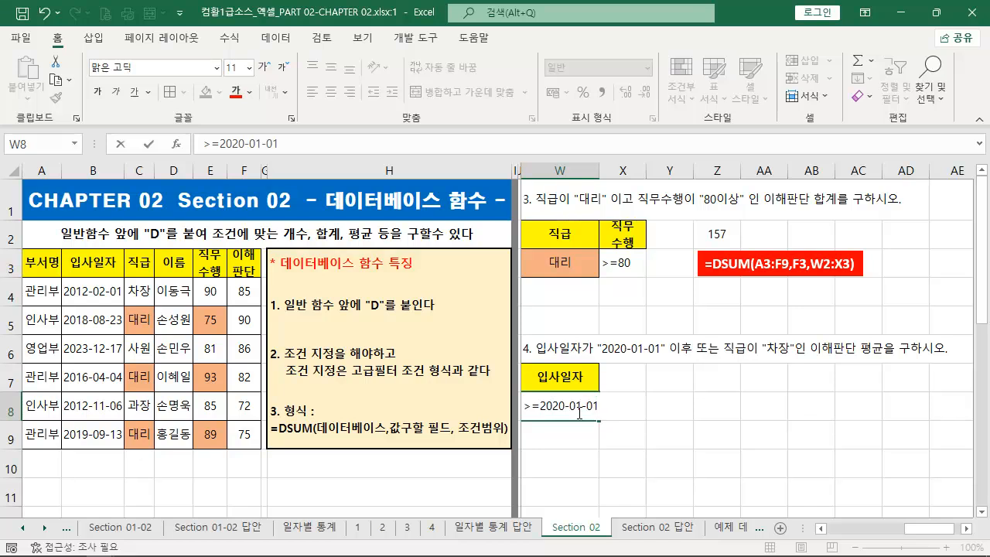
pyautogui.press('Tab')
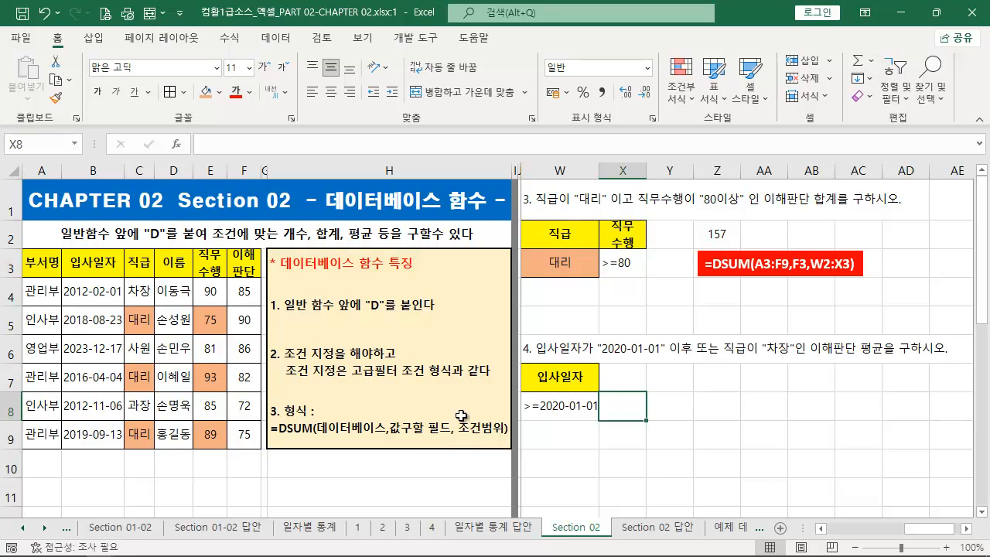
# - Copy the 직급 header and 차장 from C3:C4 to X7:X8, placing 차장 in X9 to form an OR condition
pyautogui.moveTo(139, 263); pyautogui.dragTo(139, 291)
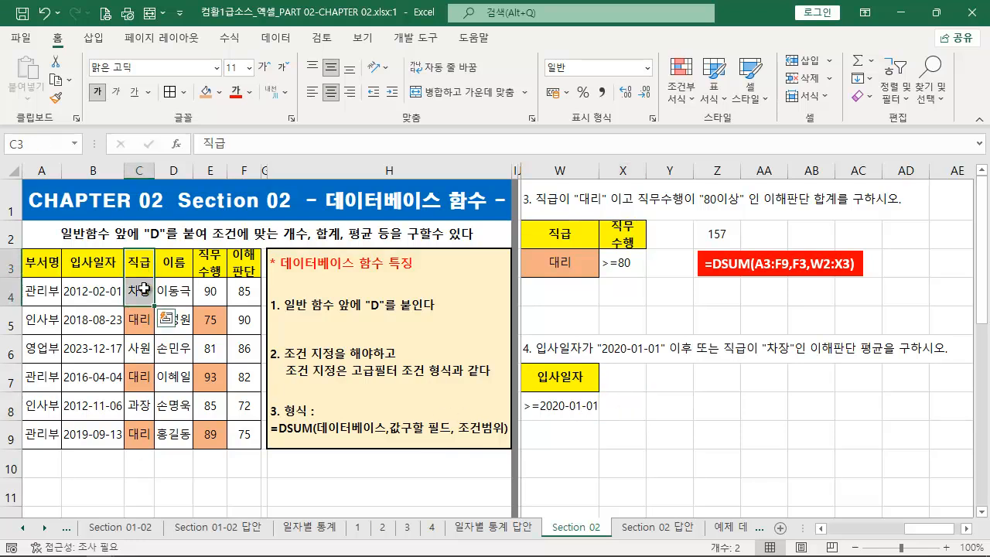
pyautogui.hotkey('ctrl', 'c')
pyautogui.click(622, 378)
pyautogui.hotkey('ctrl', 'v')
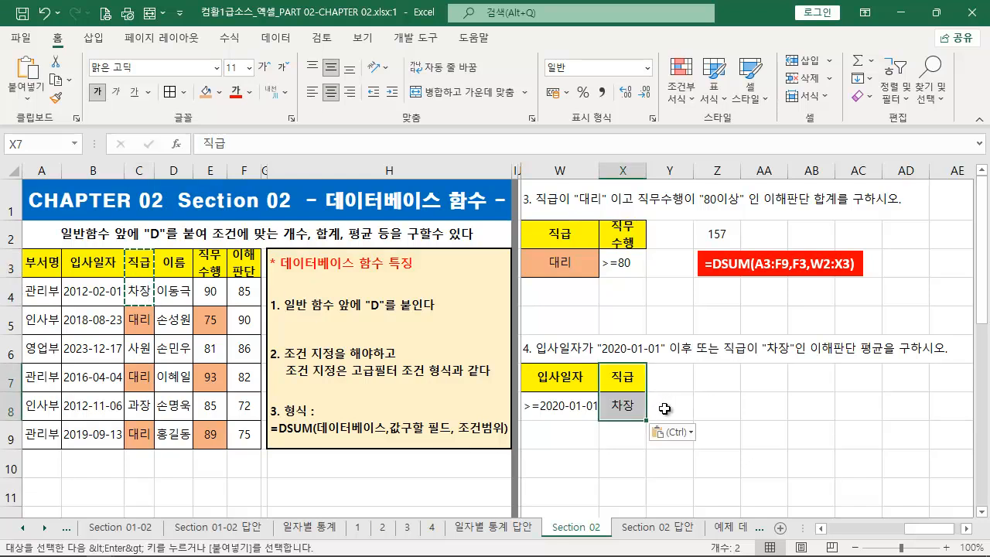
pyautogui.moveTo(651, 420); pyautogui.dragTo(508, 392)
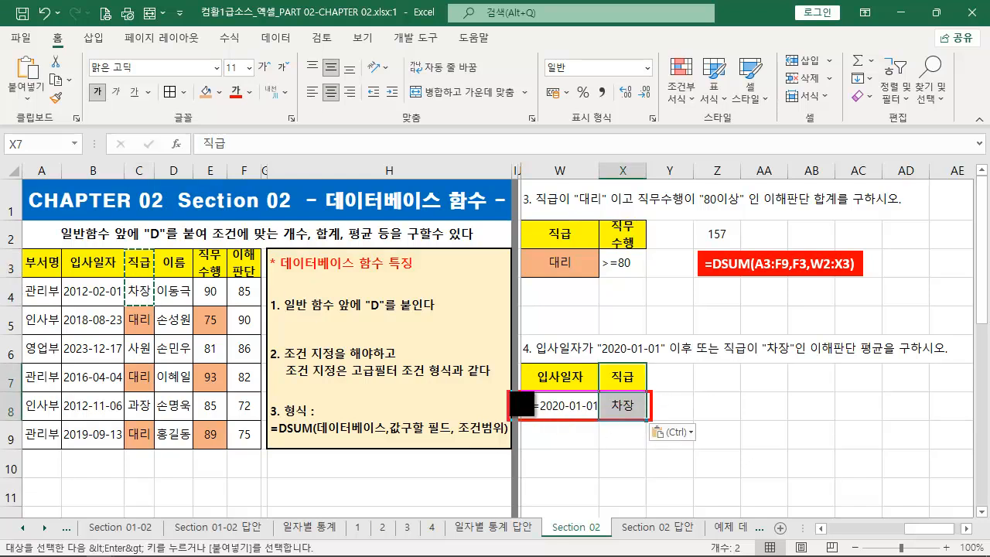
pyautogui.click(632, 409)
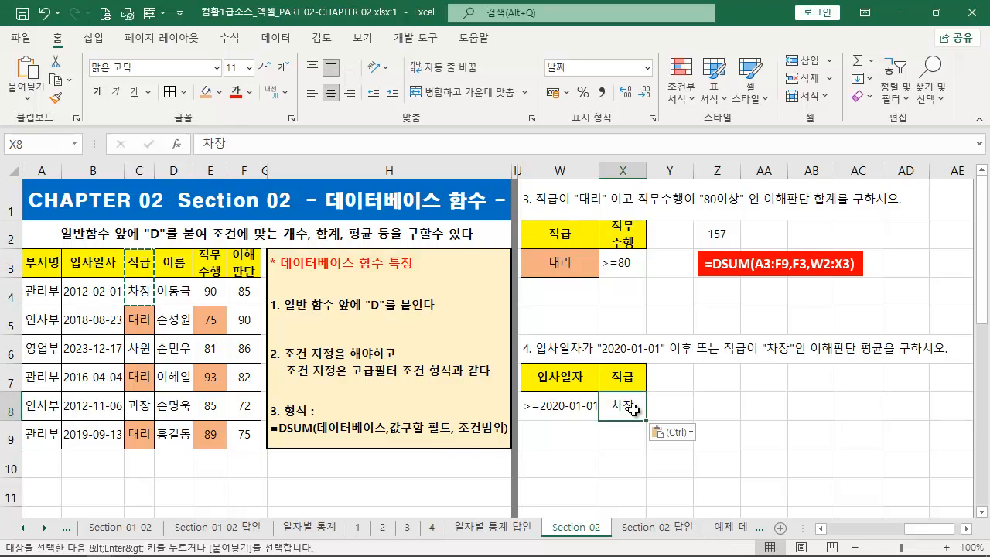
pyautogui.moveTo(633, 410); pyautogui.dragTo(632, 436)
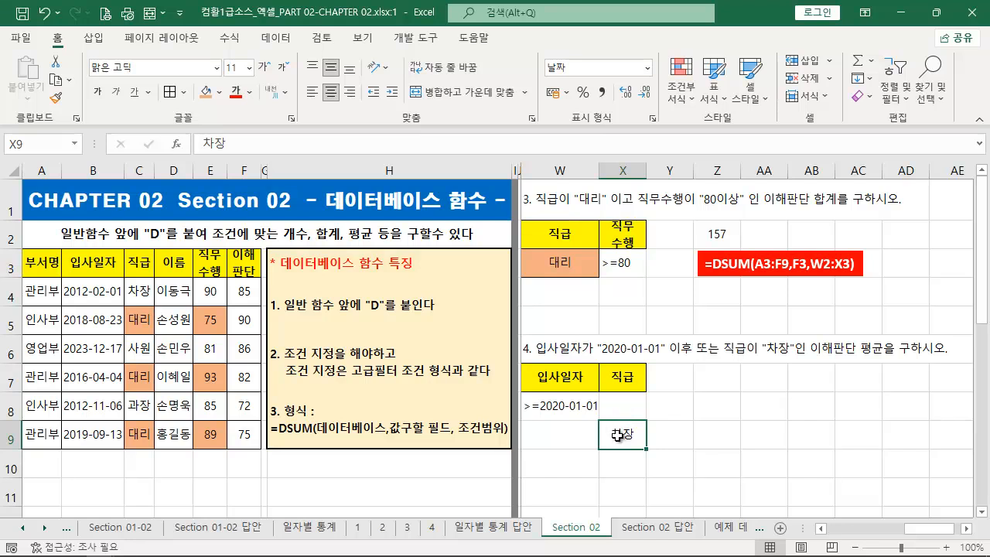
# - Calculate exercise 4's 이해판단 average in Z7 with =DAVERAGE(A3:F9,F3,W7:X9)
pyautogui.click(718, 384)
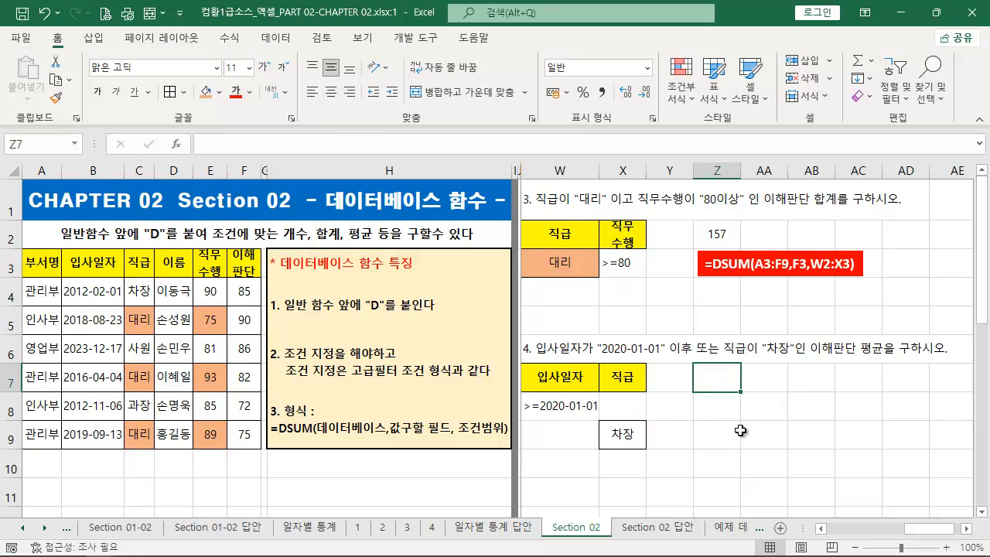
pyautogui.write('=')
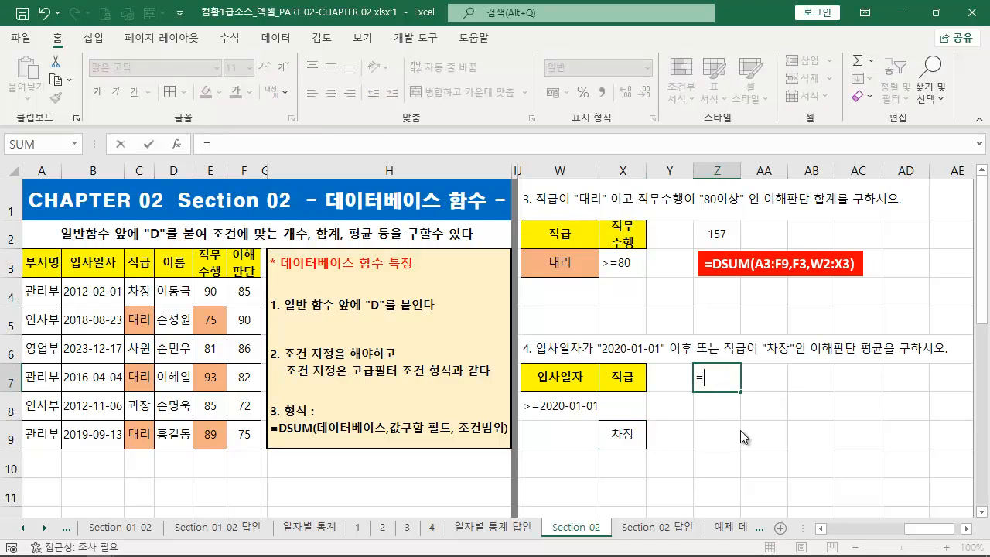
pyautogui.write('DAVERAGE(')
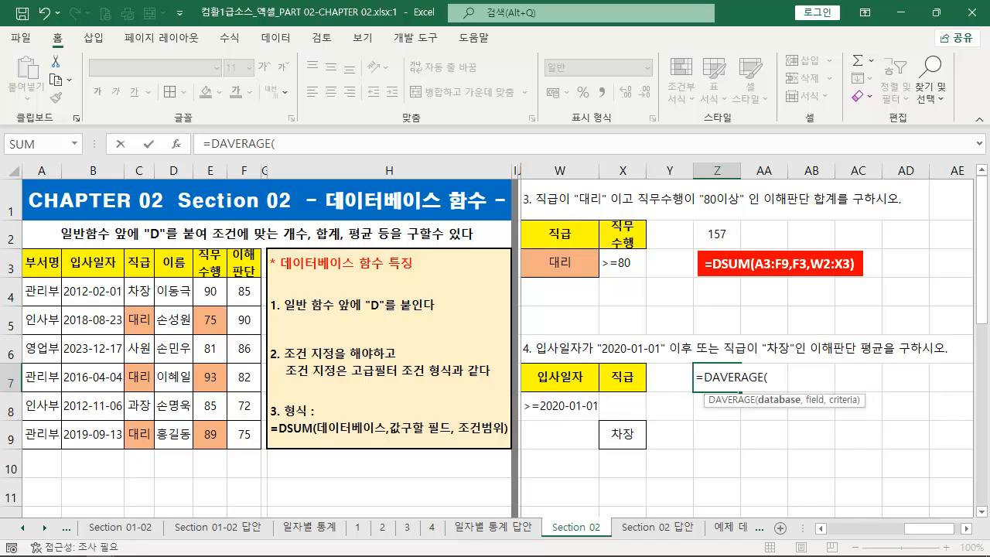
pyautogui.moveTo(54, 267); pyautogui.dragTo(252, 442)
pyautogui.write(',')
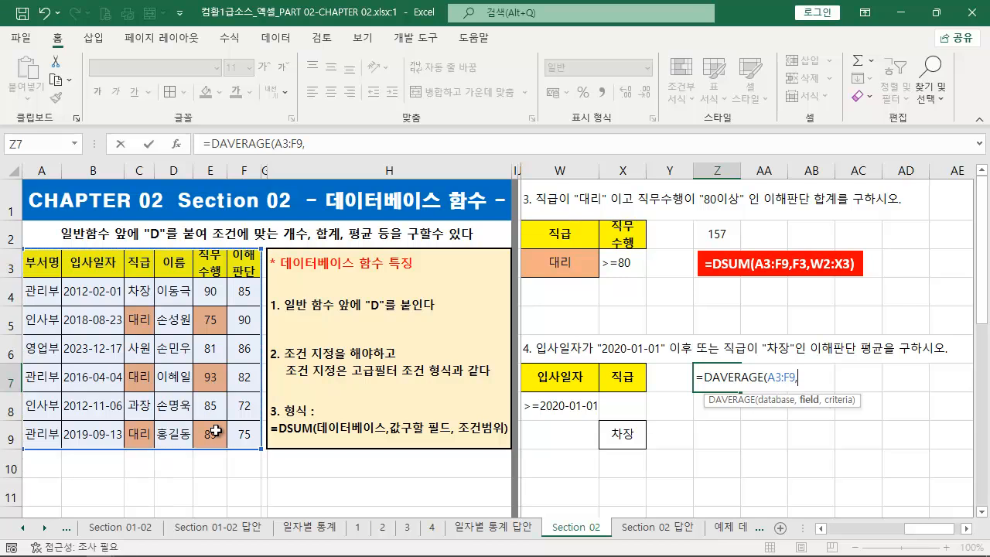
pyautogui.click(242, 263)
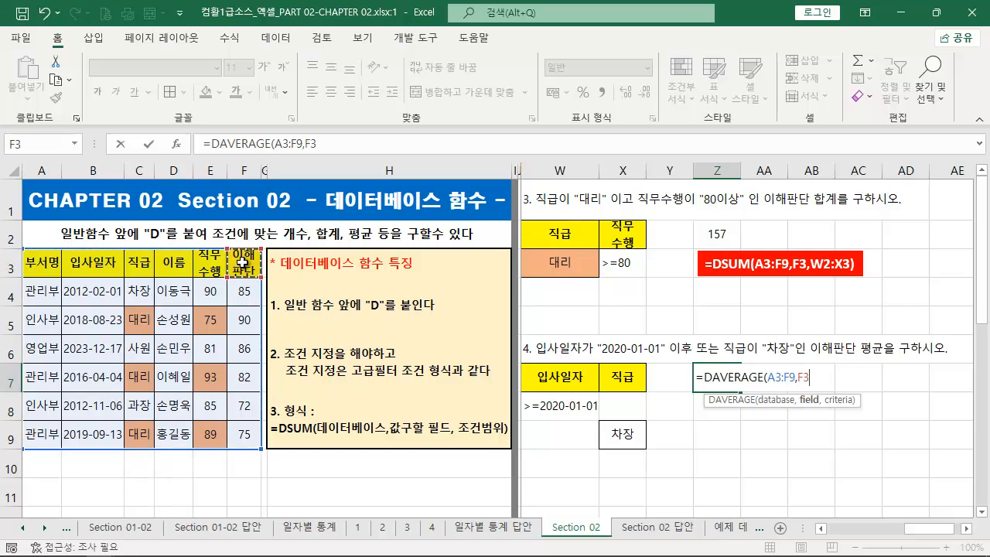
pyautogui.write(',')
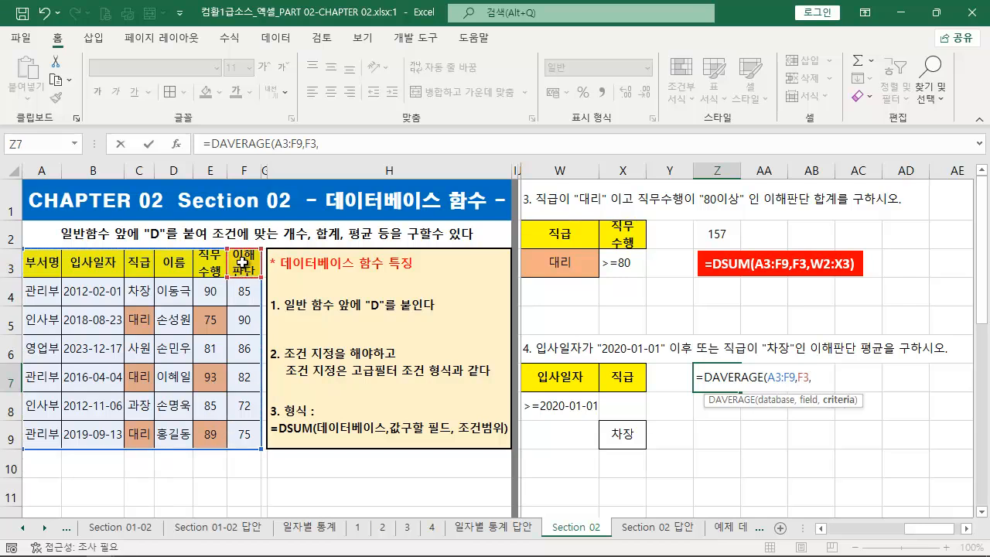
pyautogui.moveTo(578, 386); pyautogui.dragTo(643, 464)
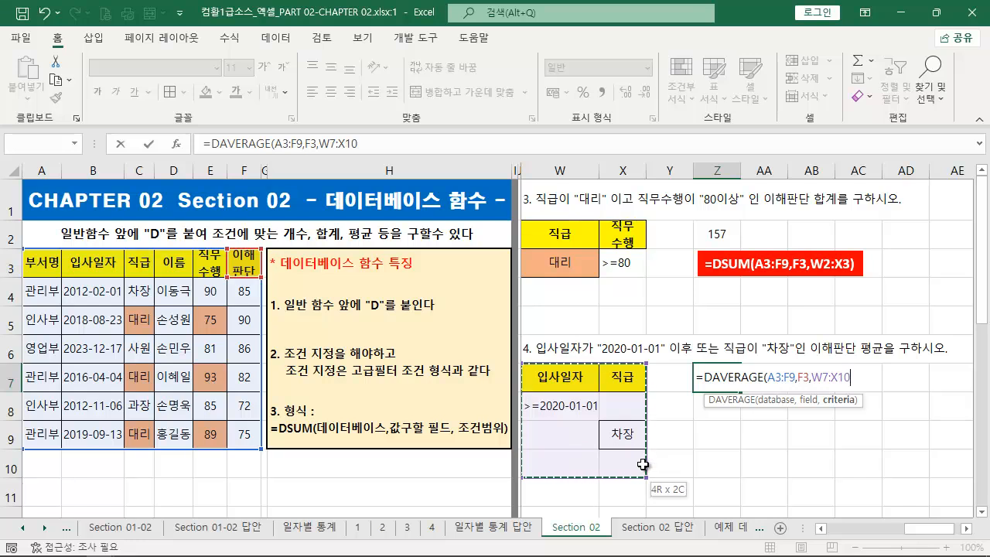
pyautogui.moveTo(643, 464); pyautogui.dragTo(639, 441)
pyautogui.write(')')
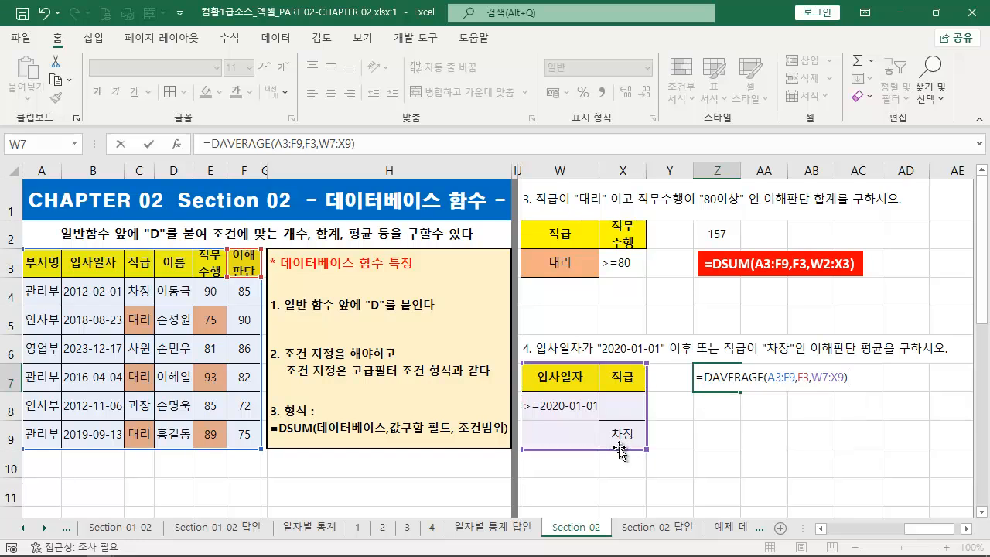
pyautogui.press('Return')
pyautogui.click(718, 372)
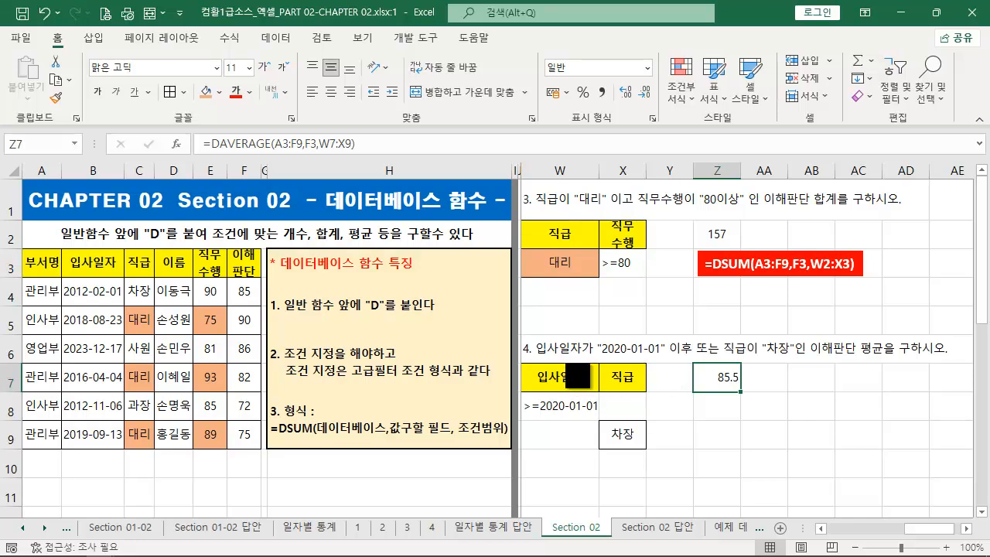
# - Check which table rows meet the hire-date or 차장 condition and look at their 이해판단 scores
pyautogui.moveTo(523, 354); pyautogui.dragTo(683, 354)
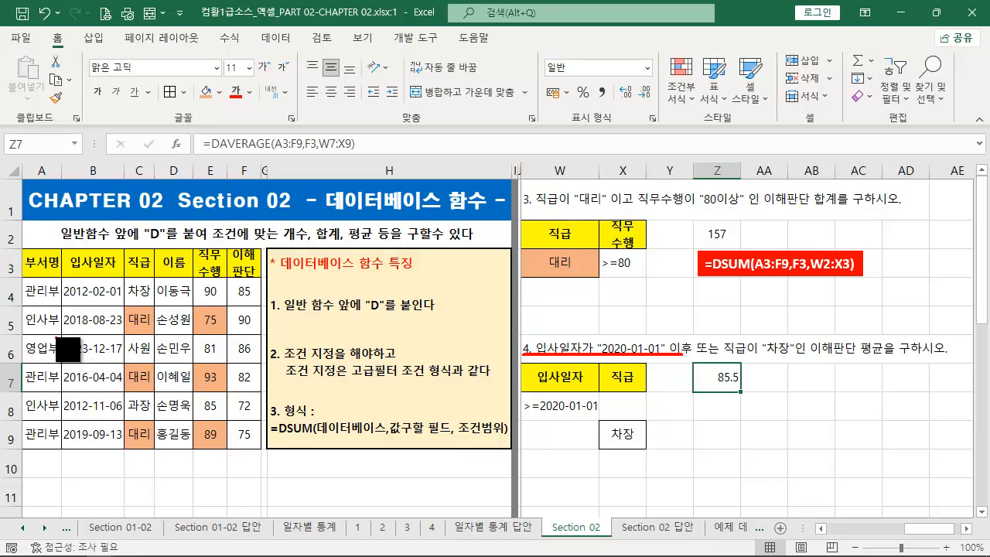
pyautogui.moveTo(60, 337); pyautogui.dragTo(125, 361)
pyautogui.moveTo(64, 300); pyautogui.dragTo(116, 300)
pyautogui.moveTo(57, 328); pyautogui.dragTo(120, 328)
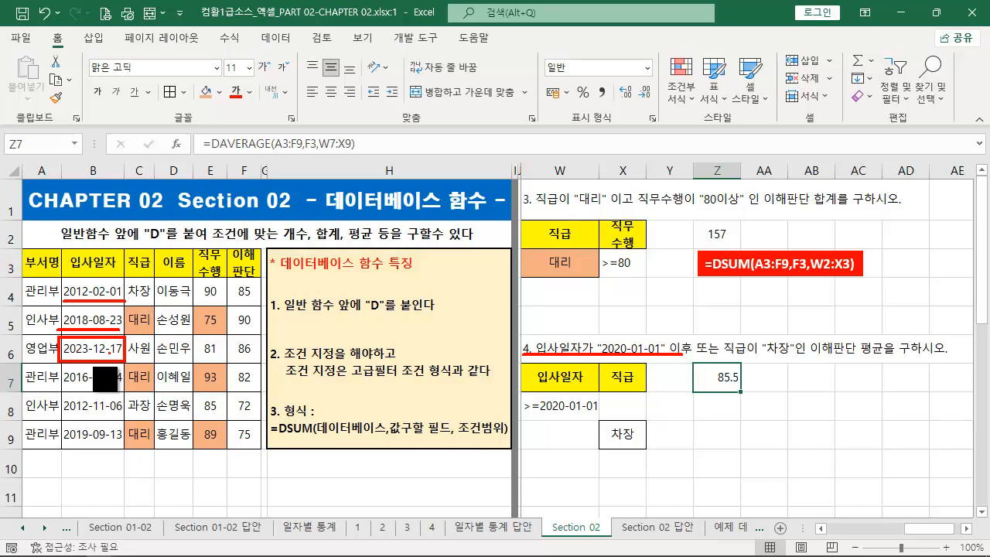
pyautogui.moveTo(58, 385); pyautogui.dragTo(120, 385)
pyautogui.hotkey('ctrl', 'z')
pyautogui.hotkey('ctrl', 'z')
pyautogui.hotkey('ctrl', 'z')
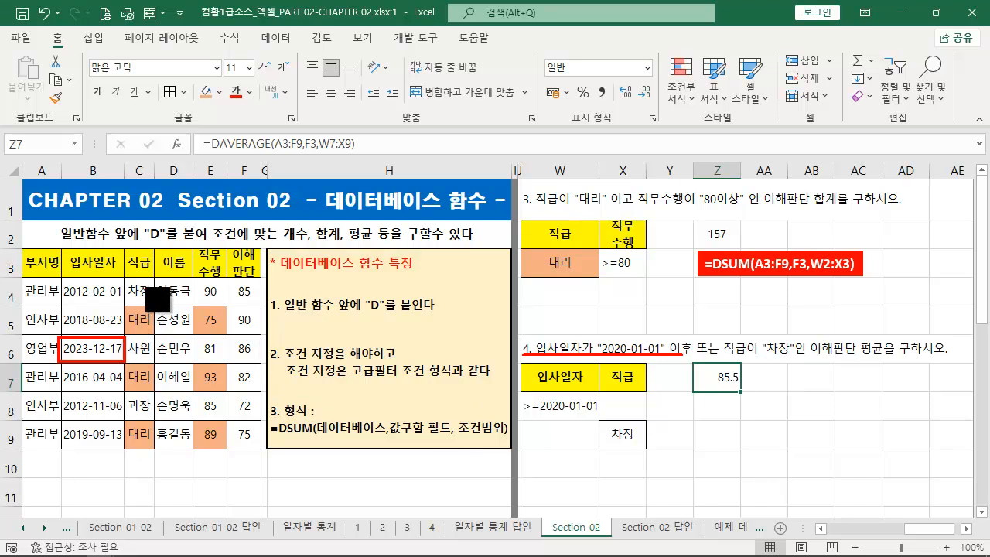
pyautogui.moveTo(131, 281)
pyautogui.mouseDown()
pyautogui.moveTo(202, 308)
pyautogui.moveTo(189, 305)
pyautogui.moveTo(255, 299)
pyautogui.mouseUp()
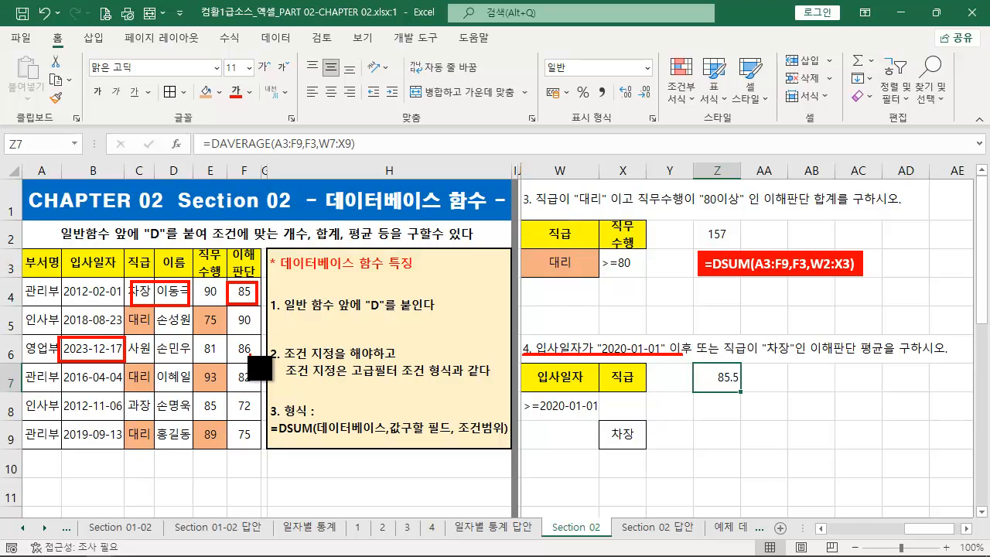
pyautogui.moveTo(229, 334); pyautogui.dragTo(265, 360)
pyautogui.press('Escape')
# - Select F4 and F6 together and compare their average with the result in Z7
pyautogui.click(245, 292)
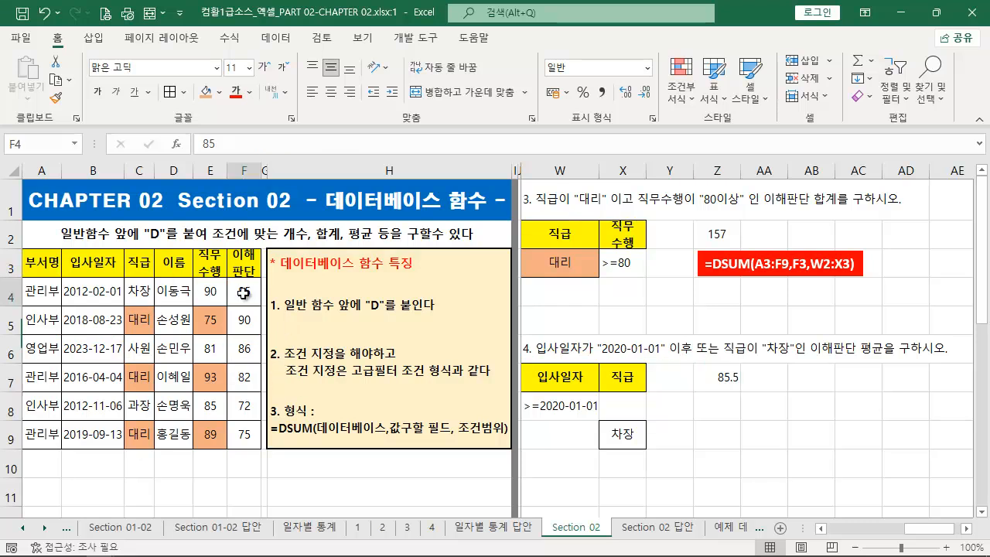
pyautogui.keyDown('ctrl'); pyautogui.click(245, 349); pyautogui.keyUp('ctrl')
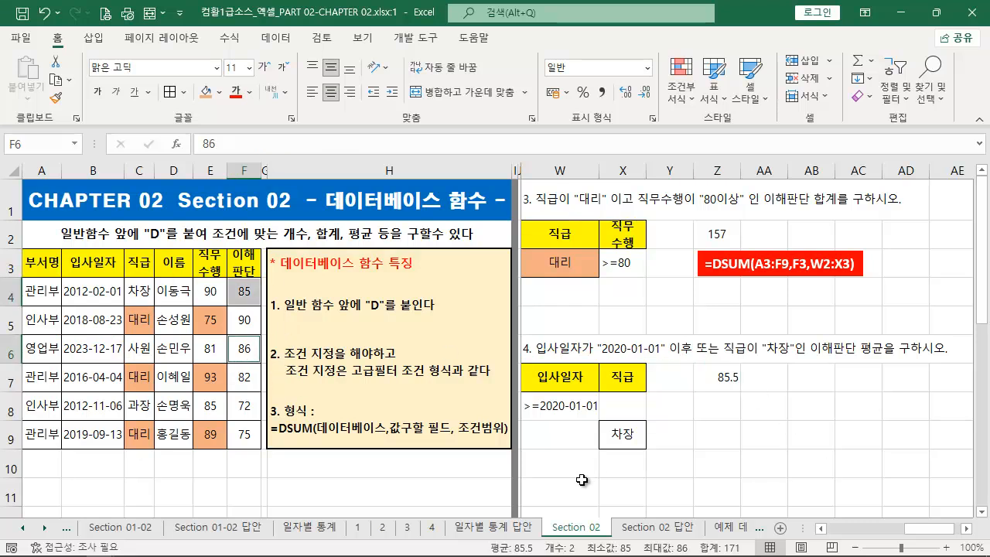
pyautogui.moveTo(518, 539); pyautogui.dragTo(261, 354)
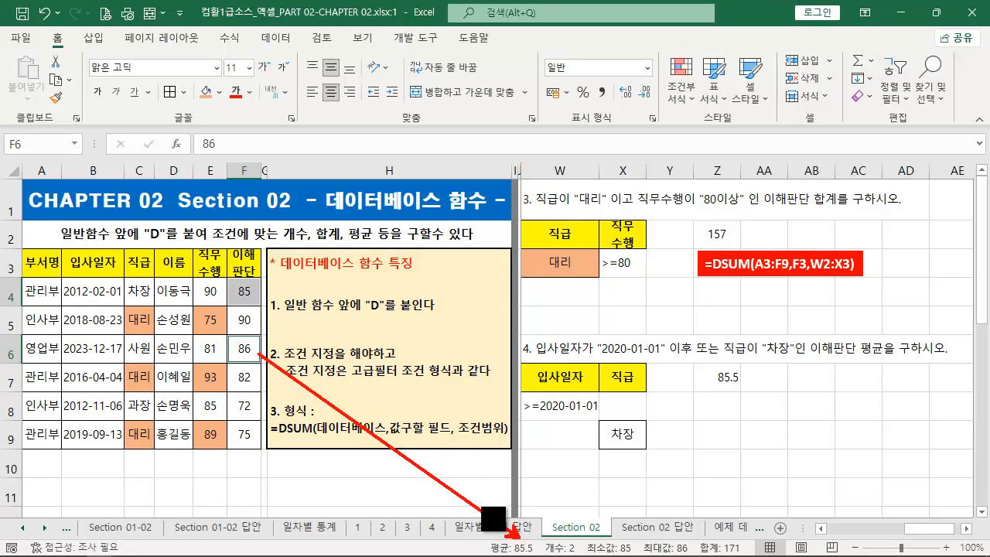
pyautogui.moveTo(473, 531); pyautogui.dragTo(543, 554)
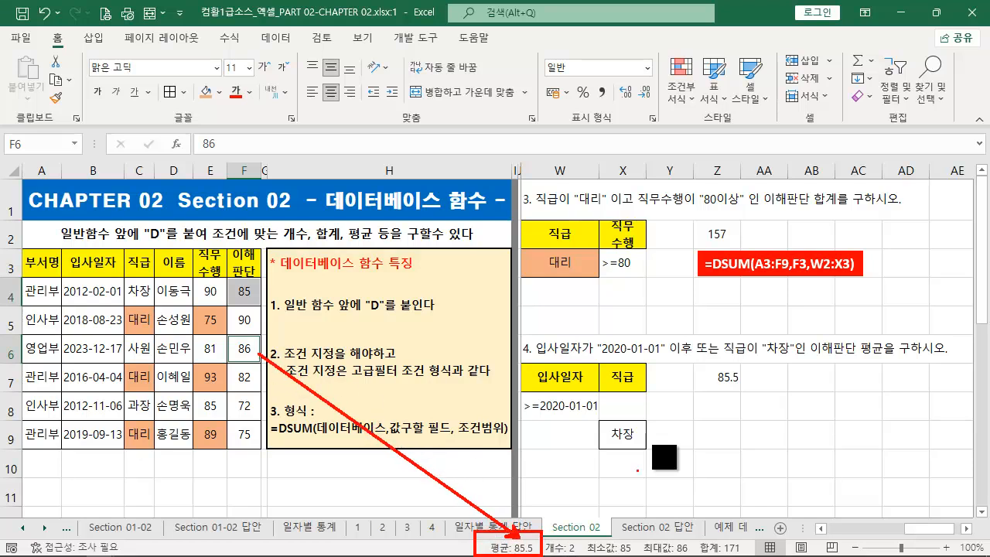
pyautogui.moveTo(713, 391); pyautogui.dragTo(550, 527)
pyautogui.press('Escape')
# - Duplicate the red DSUM label below Z7 and replace its text with Z7's formula, =DAVERAGE(A3:F9,F3,W7:X9)
pyautogui.click(725, 379)
pyautogui.click(379, 143)
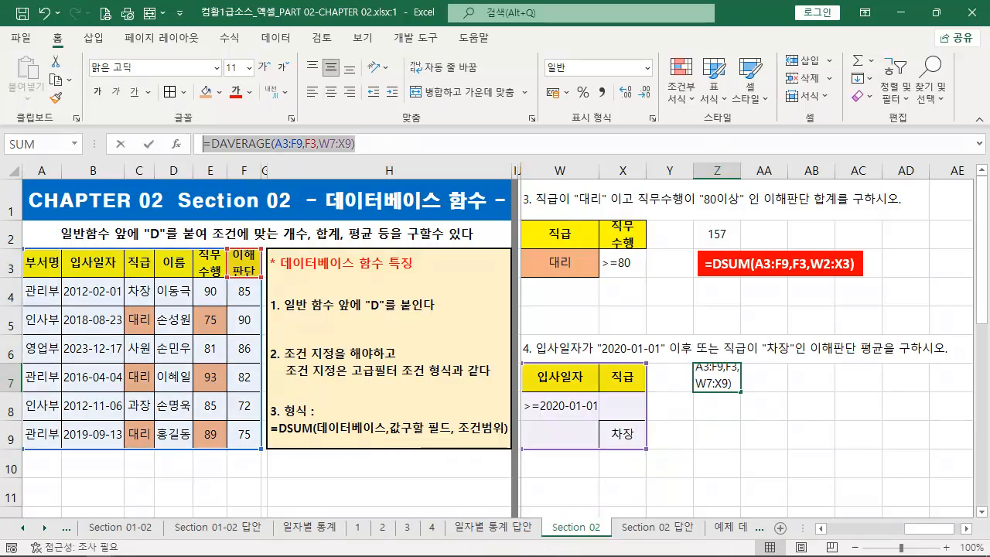
pyautogui.press('Escape')
pyautogui.click(755, 244)
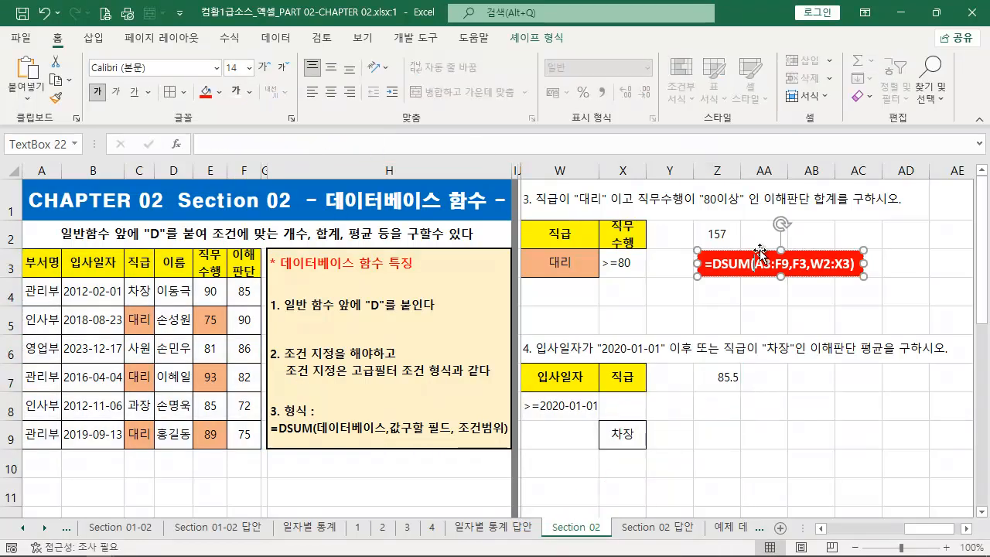
pyautogui.moveTo(754, 244); pyautogui.dragTo(742, 400)
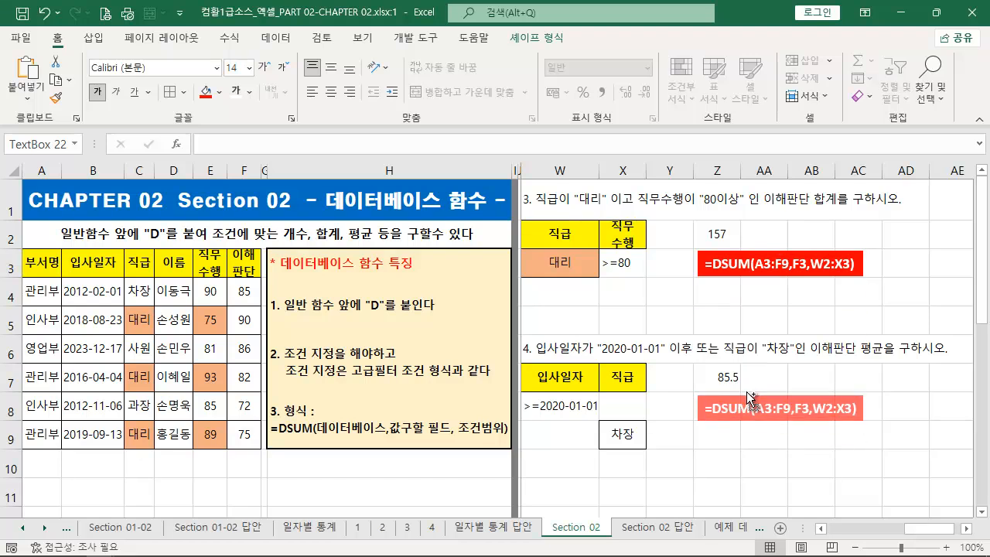
pyautogui.moveTo(853, 410); pyautogui.dragTo(541, 397)
pyautogui.hotkey('ctrl', 'v')
pyautogui.click(966, 529)
pyautogui.click(965, 529)
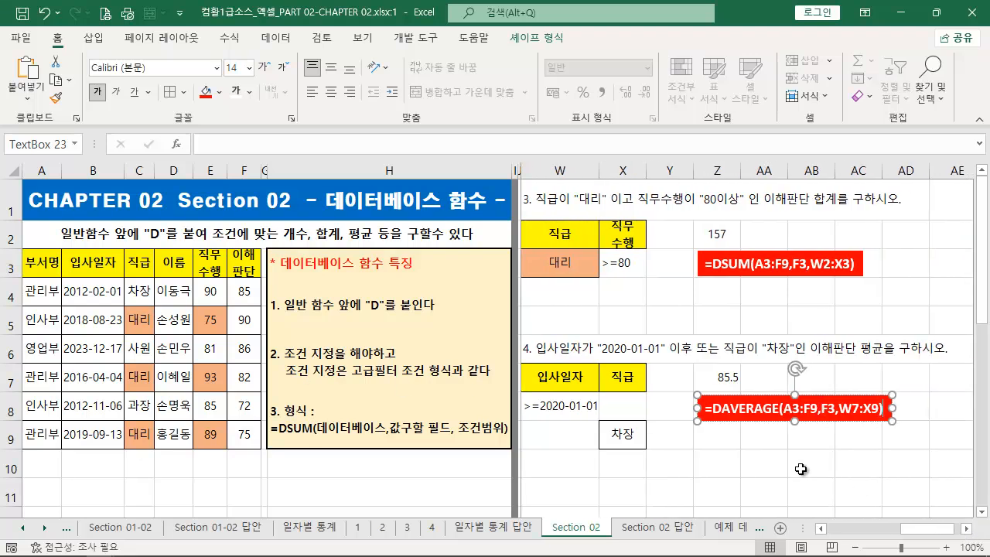
pyautogui.click(785, 462)
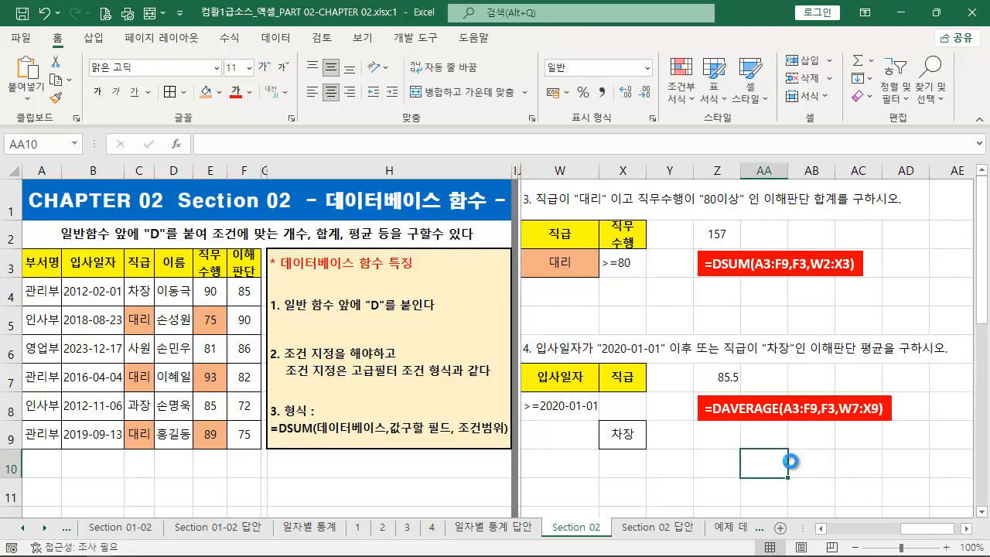